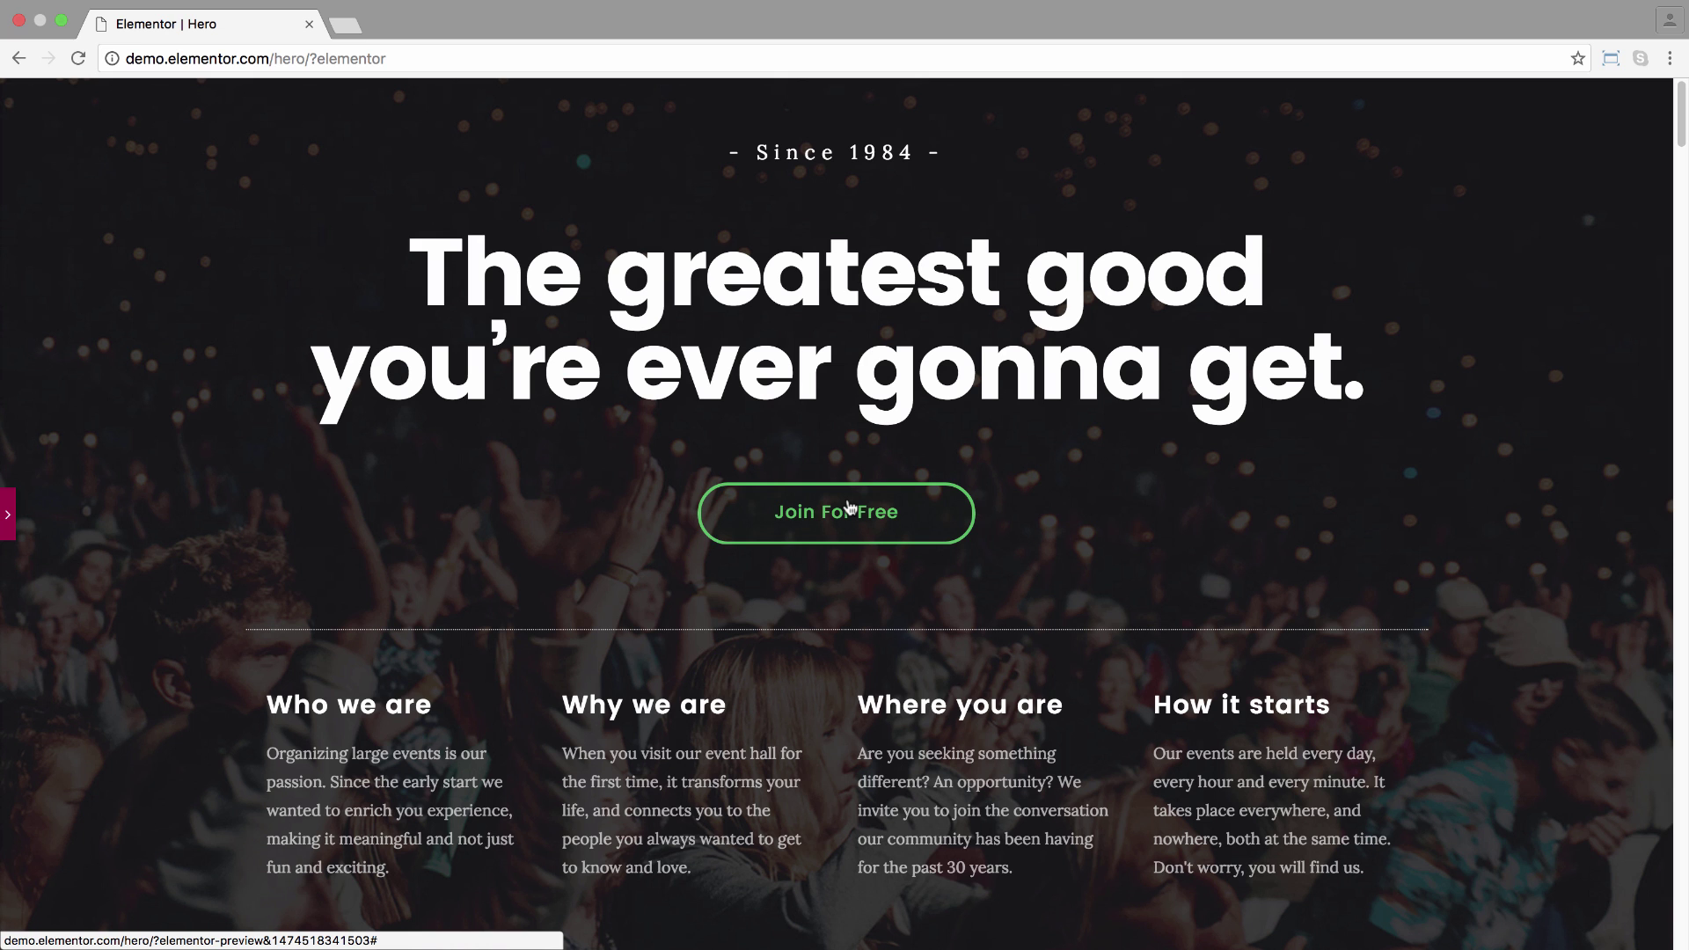
# Insert a Columns widget below the Join For Free button and expand it to three columns.
pyautogui.click(849, 506)
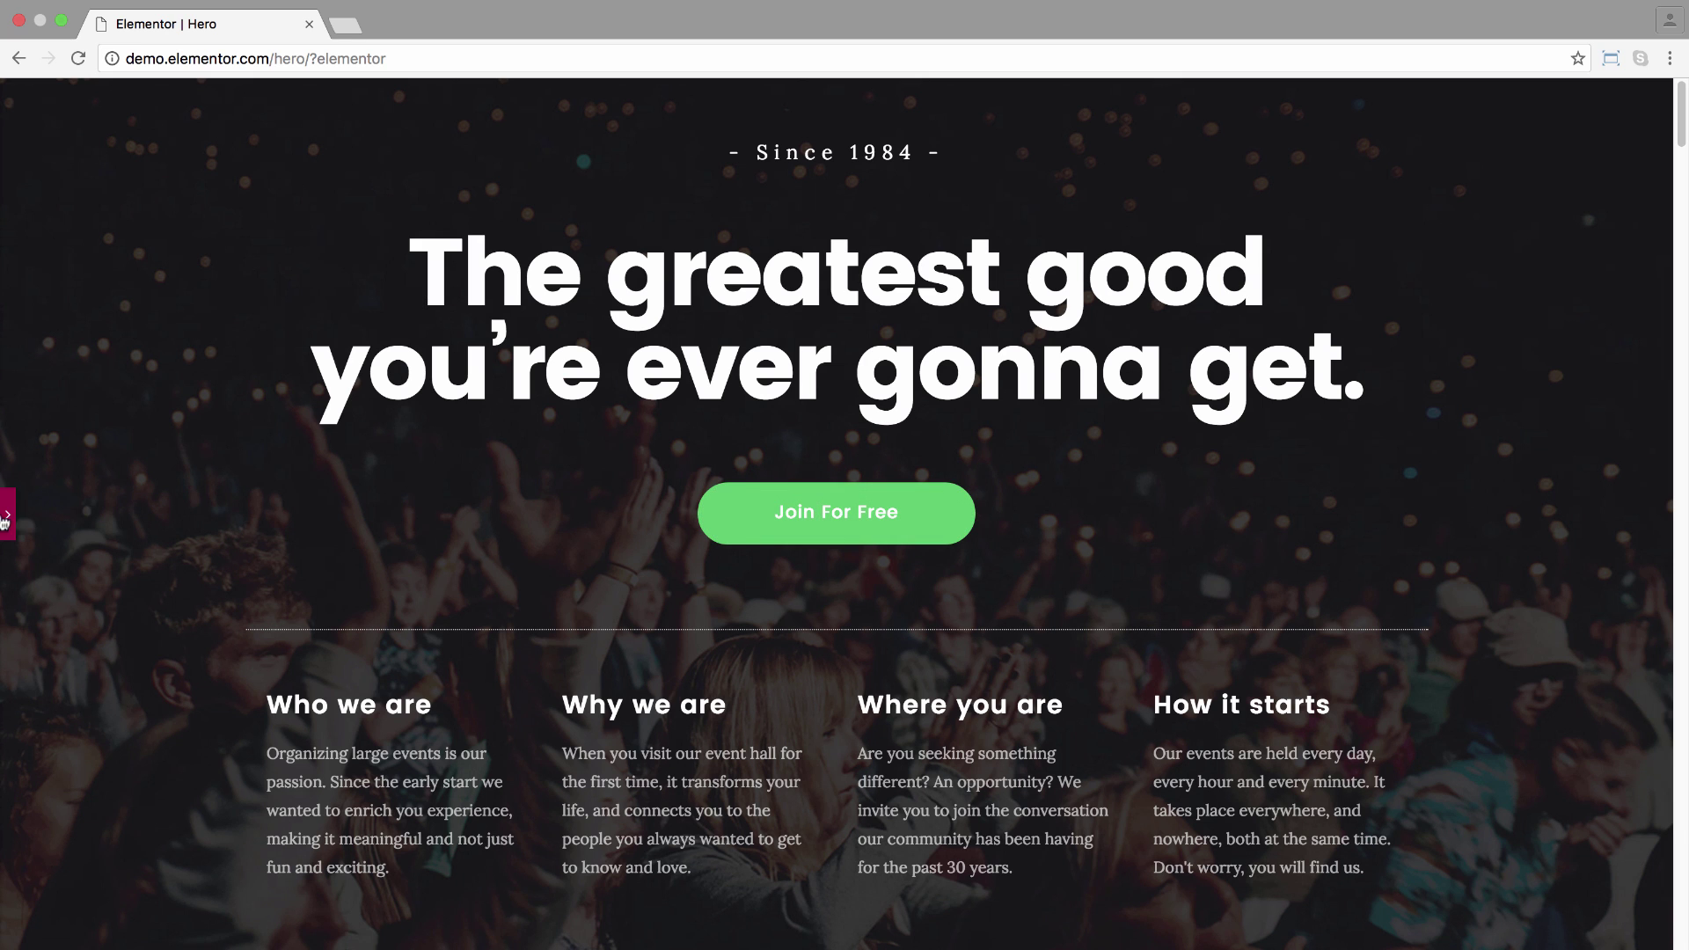
pyautogui.click(10, 519)
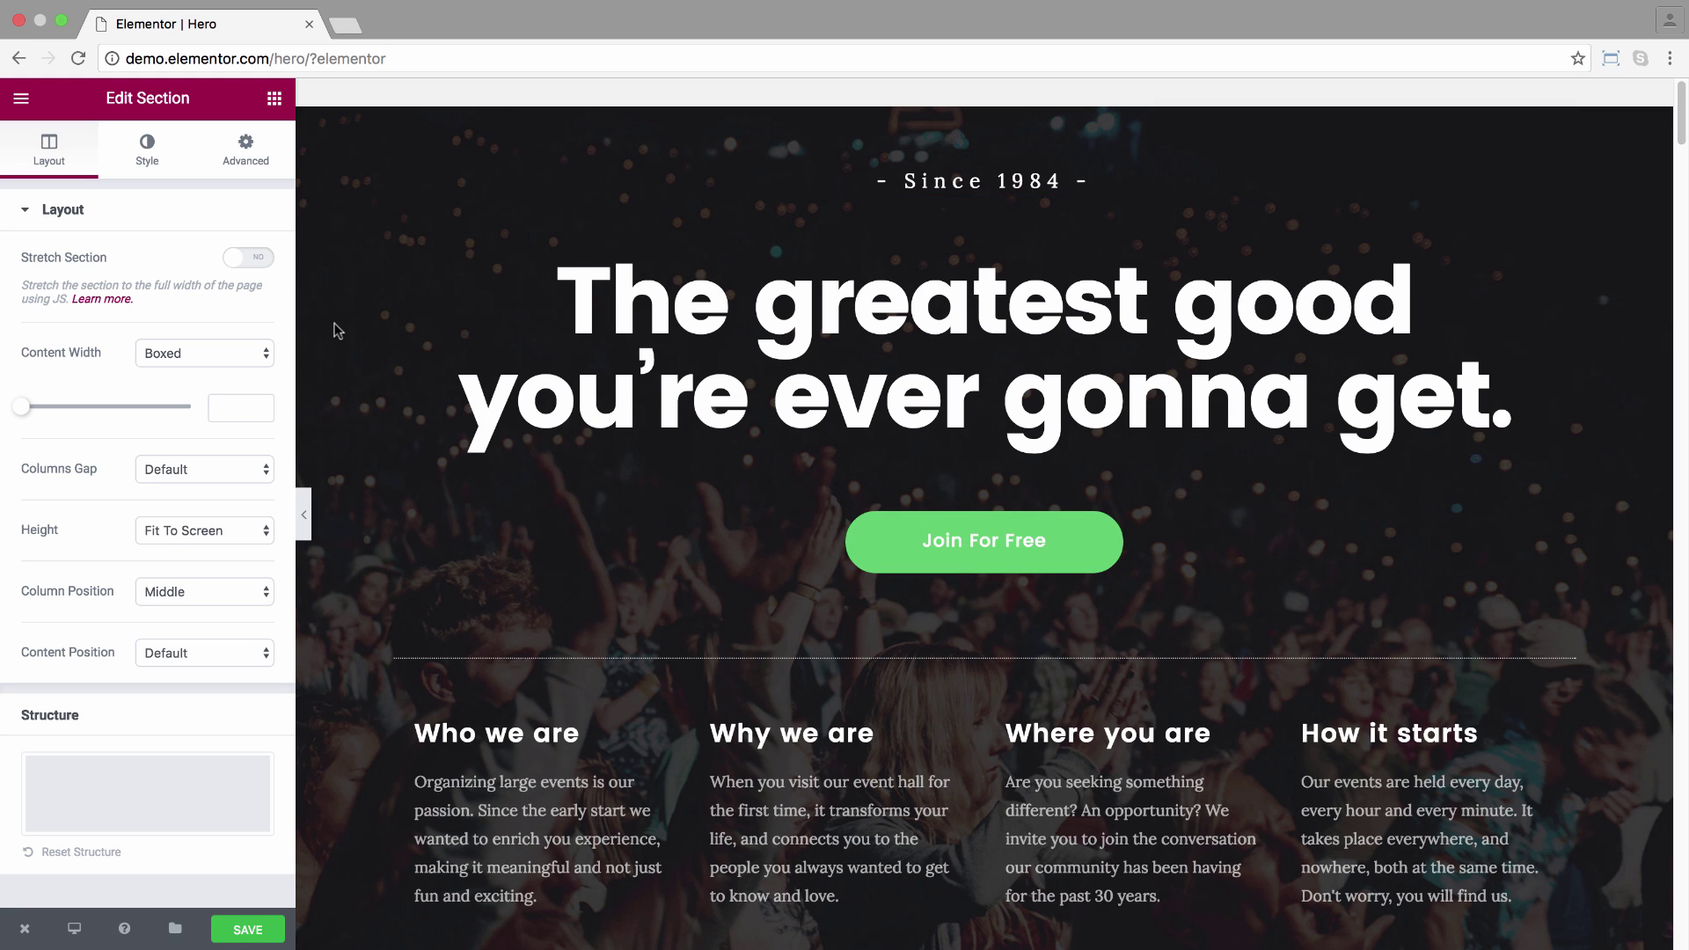
pyautogui.click(274, 98)
pyautogui.moveTo(68, 229); pyautogui.dragTo(855, 616)
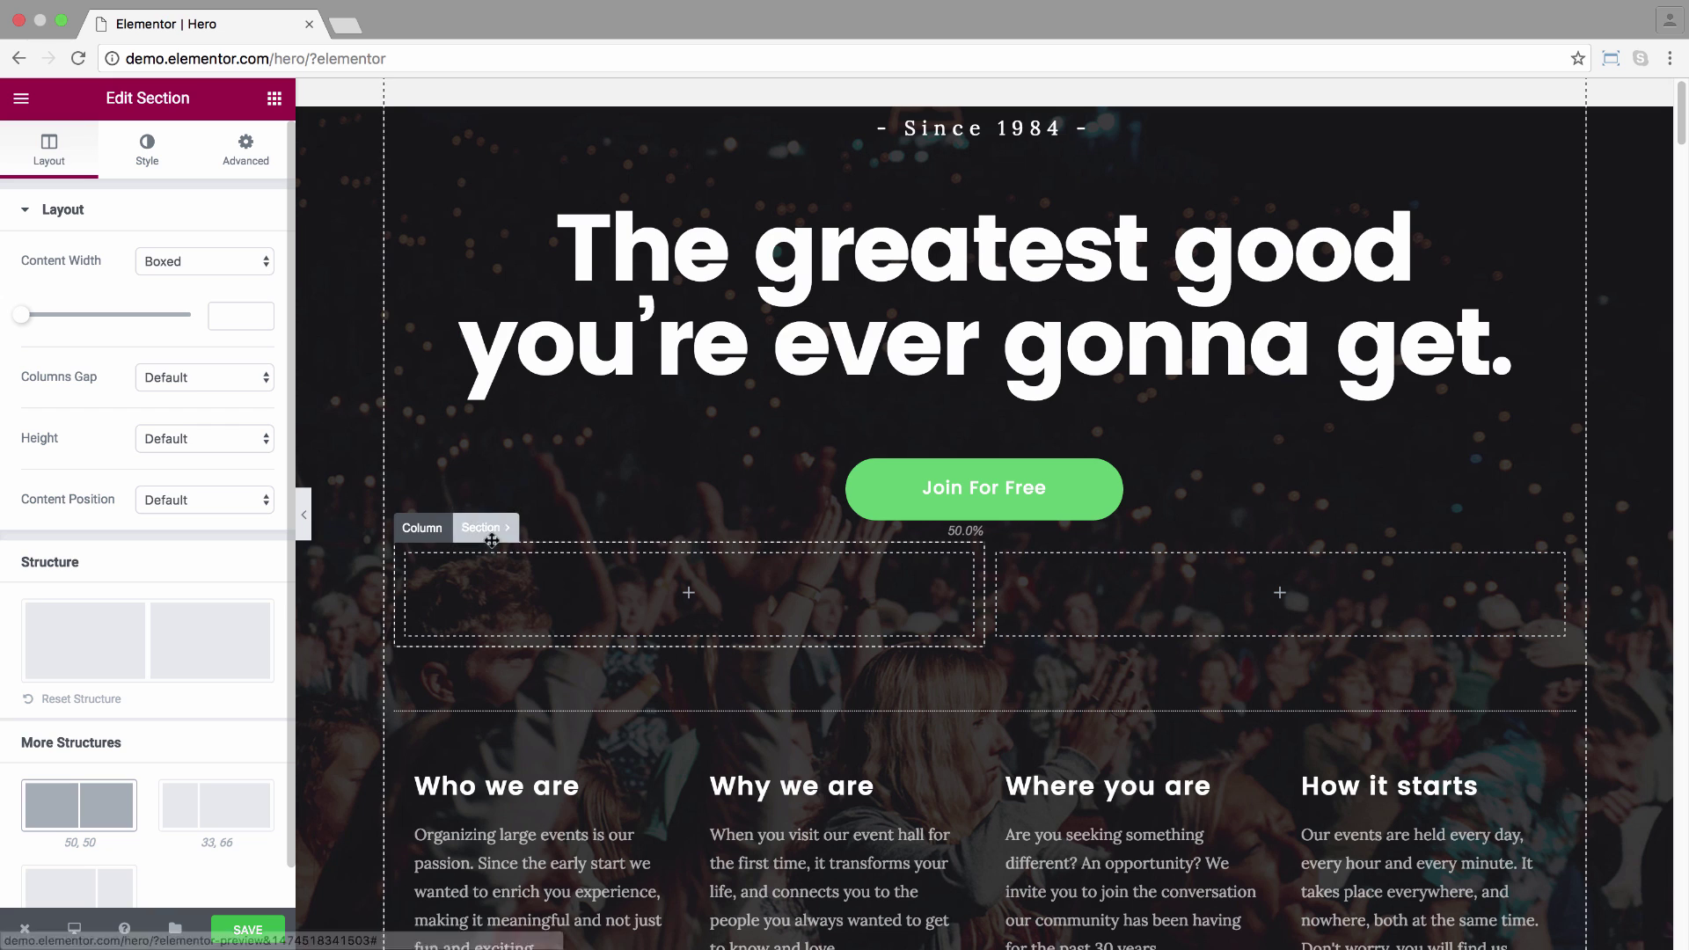
pyautogui.click(427, 528)
pyautogui.click(517, 528)
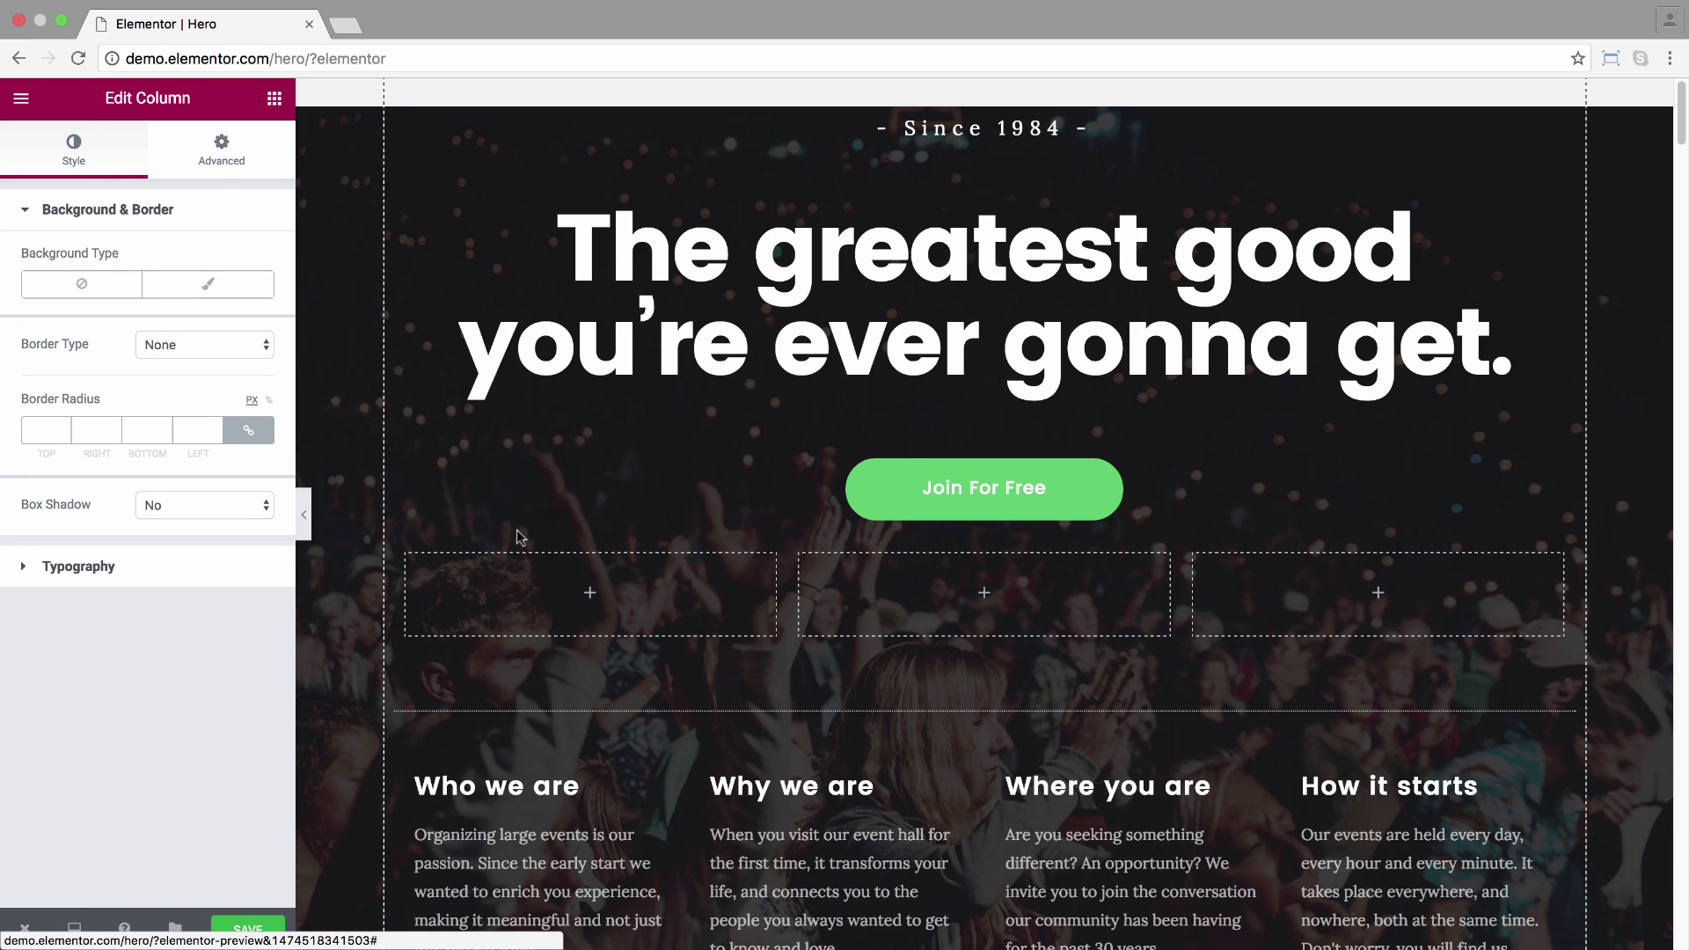
# Delete the empty three-column section below the Join For Free button.
pyautogui.click(528, 527)
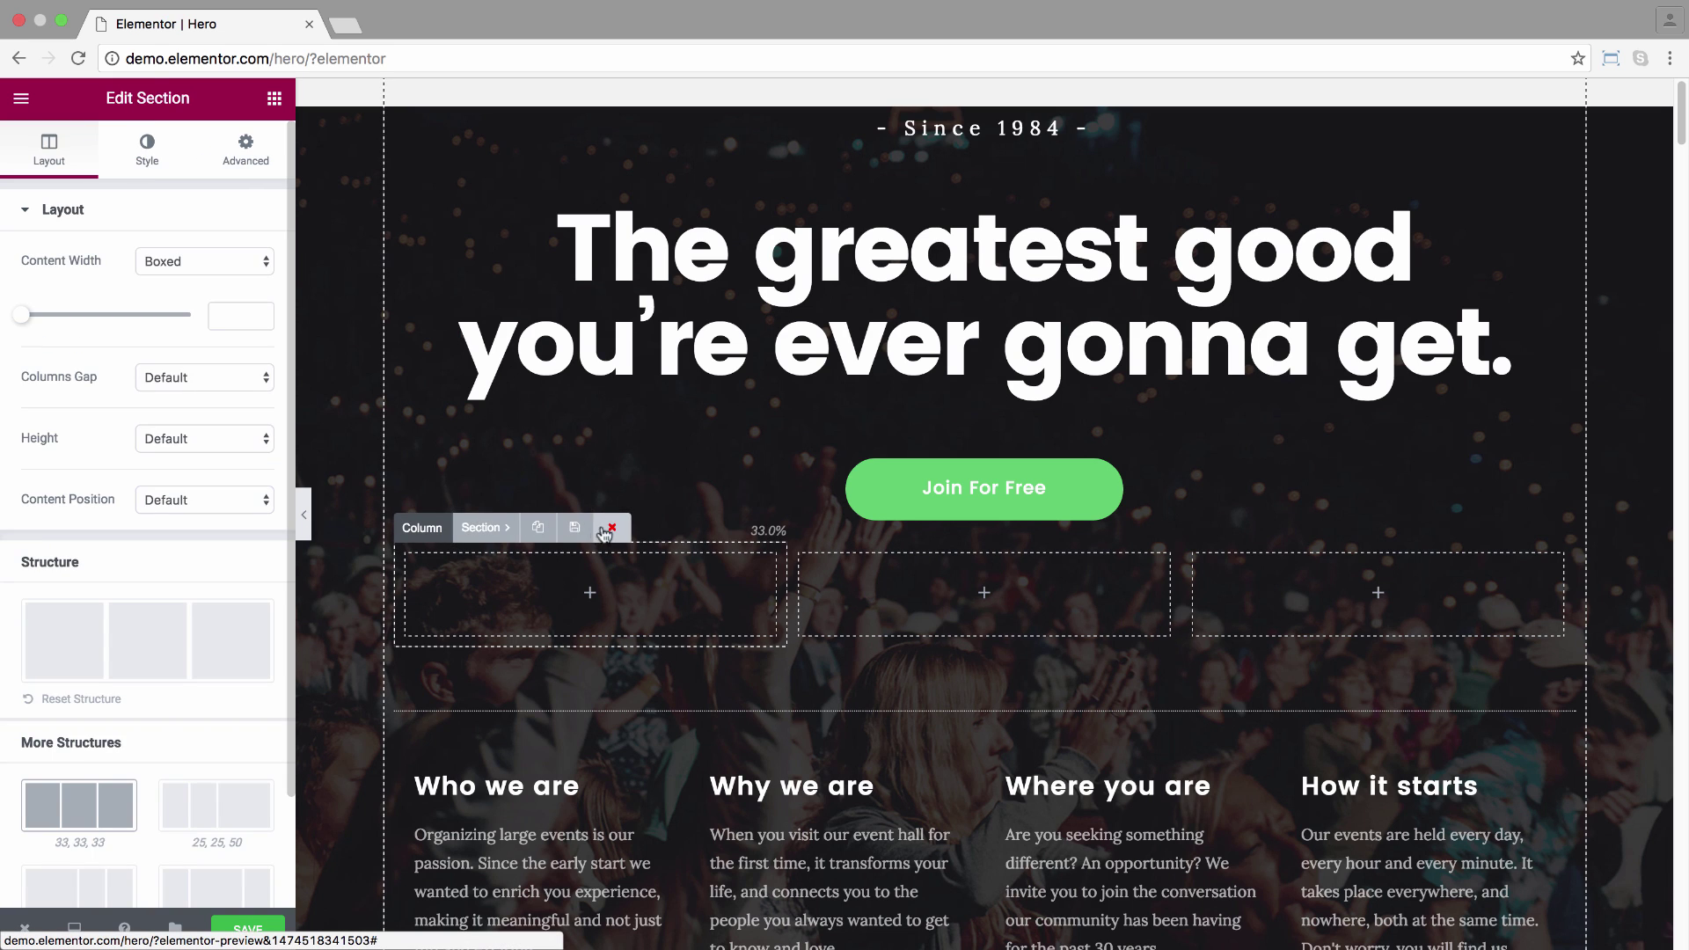
pyautogui.click(608, 531)
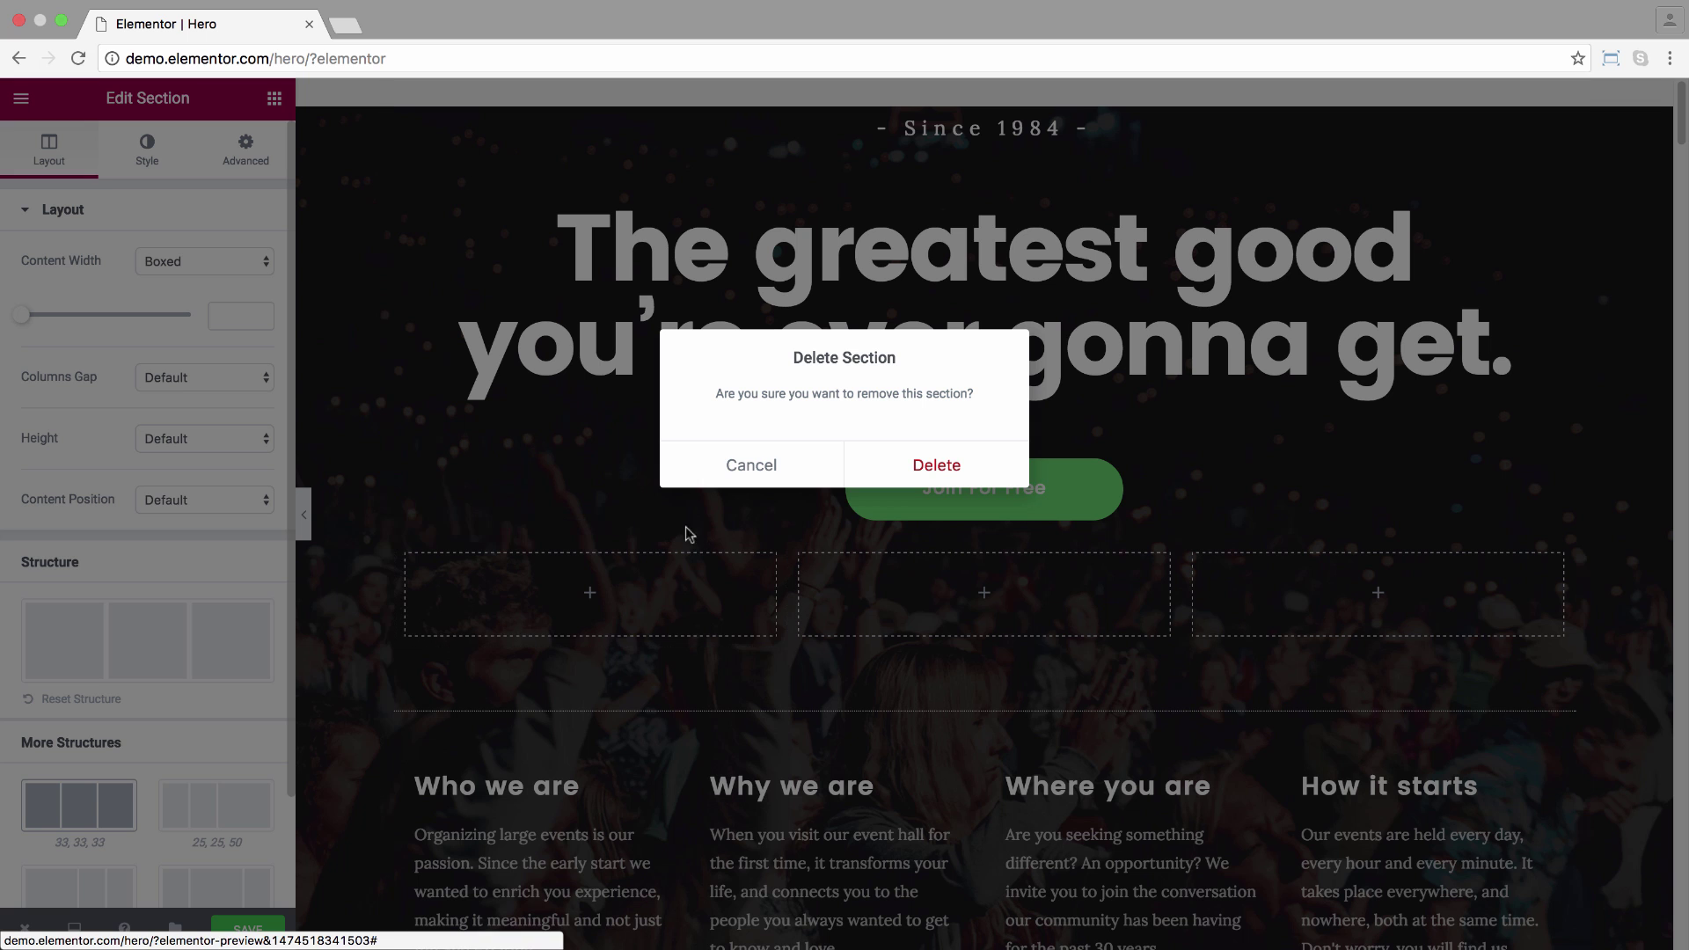
pyautogui.click(878, 466)
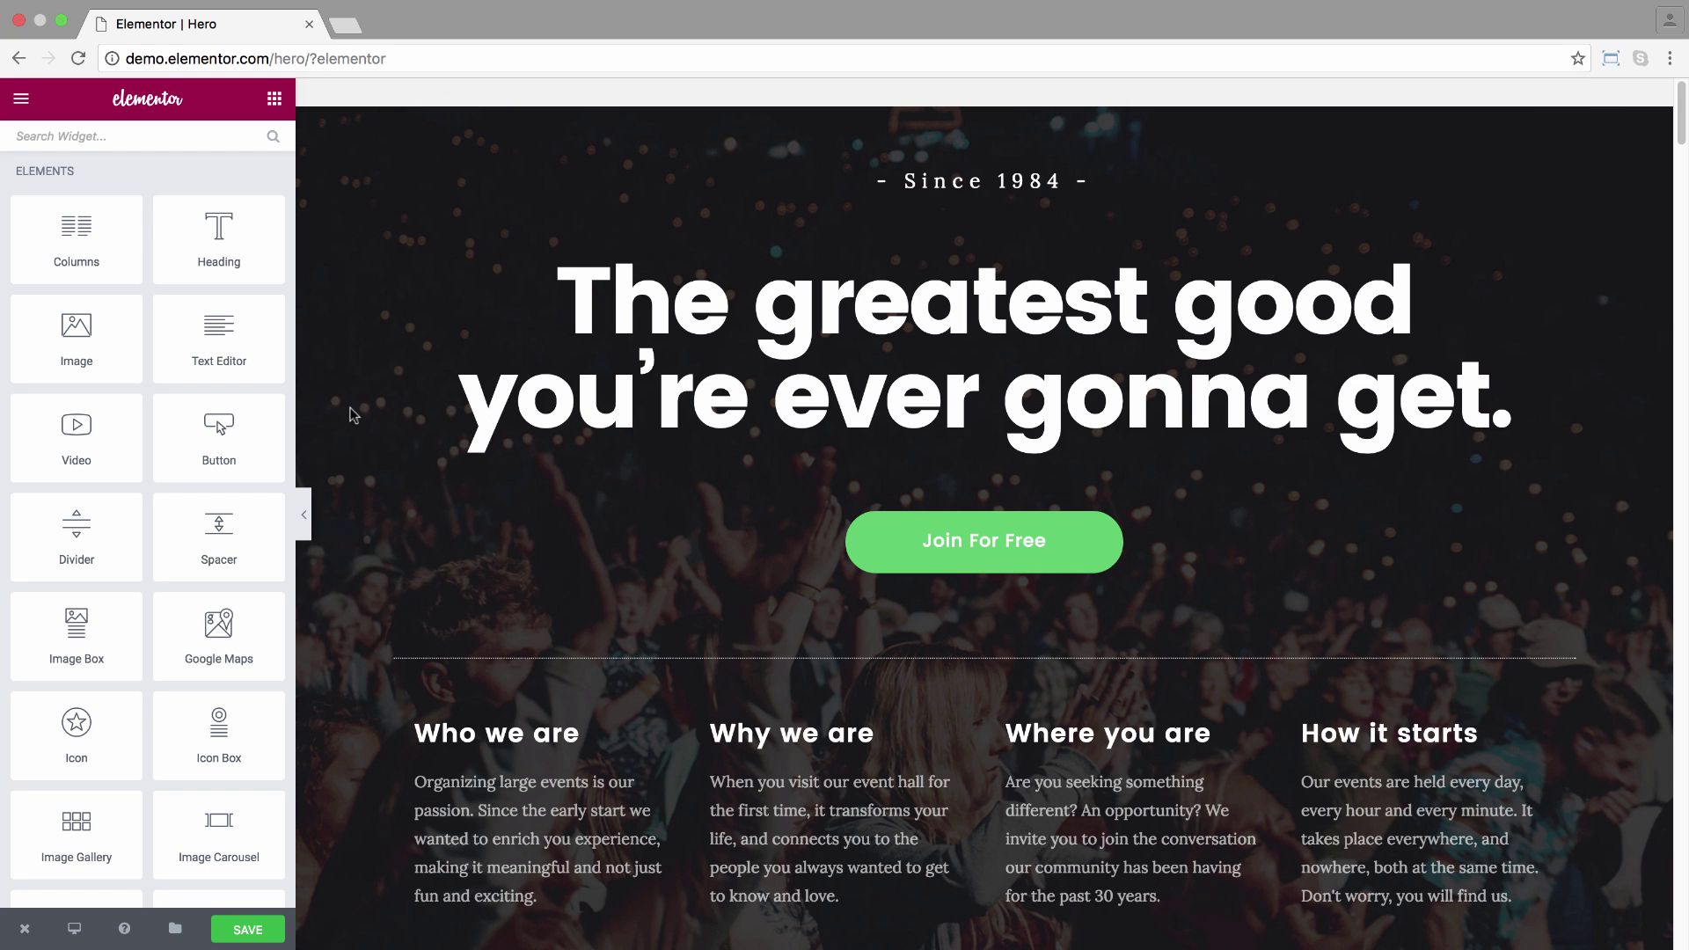
# Open the advanced settings of the column containing the Try it Yourself text.
pyautogui.click(303, 515)
pyautogui.scroll(-10, 366, 551)
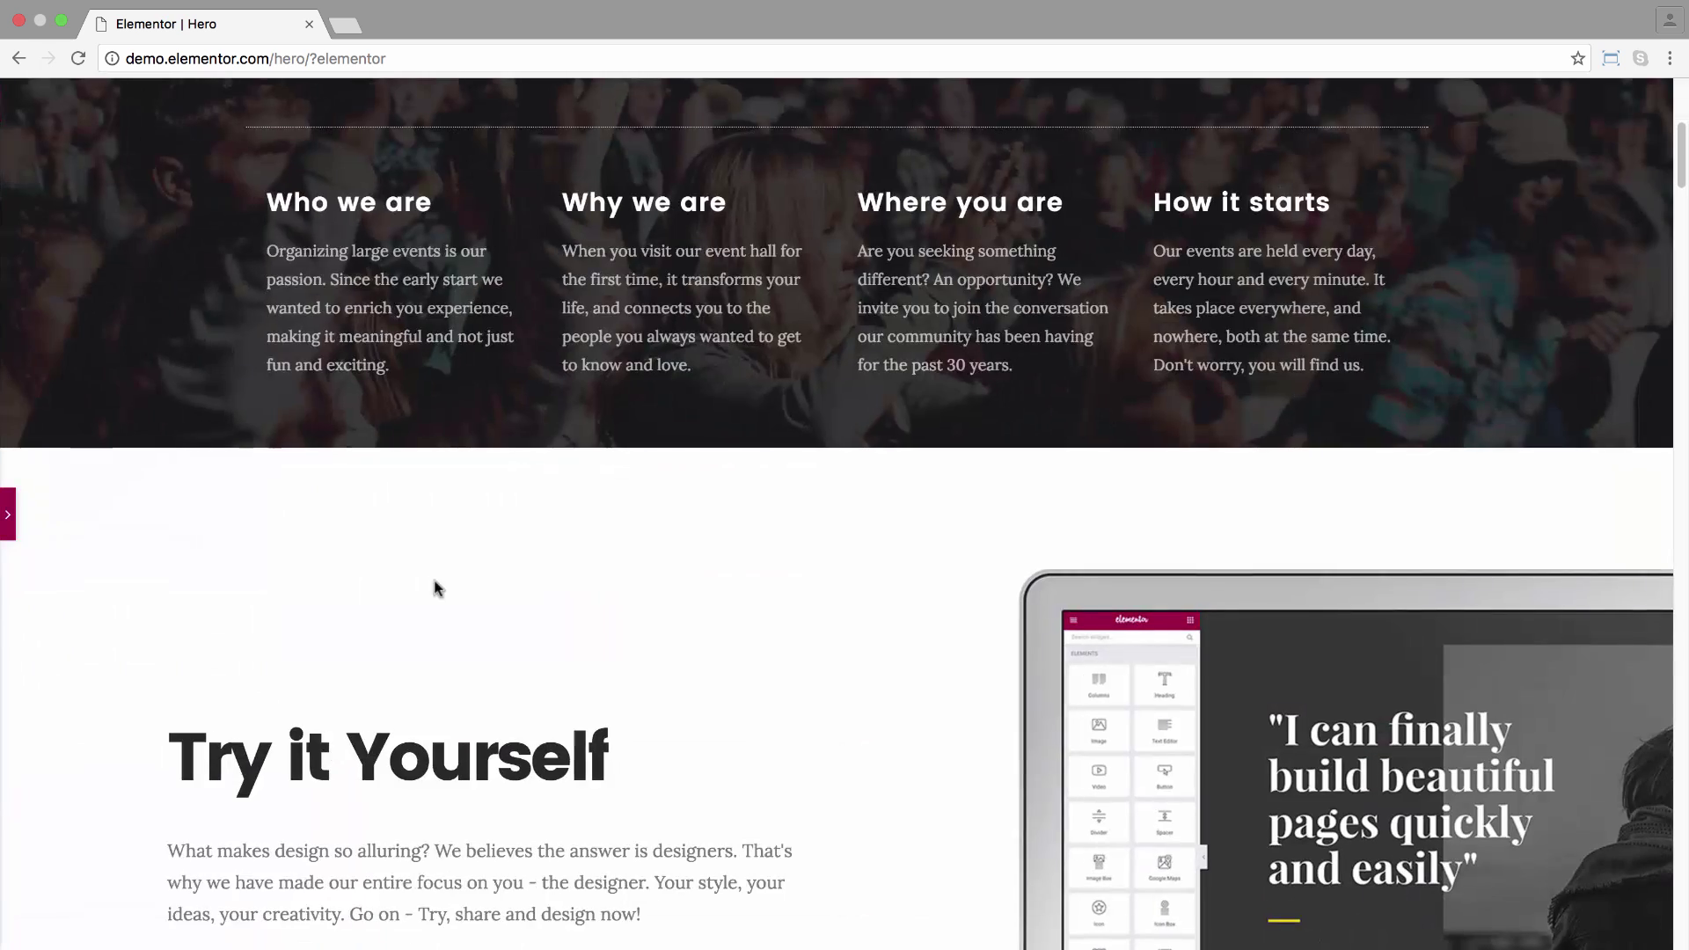
pyautogui.scroll(-1, 435, 582)
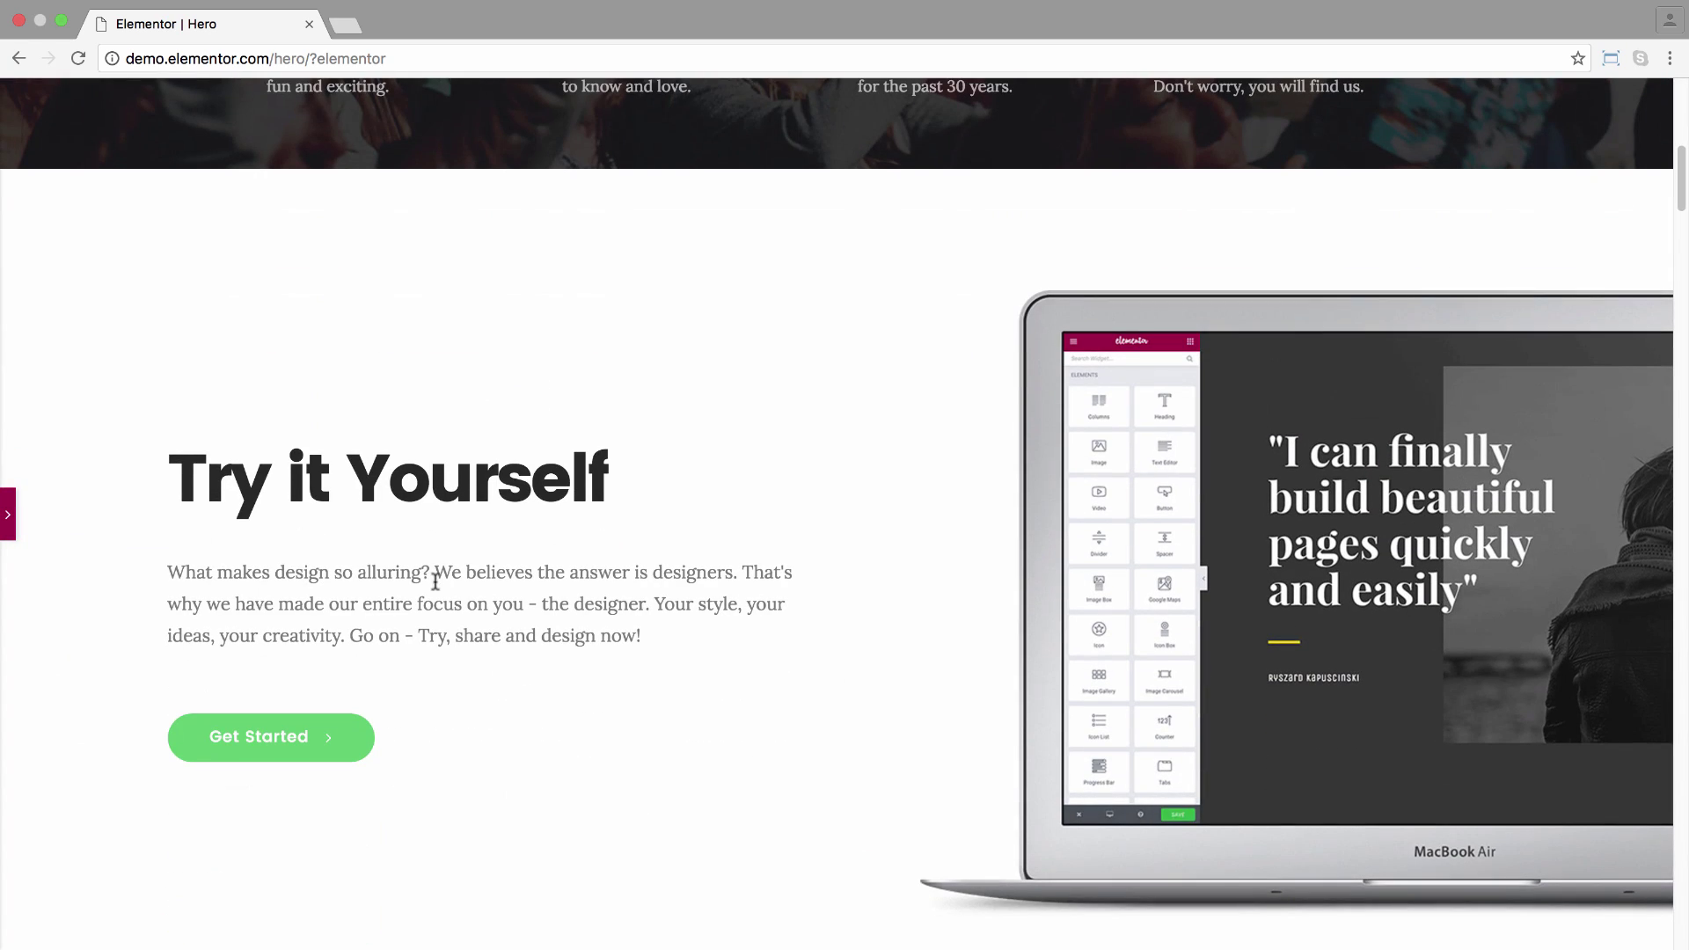
pyautogui.click(9, 519)
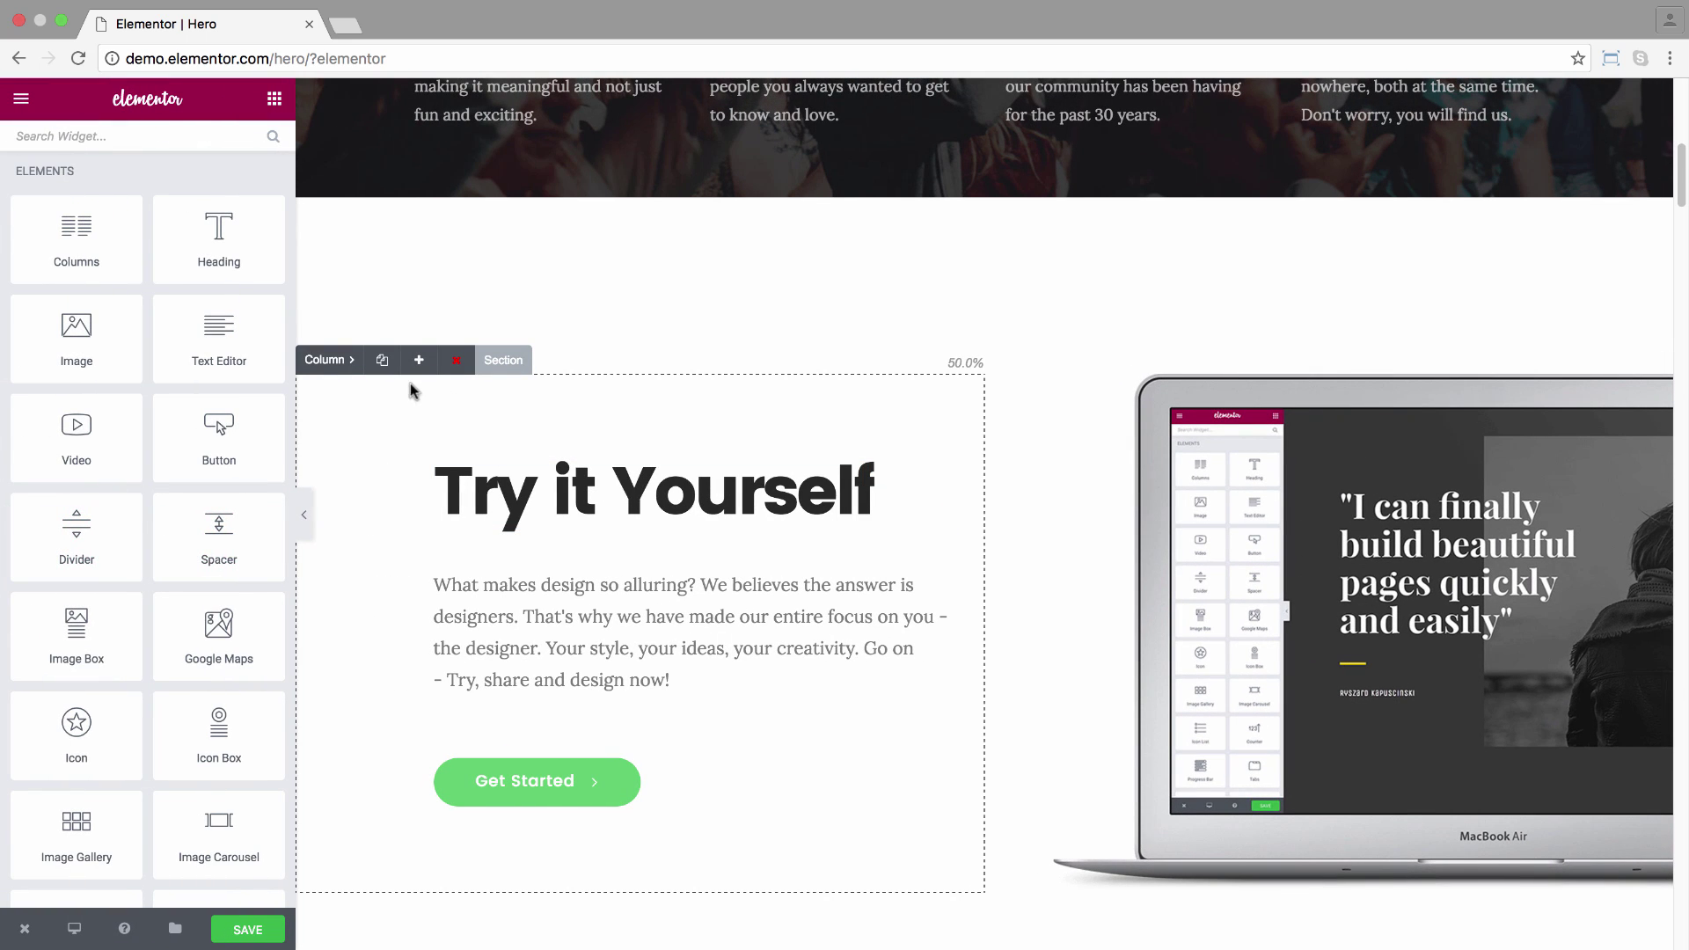
pyautogui.click(348, 366)
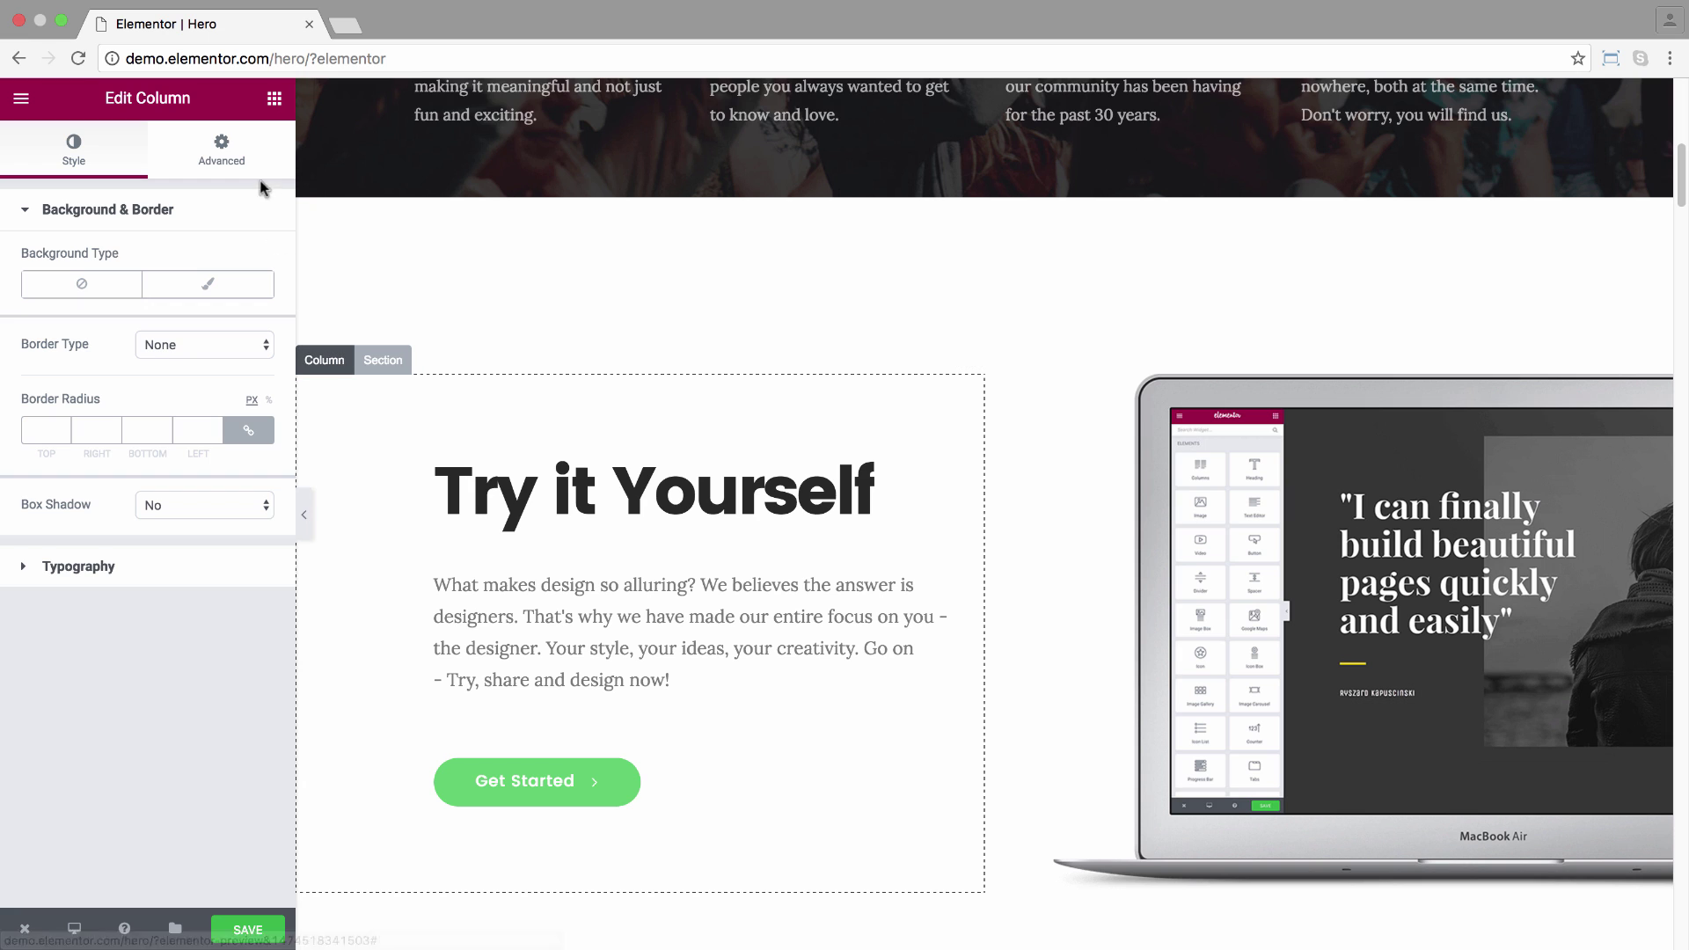
pyautogui.click(222, 150)
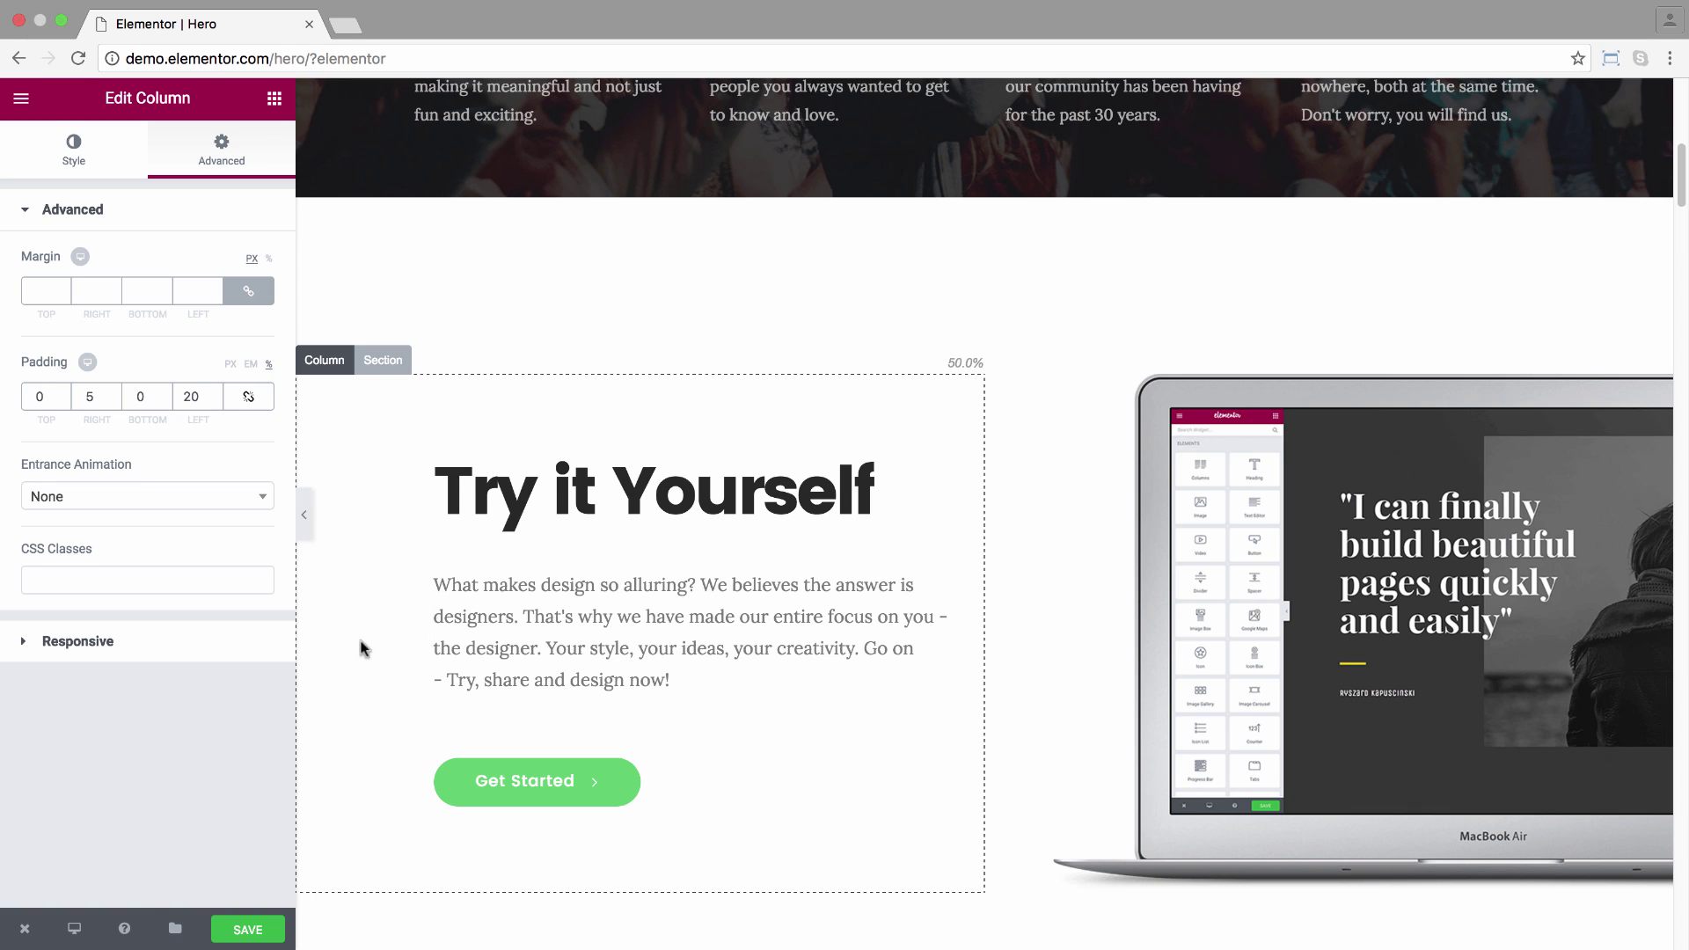
# Preview the Try it Yourself section at tablet size with the editing panel hidden, and return to the desktop preview.
pyautogui.click(76, 931)
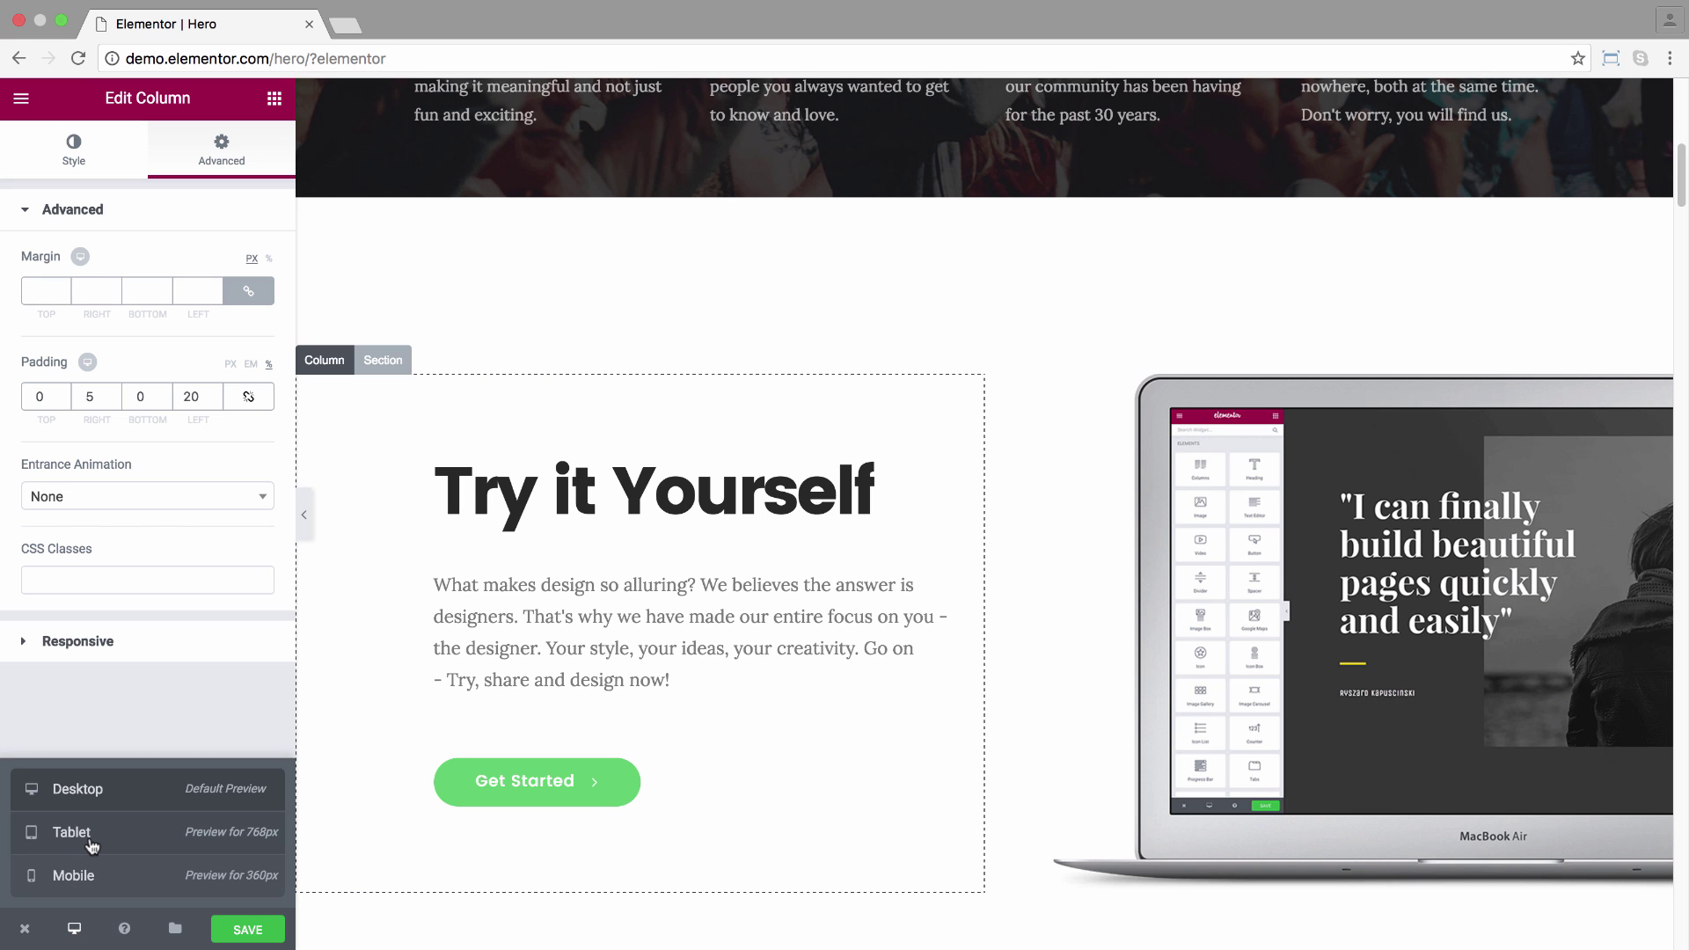
pyautogui.click(91, 844)
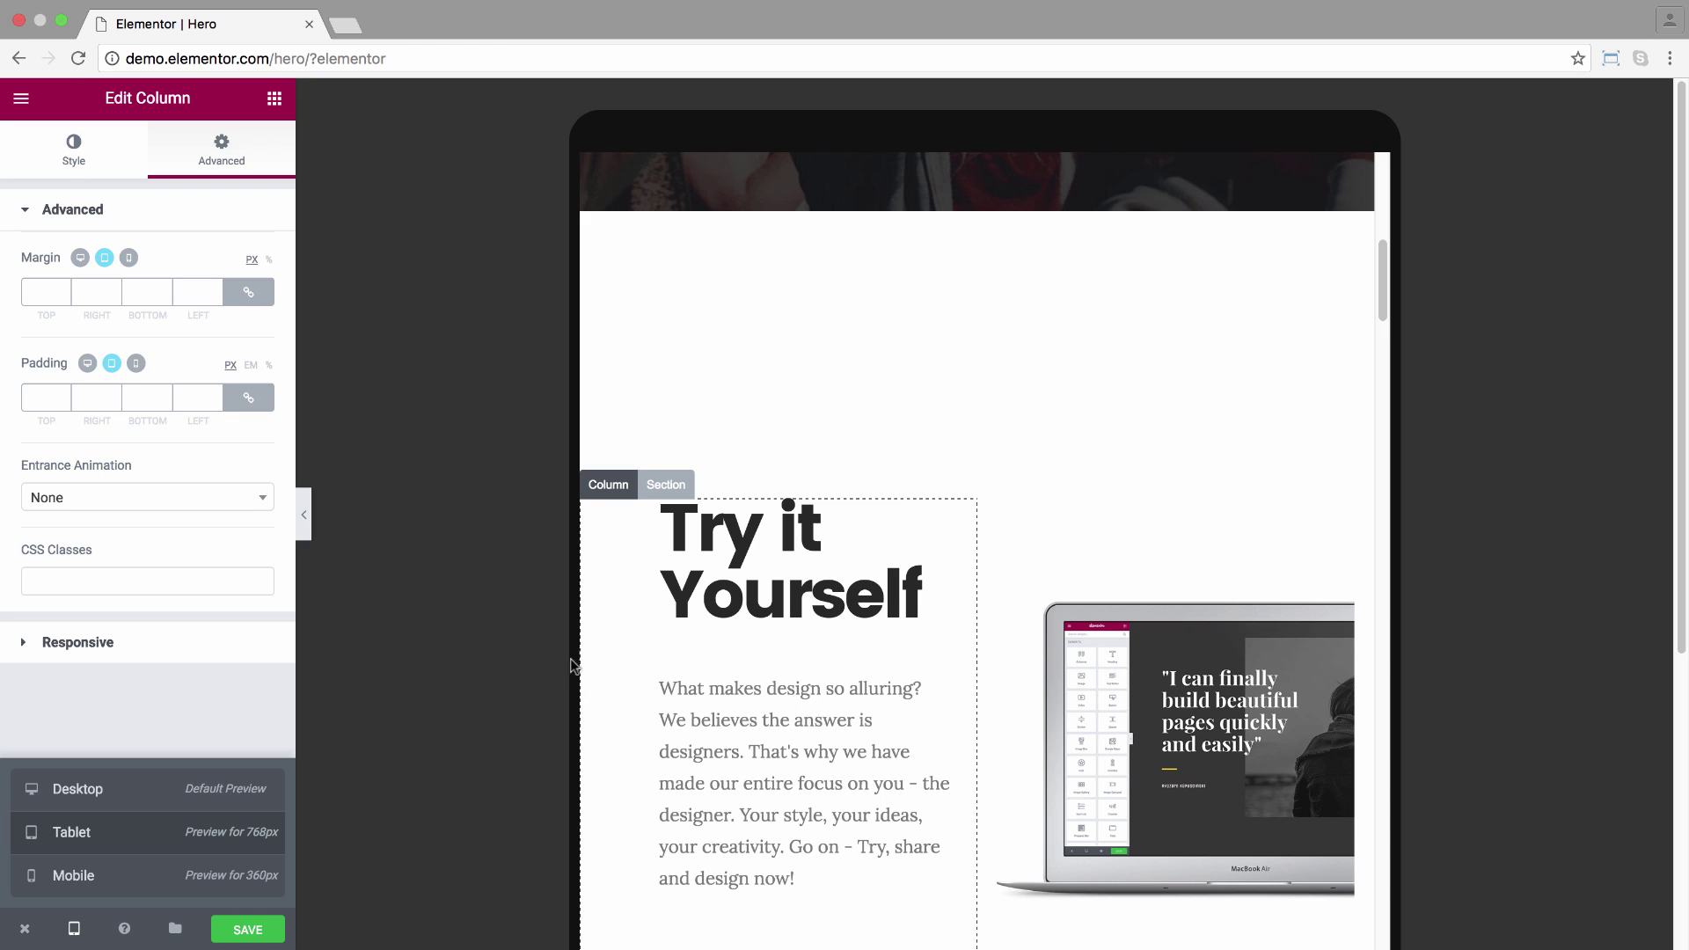
pyautogui.click(306, 519)
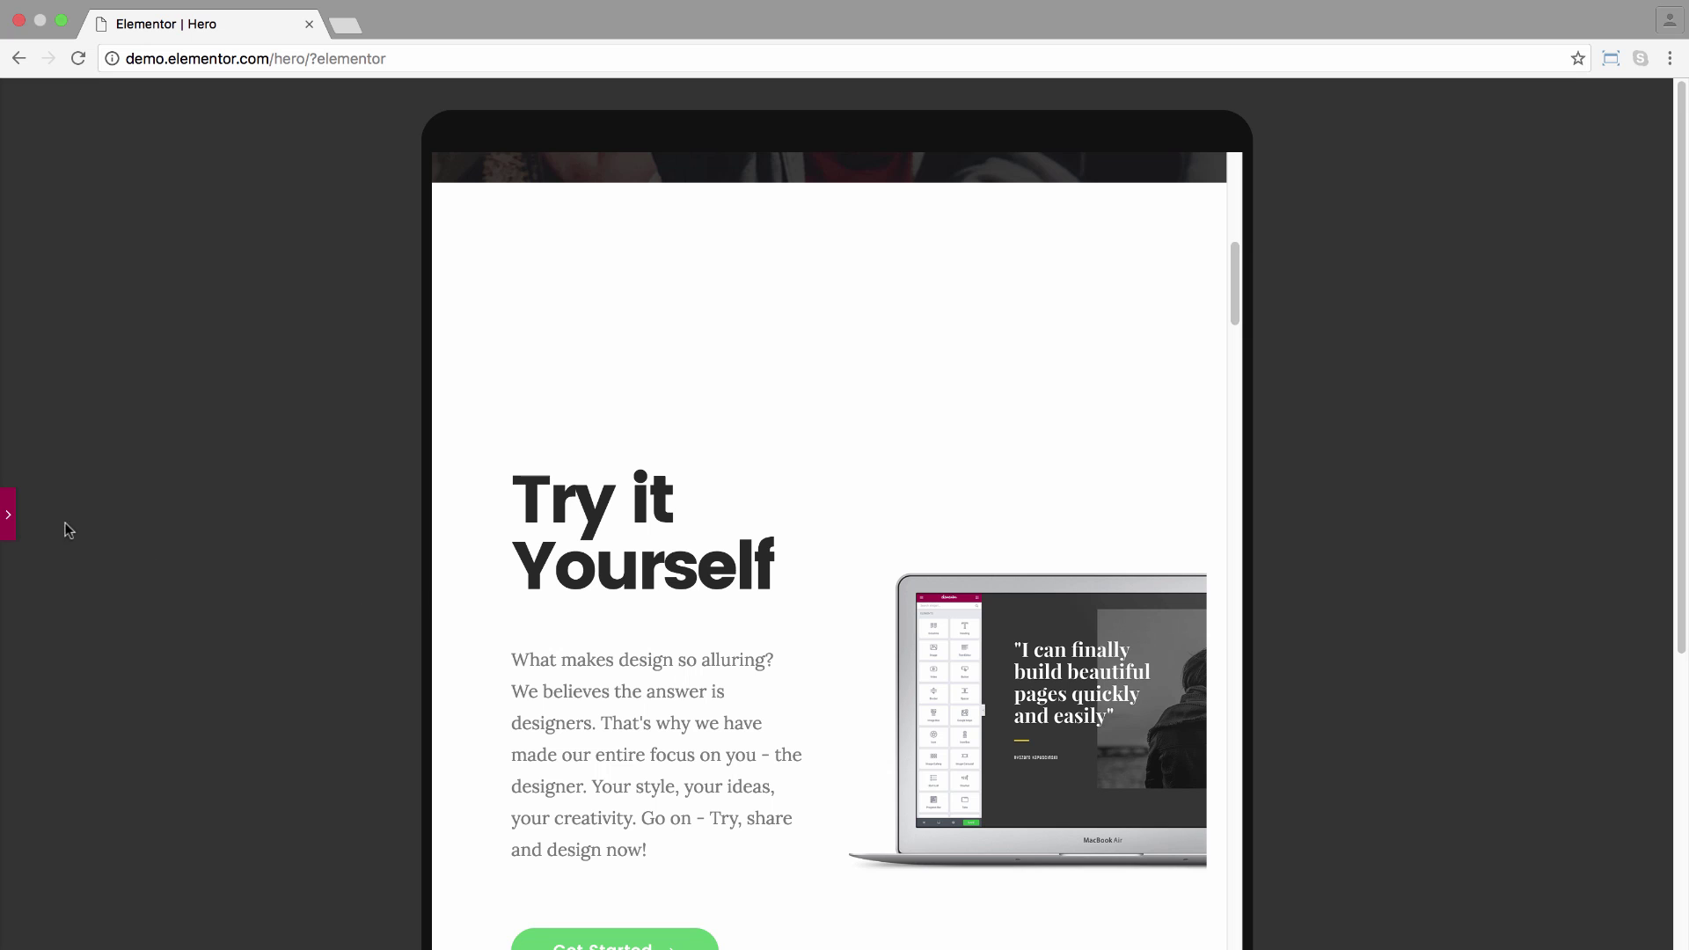
pyautogui.click(5, 519)
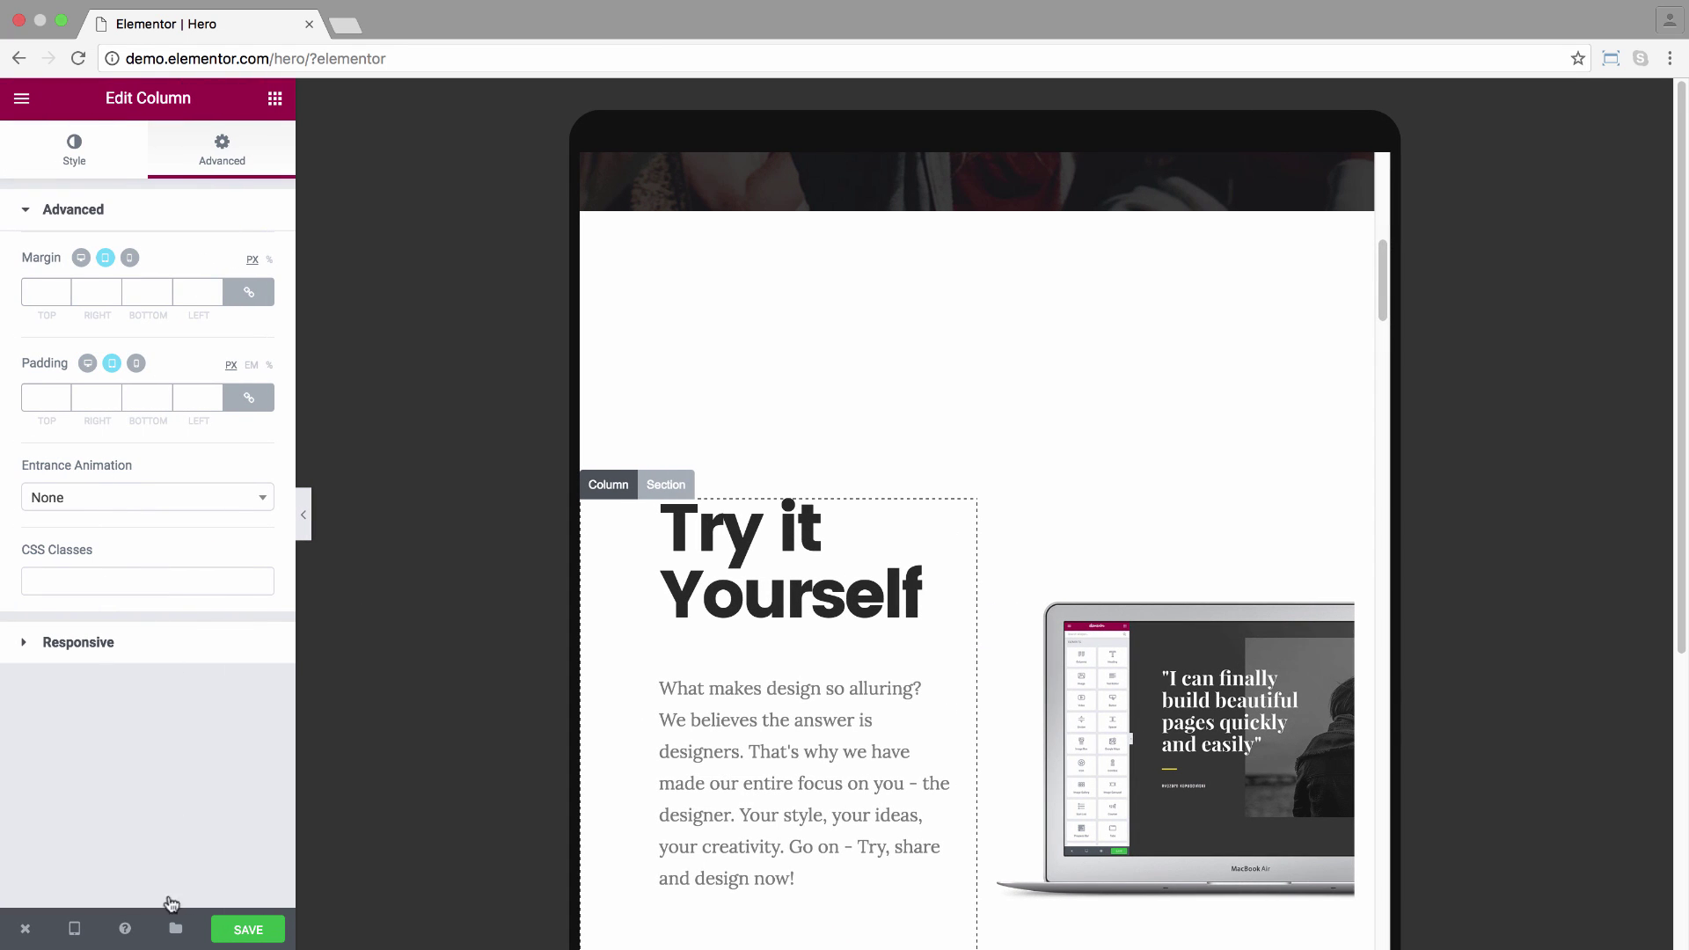
pyautogui.moveTo(73, 931)
pyautogui.click(71, 789)
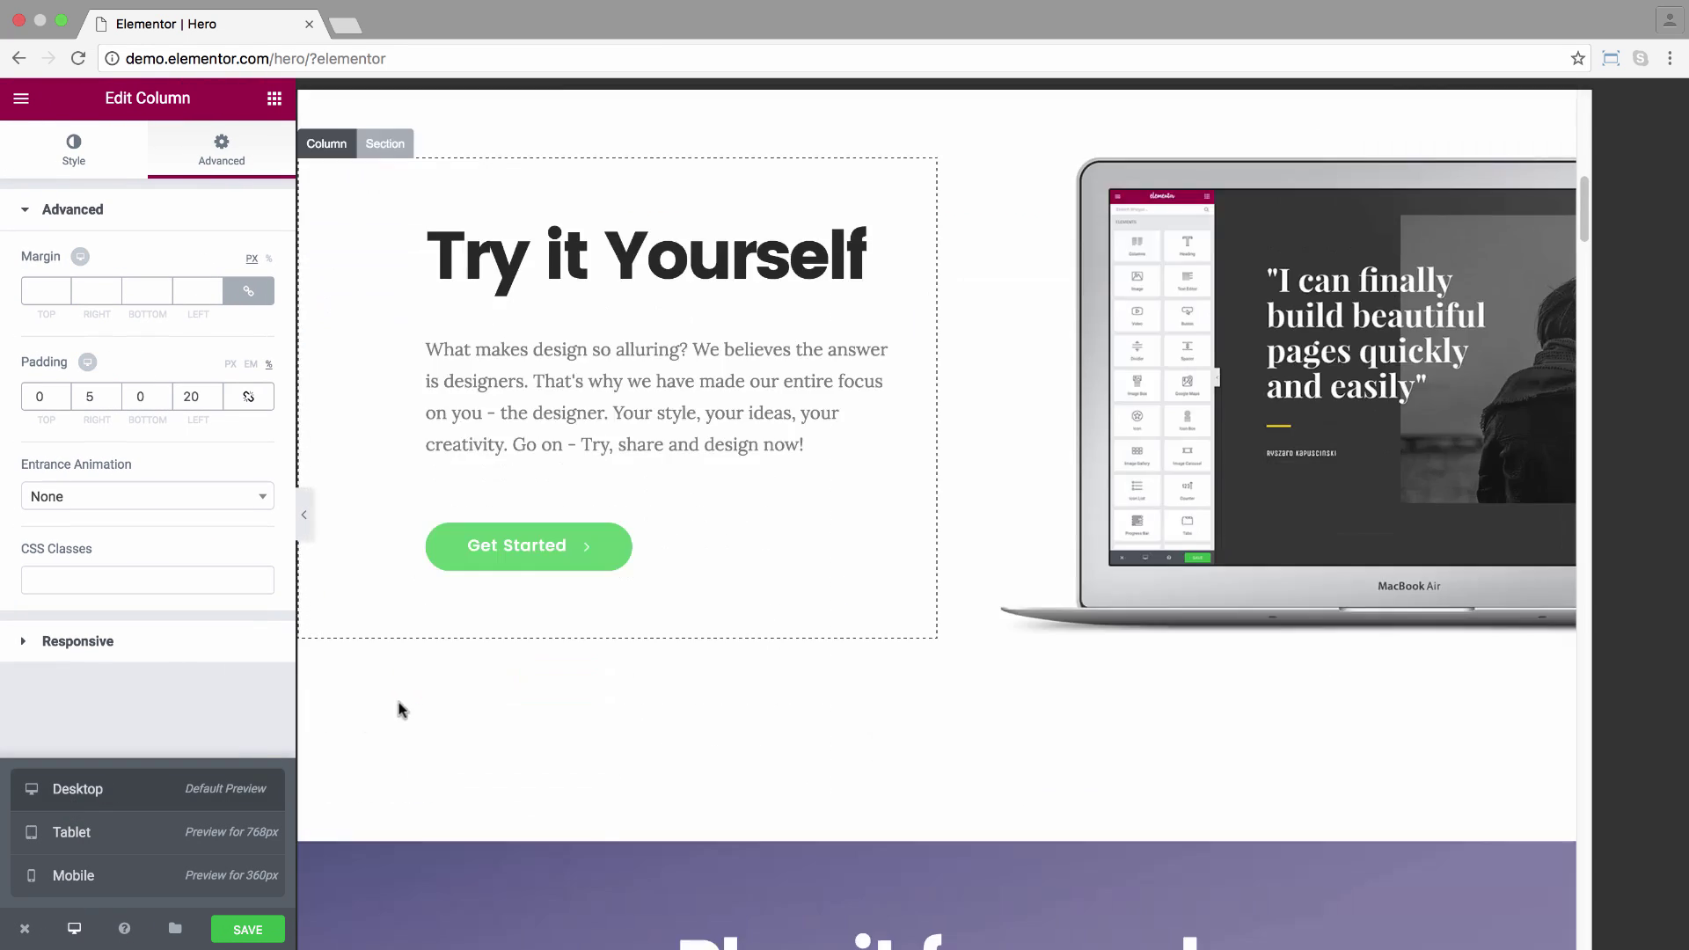
# Open the background overlay style settings of the Play it forward section.
pyautogui.click(304, 516)
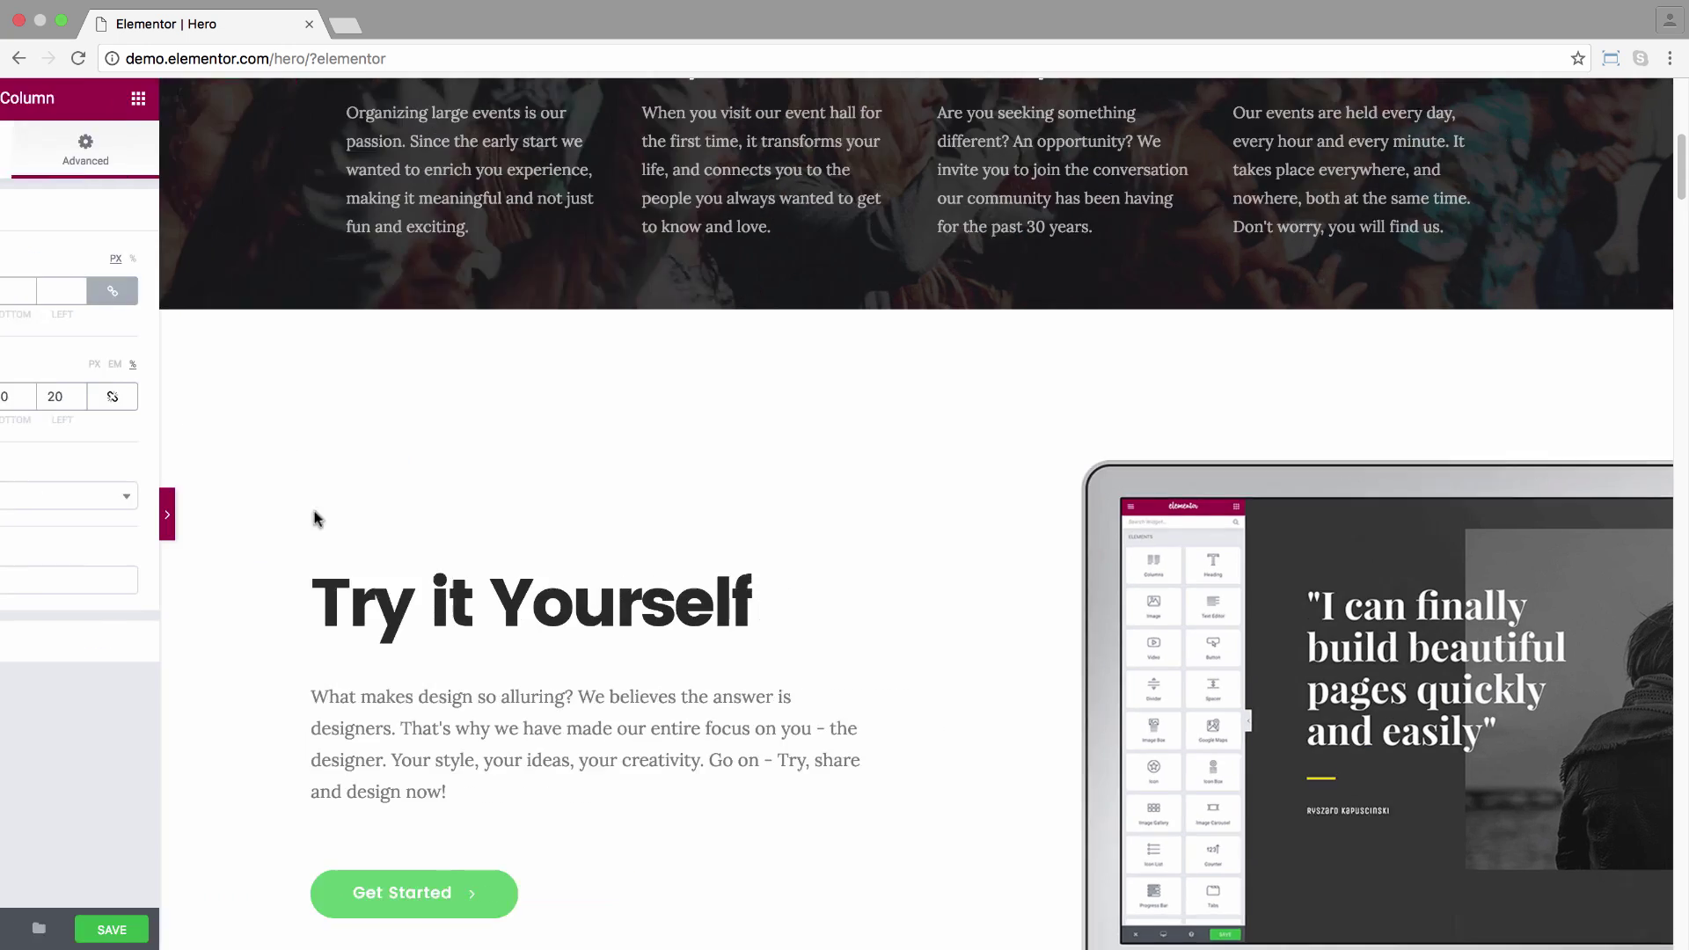
pyautogui.scroll(-8, 559, 612)
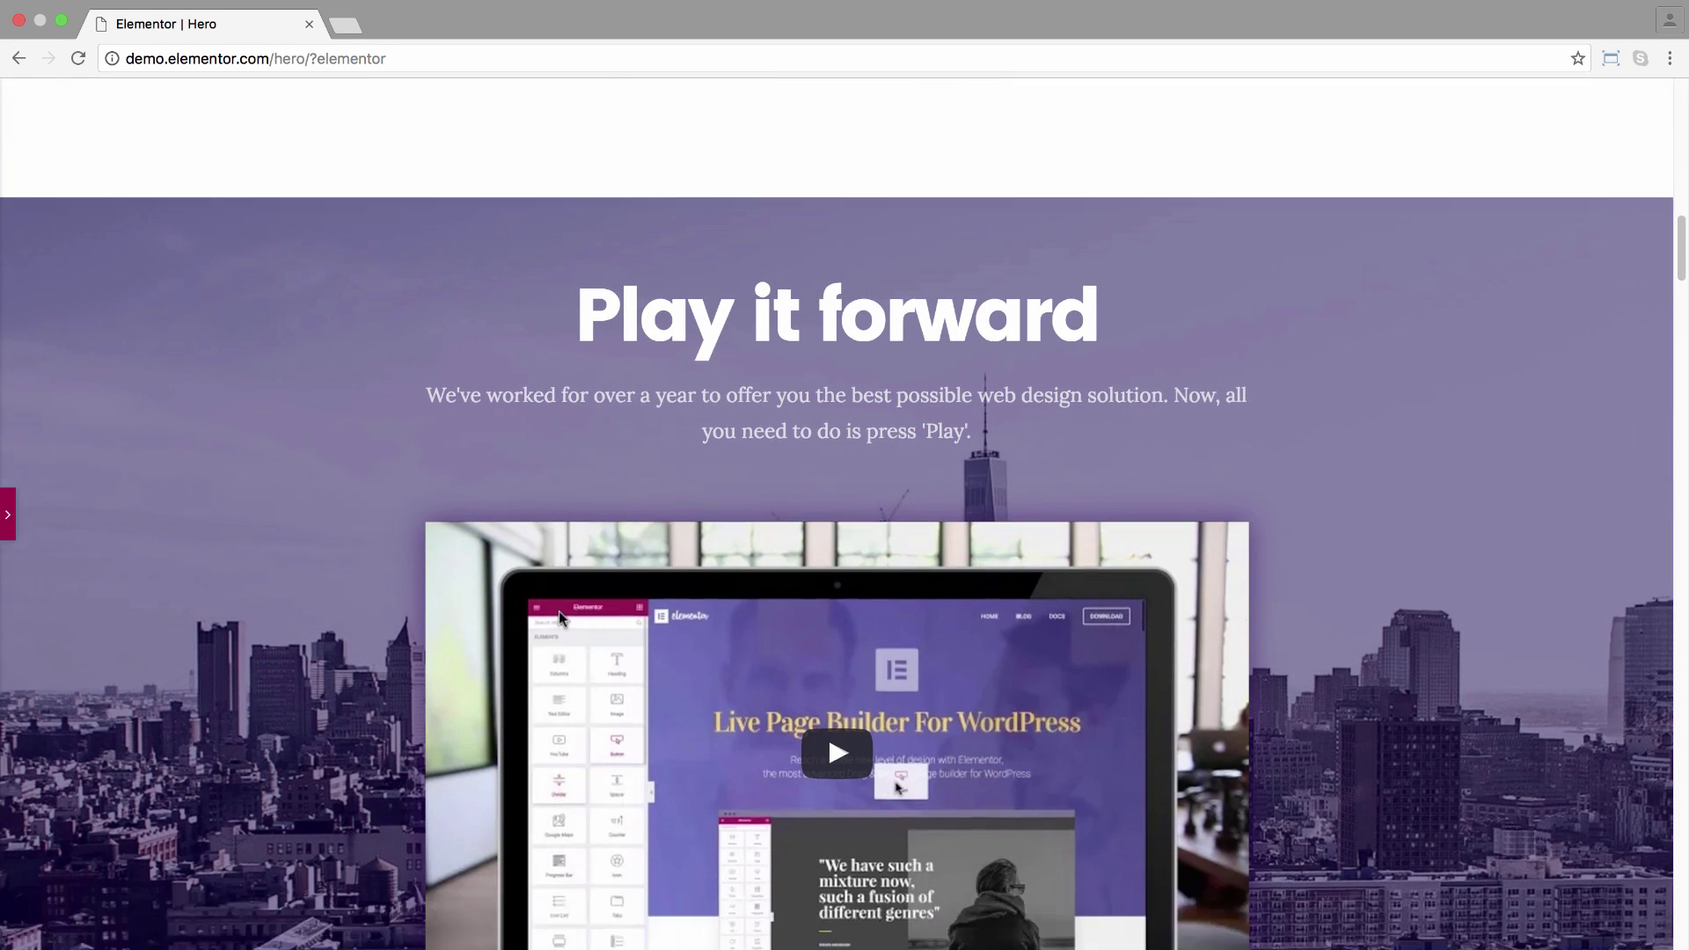
pyautogui.scroll(-1, 557, 616)
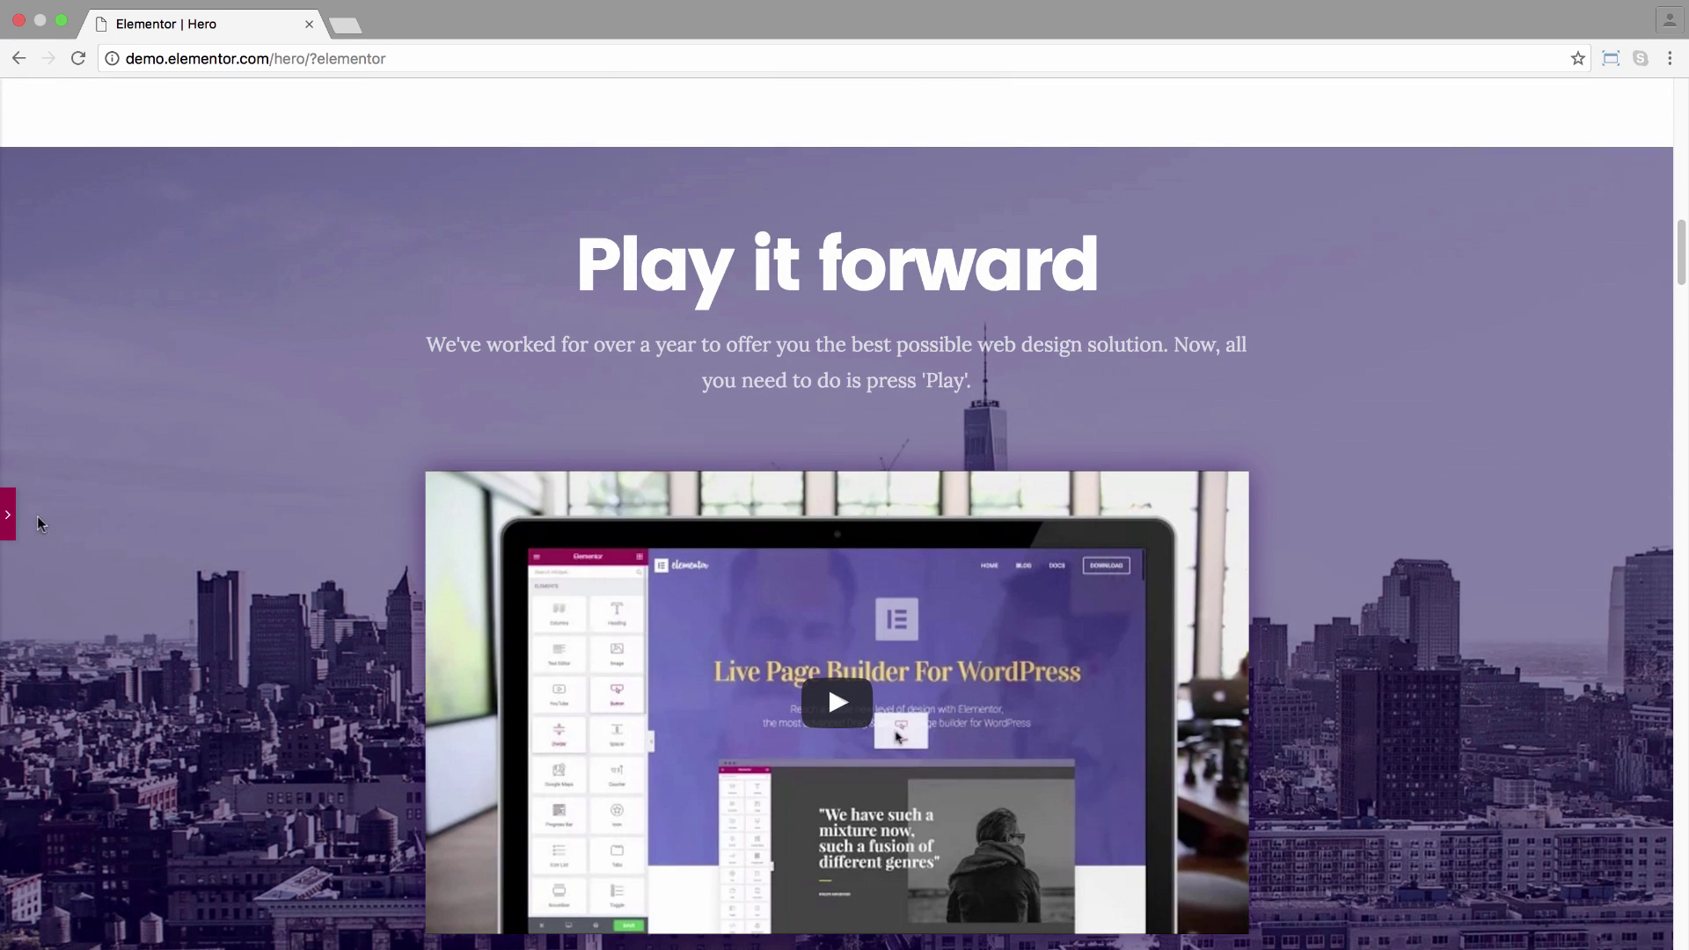
pyautogui.click(9, 519)
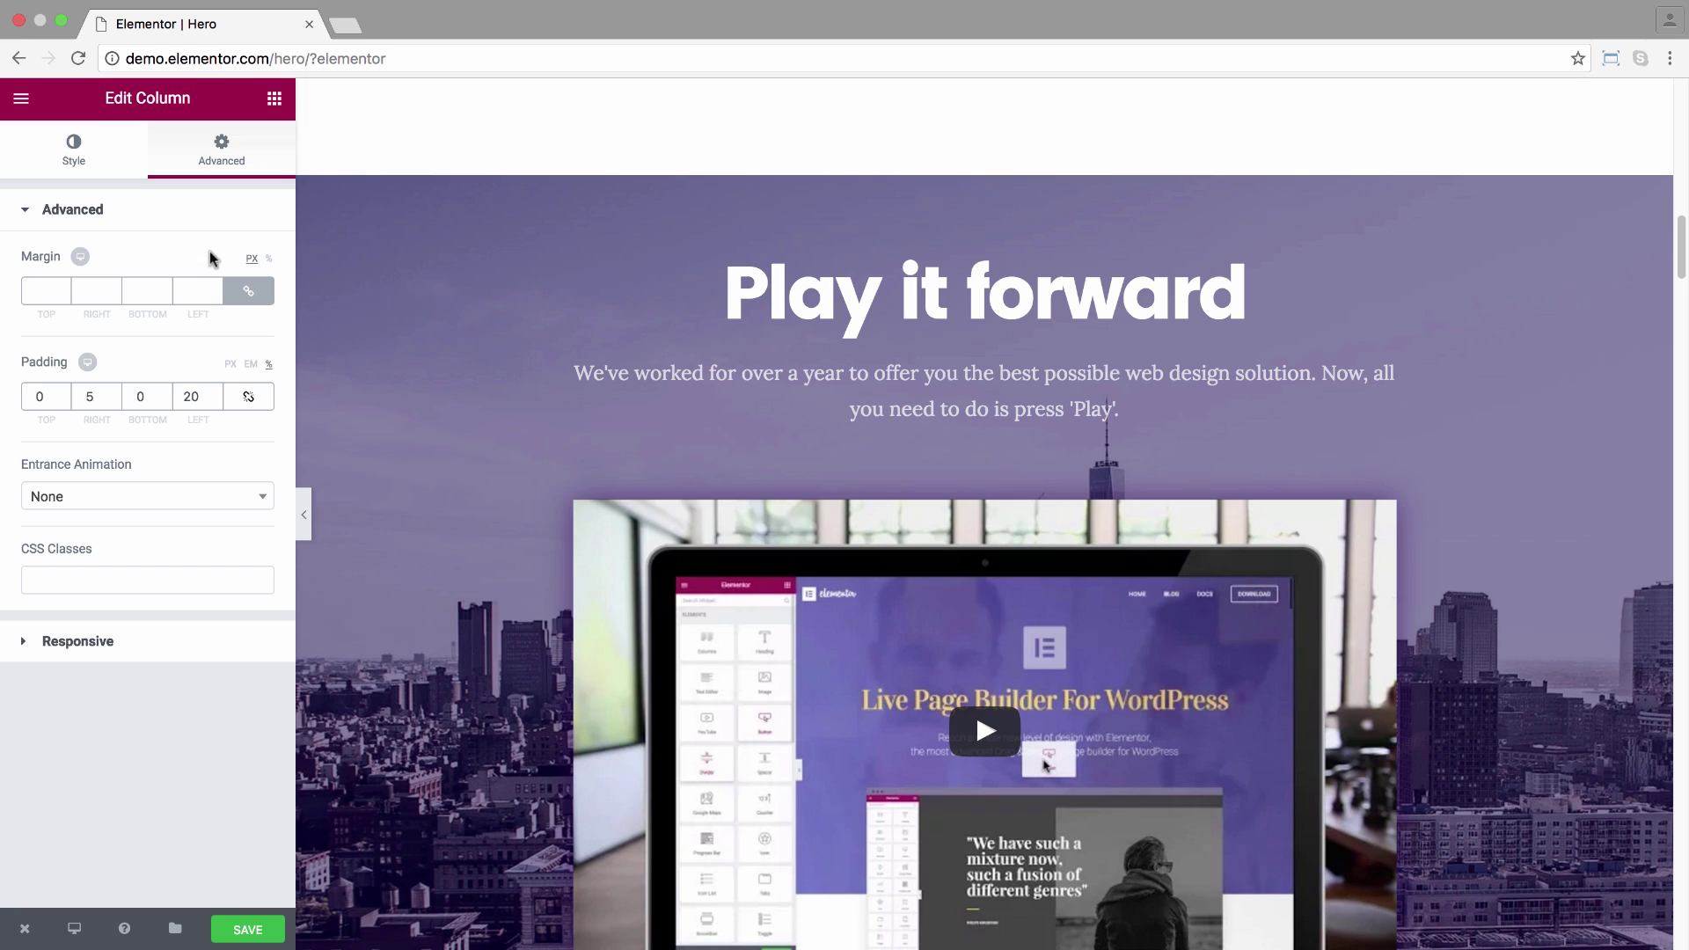
pyautogui.moveTo(580, 245)
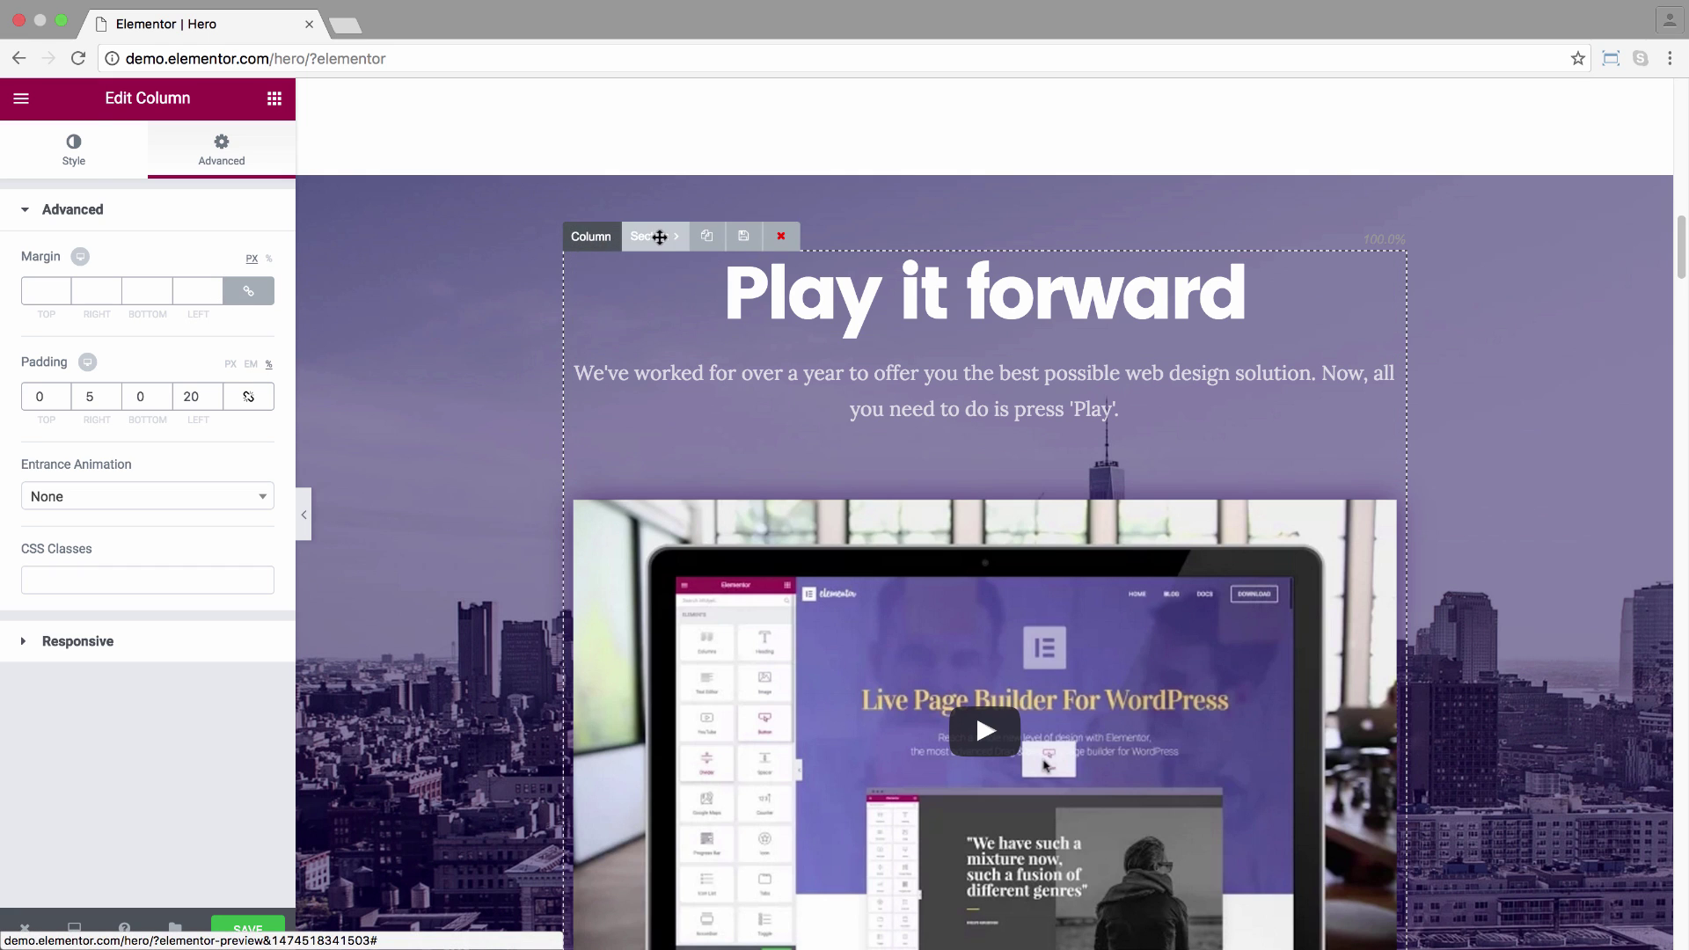
pyautogui.click(641, 235)
pyautogui.click(147, 149)
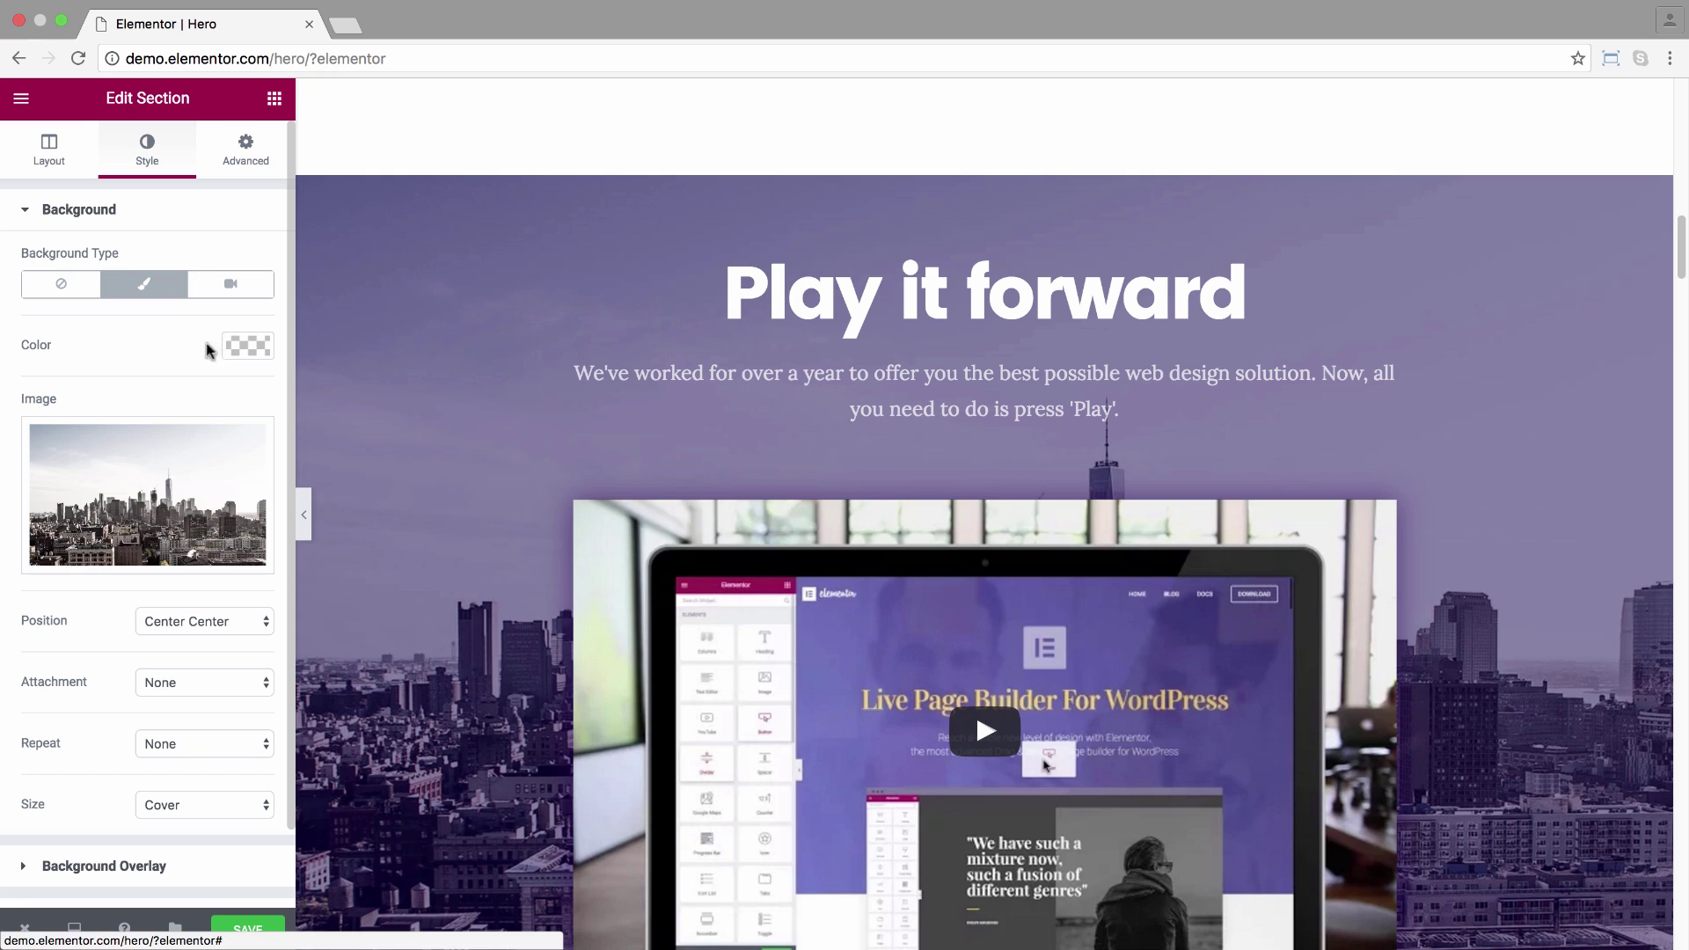
pyautogui.scroll(-2, 220, 572)
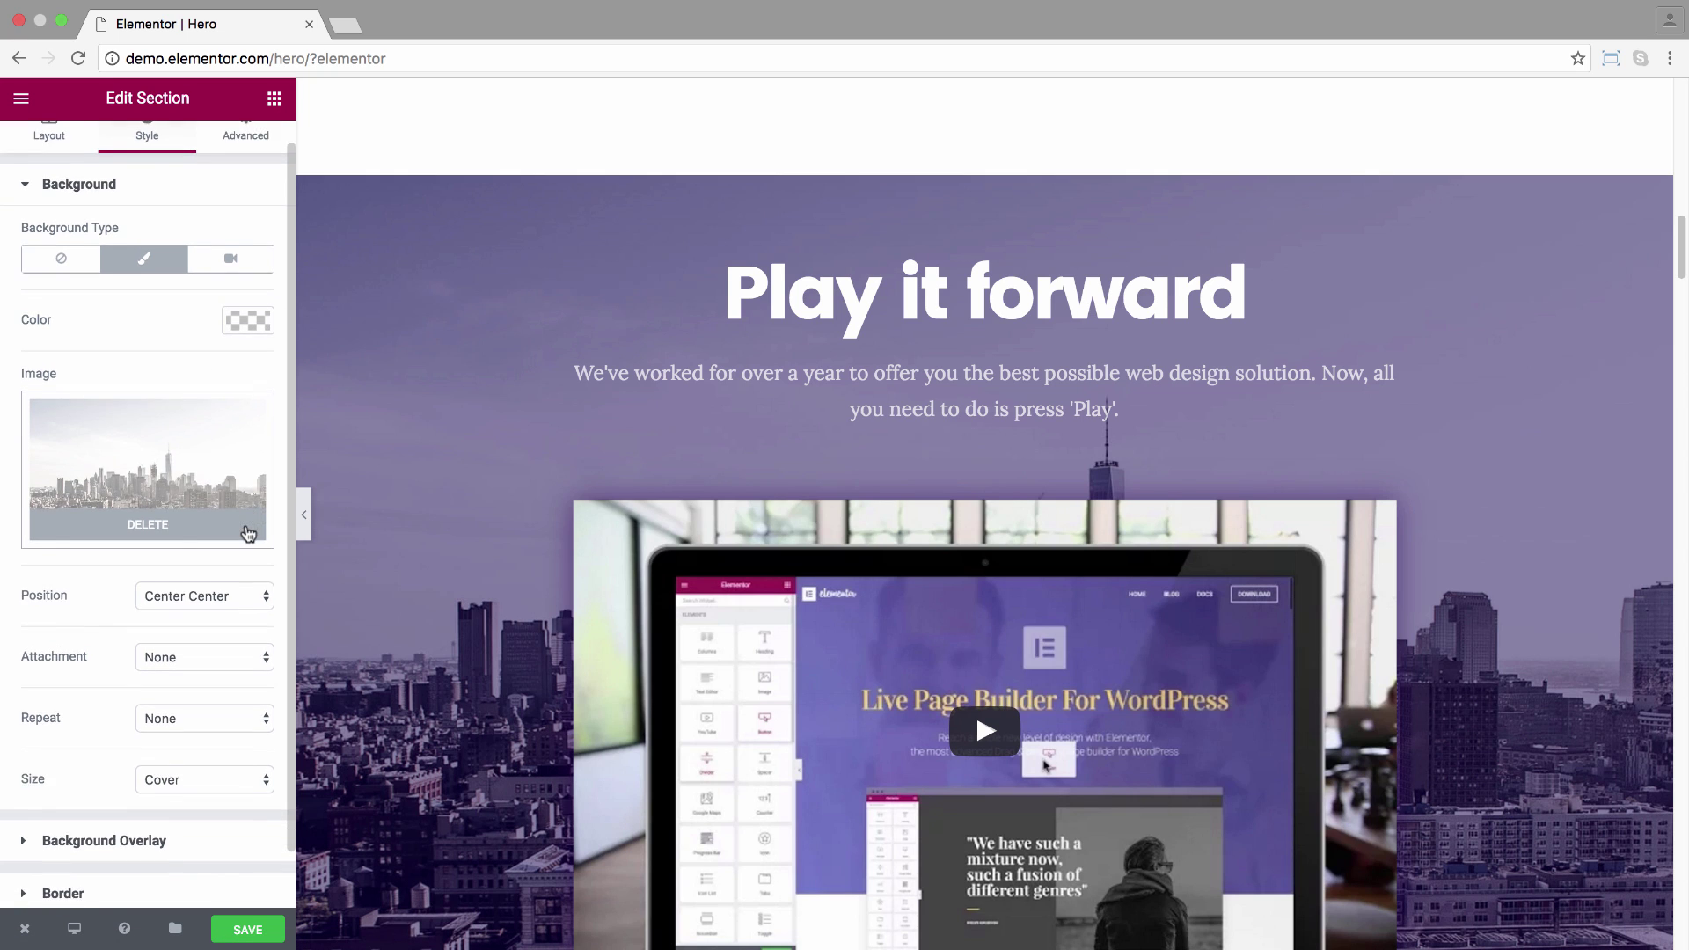
pyautogui.click(29, 800)
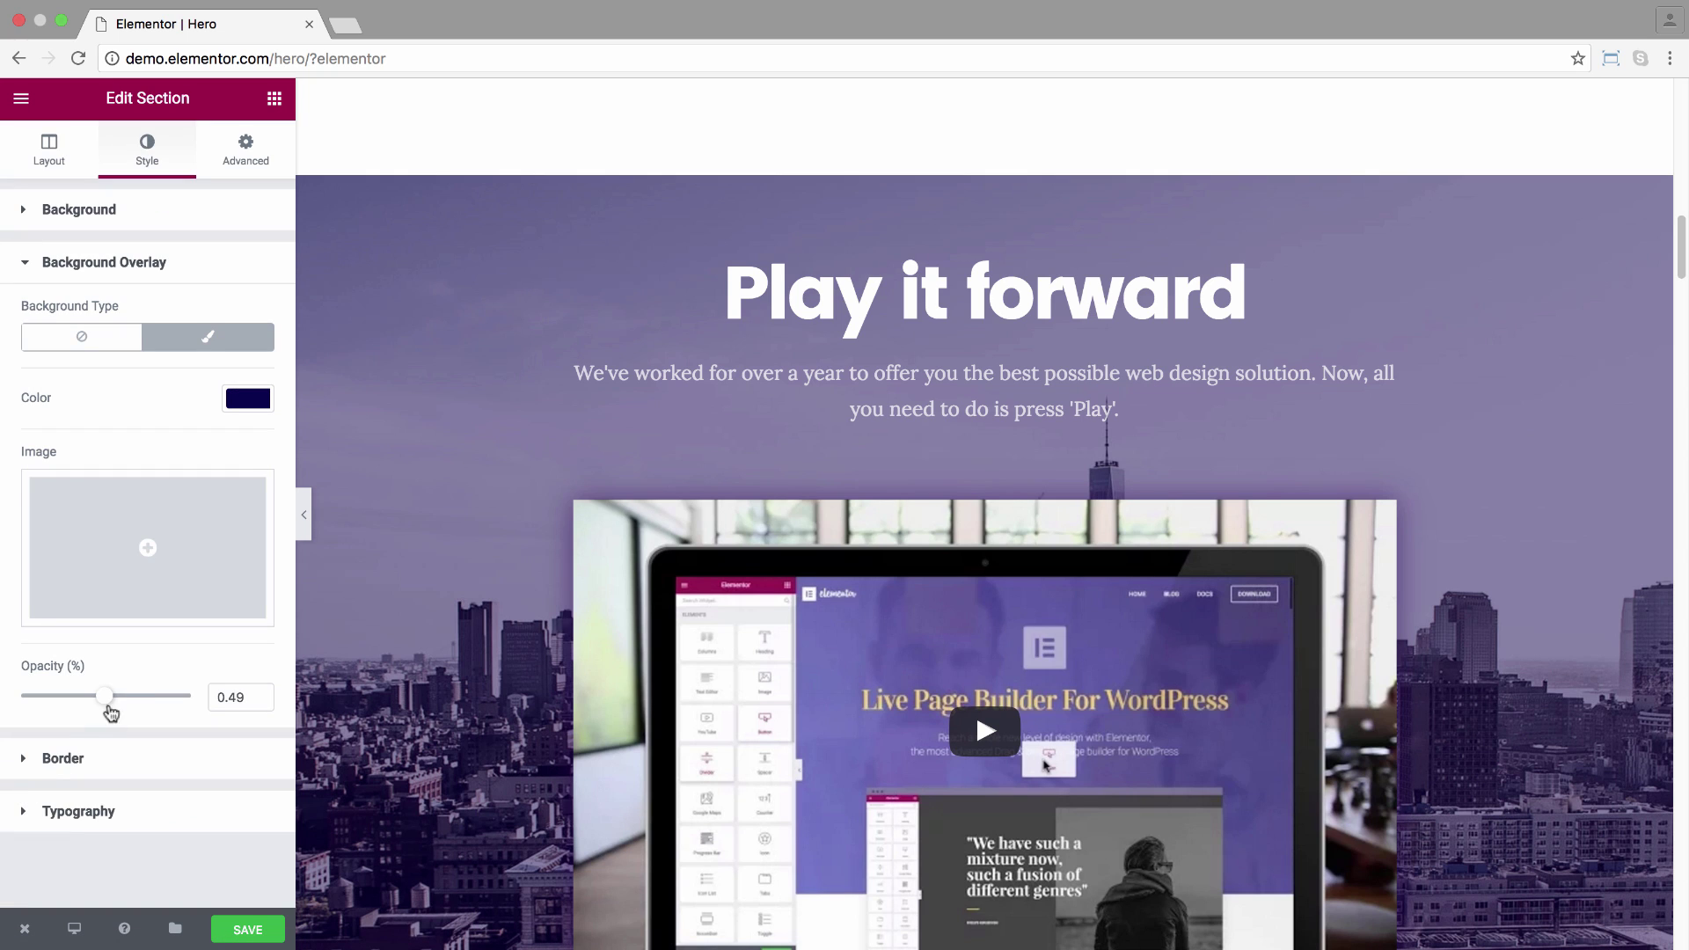
# Change the Play it forward section's background overlay color to green #0f6800.
pyautogui.click(246, 401)
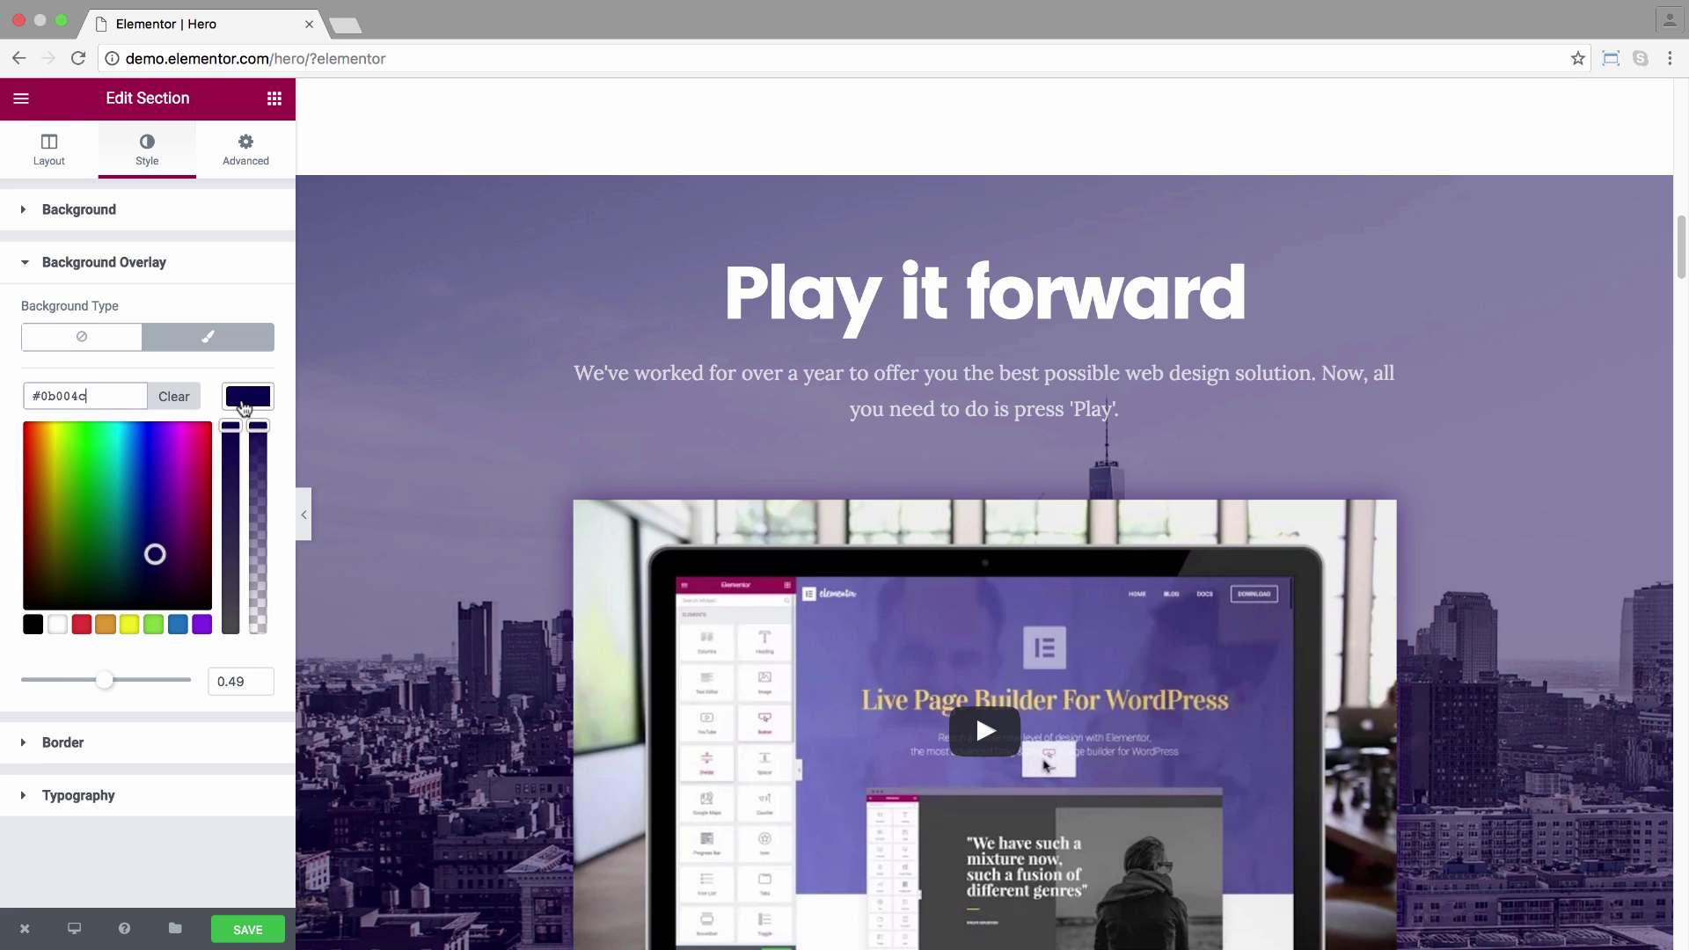
pyautogui.doubleClick(103, 398)
pyautogui.moveTo(156, 553)
pyautogui.mouseDown()
pyautogui.moveTo(174, 535)
pyautogui.moveTo(81, 533)
pyautogui.mouseUp()
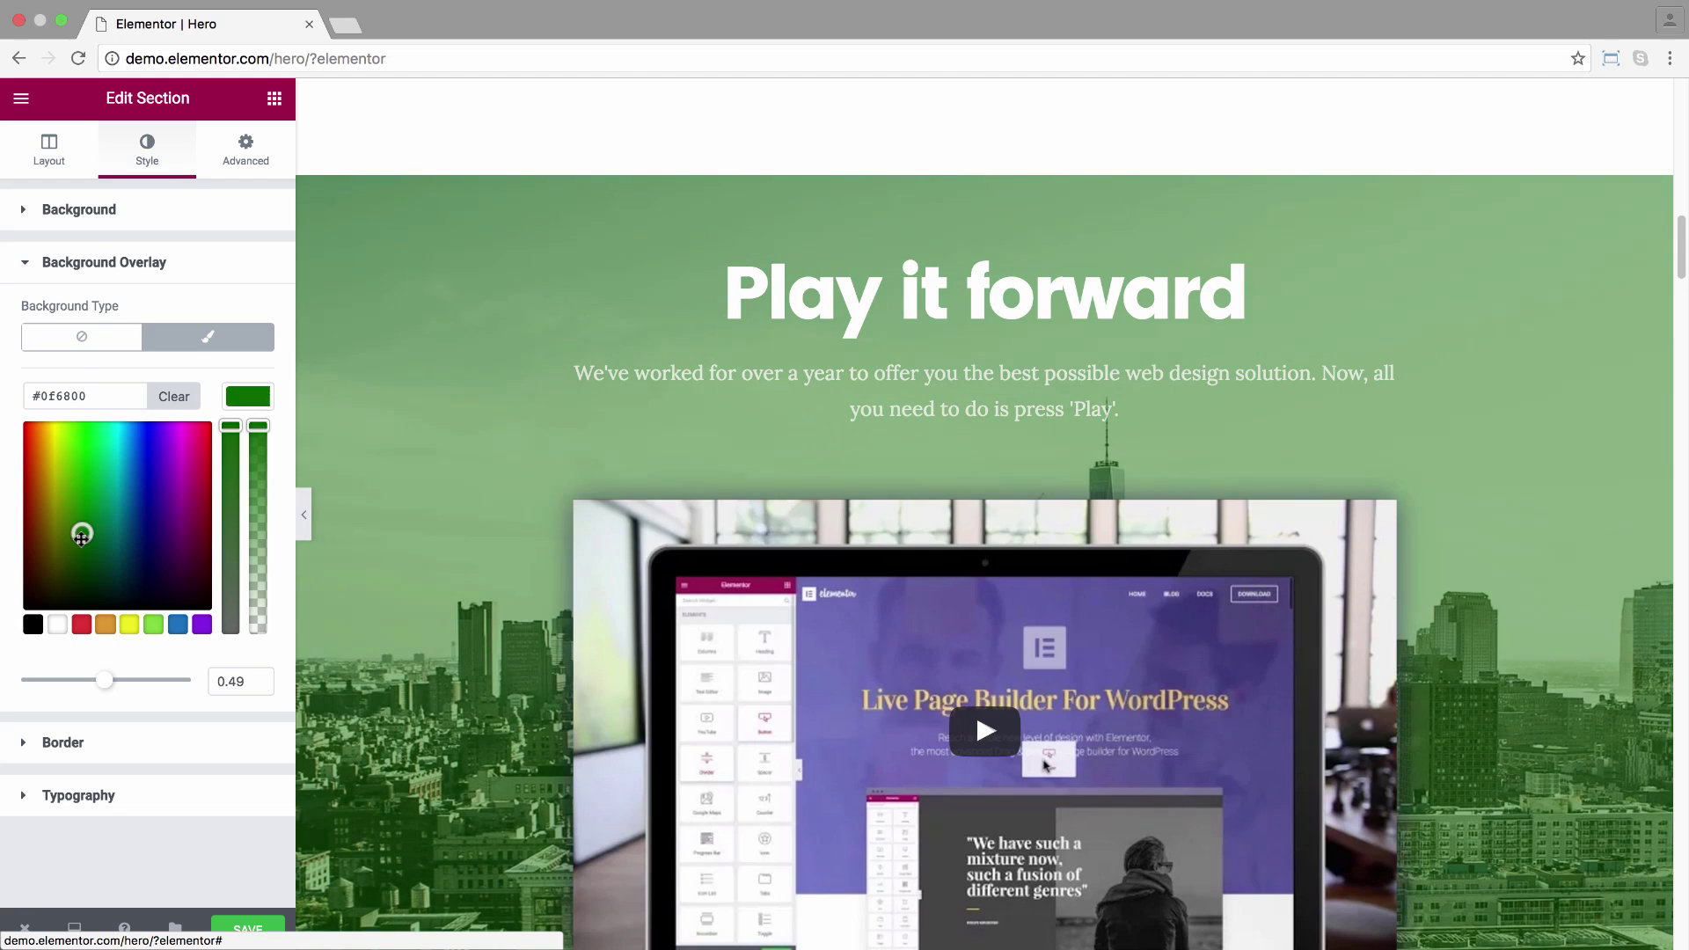
# Set the Play it forward section's background overlay color to #0b004c and close the color picker.
pyautogui.doubleClick(79, 394)
pyautogui.write('#0b004c')
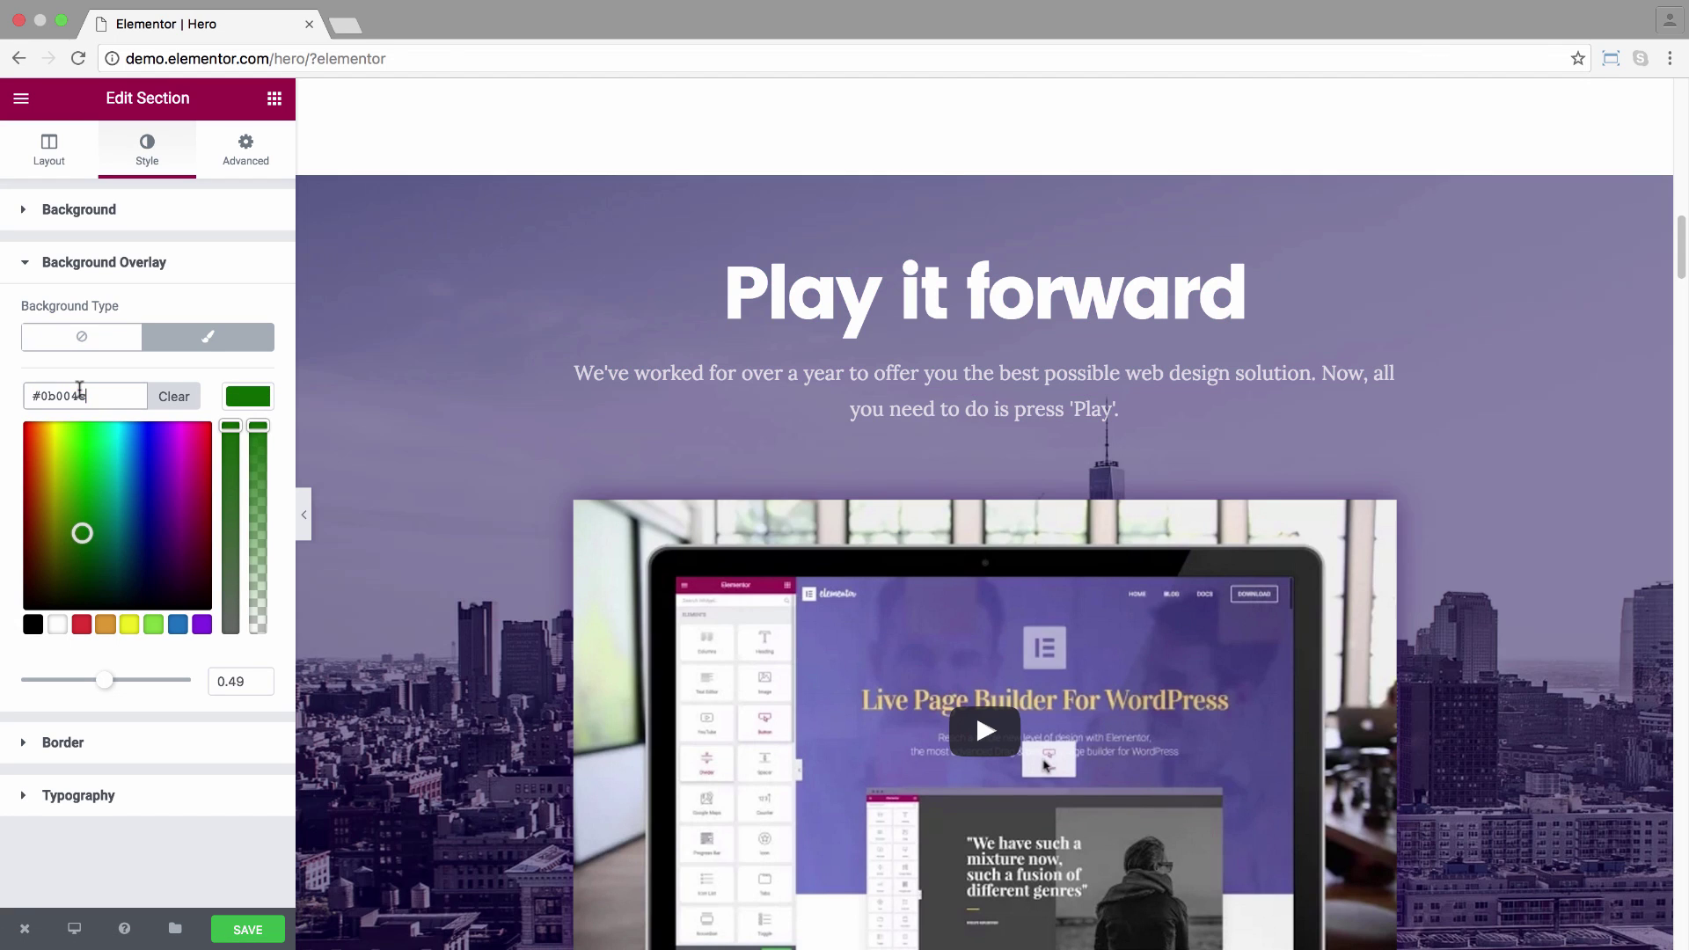
pyautogui.click(250, 401)
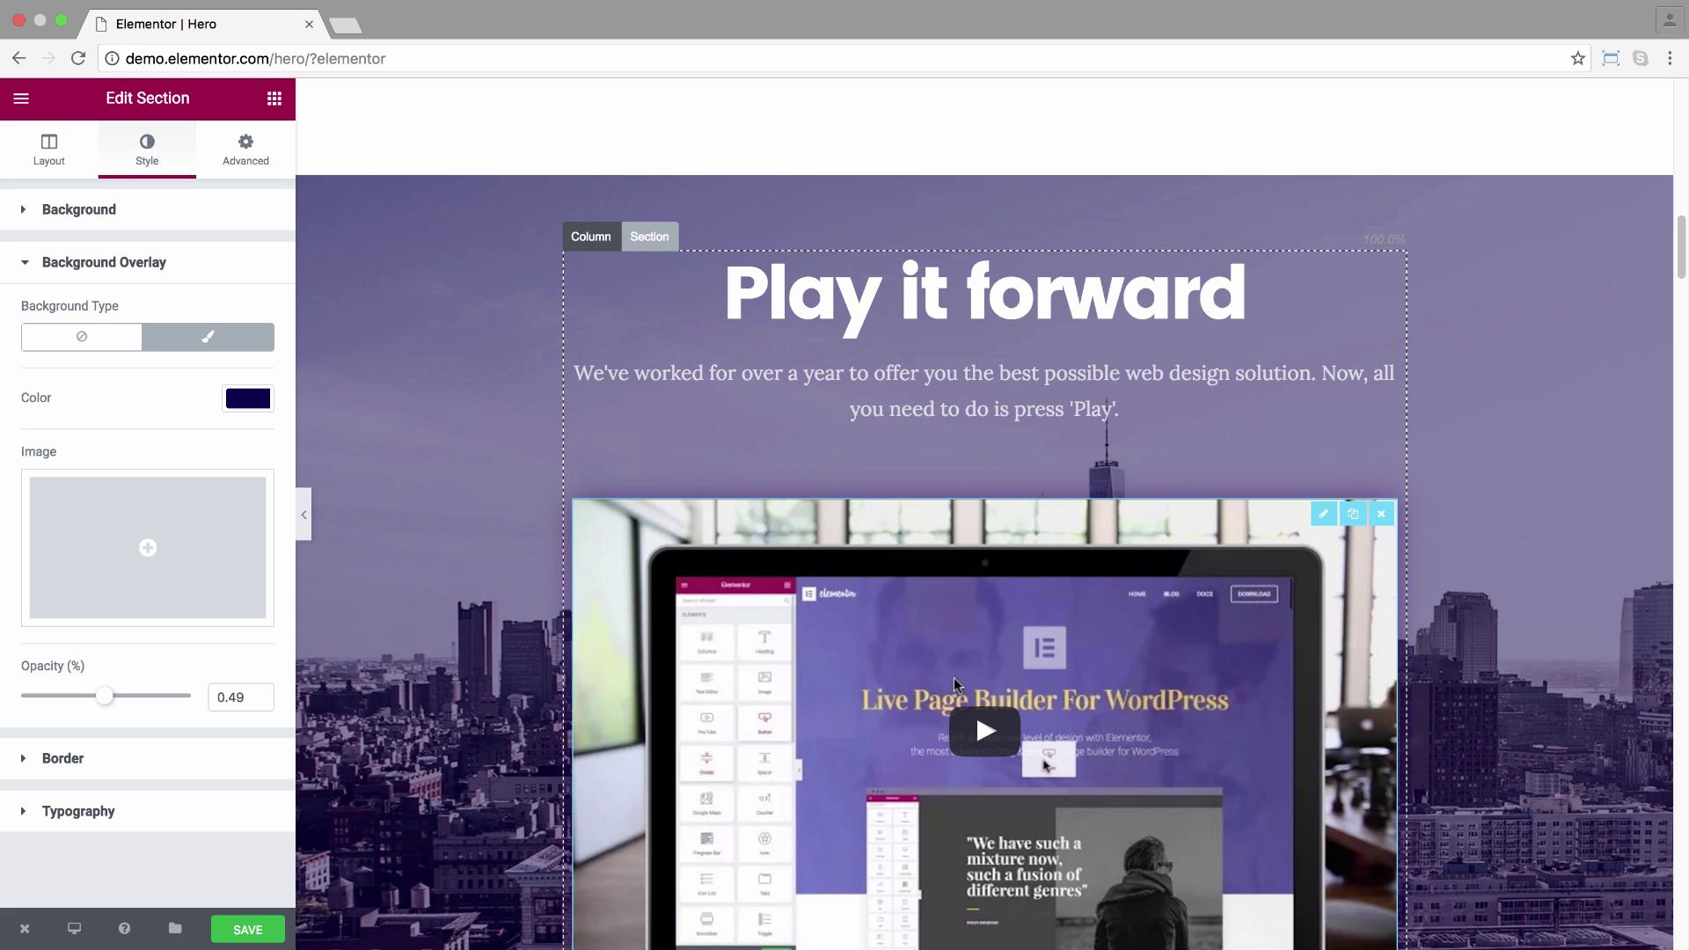
# Open the background style settings of the Revolution section to examine its video background.
pyautogui.click(307, 525)
pyautogui.scroll(-3, 330, 536)
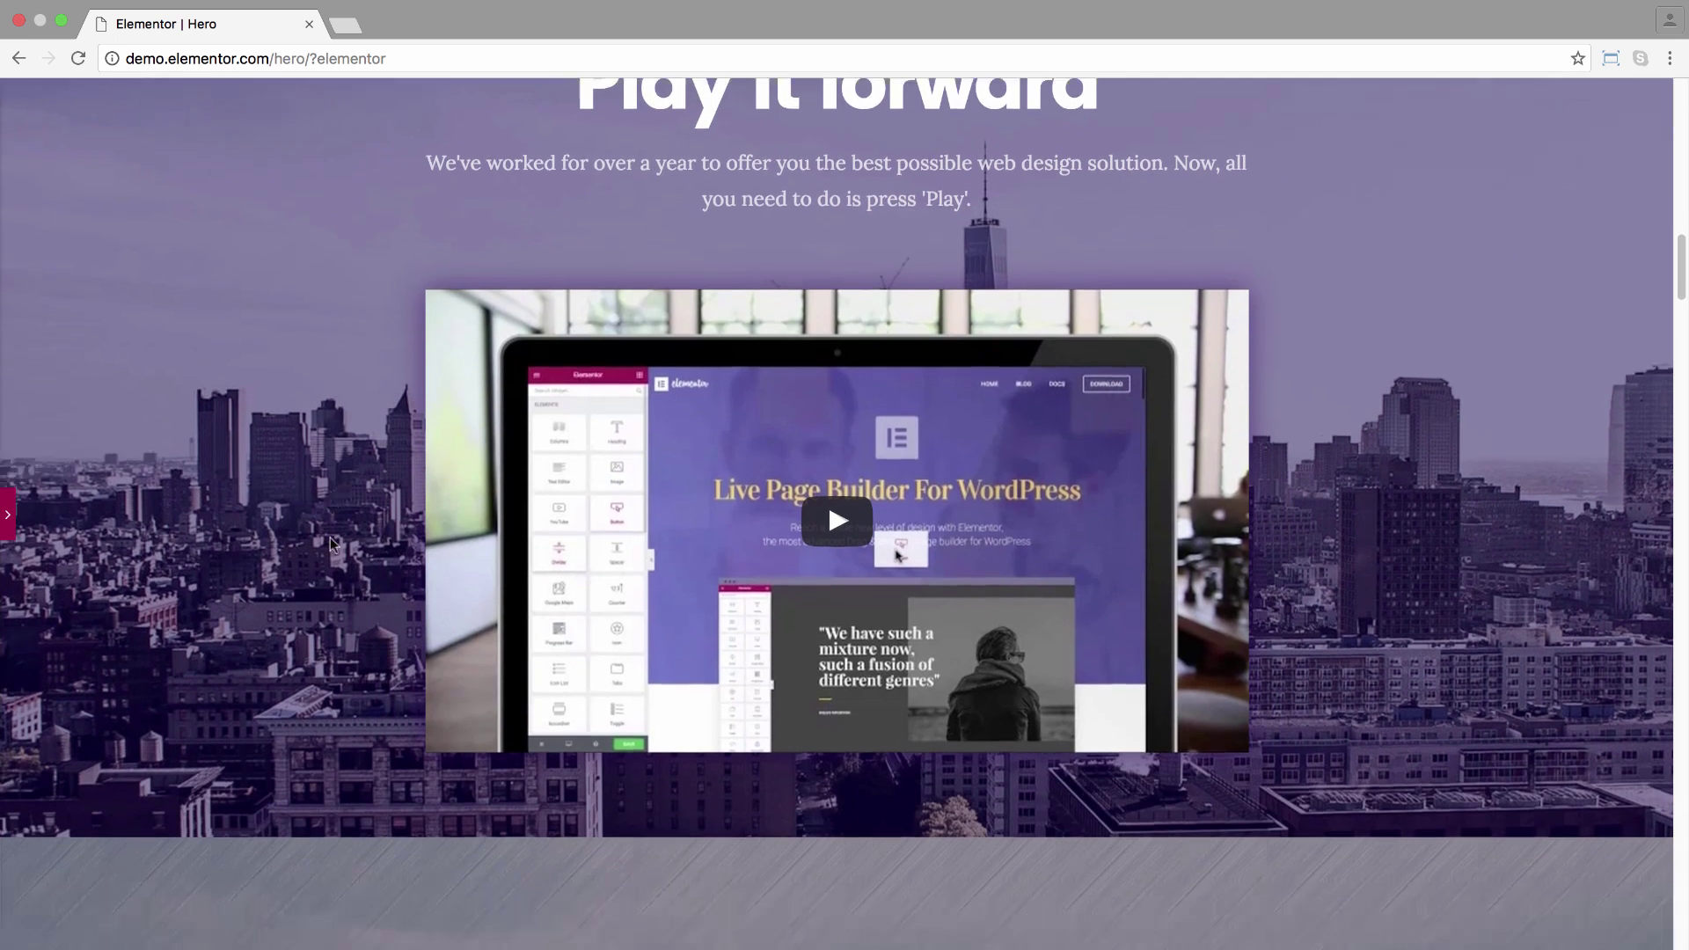
pyautogui.scroll(-5, 330, 536)
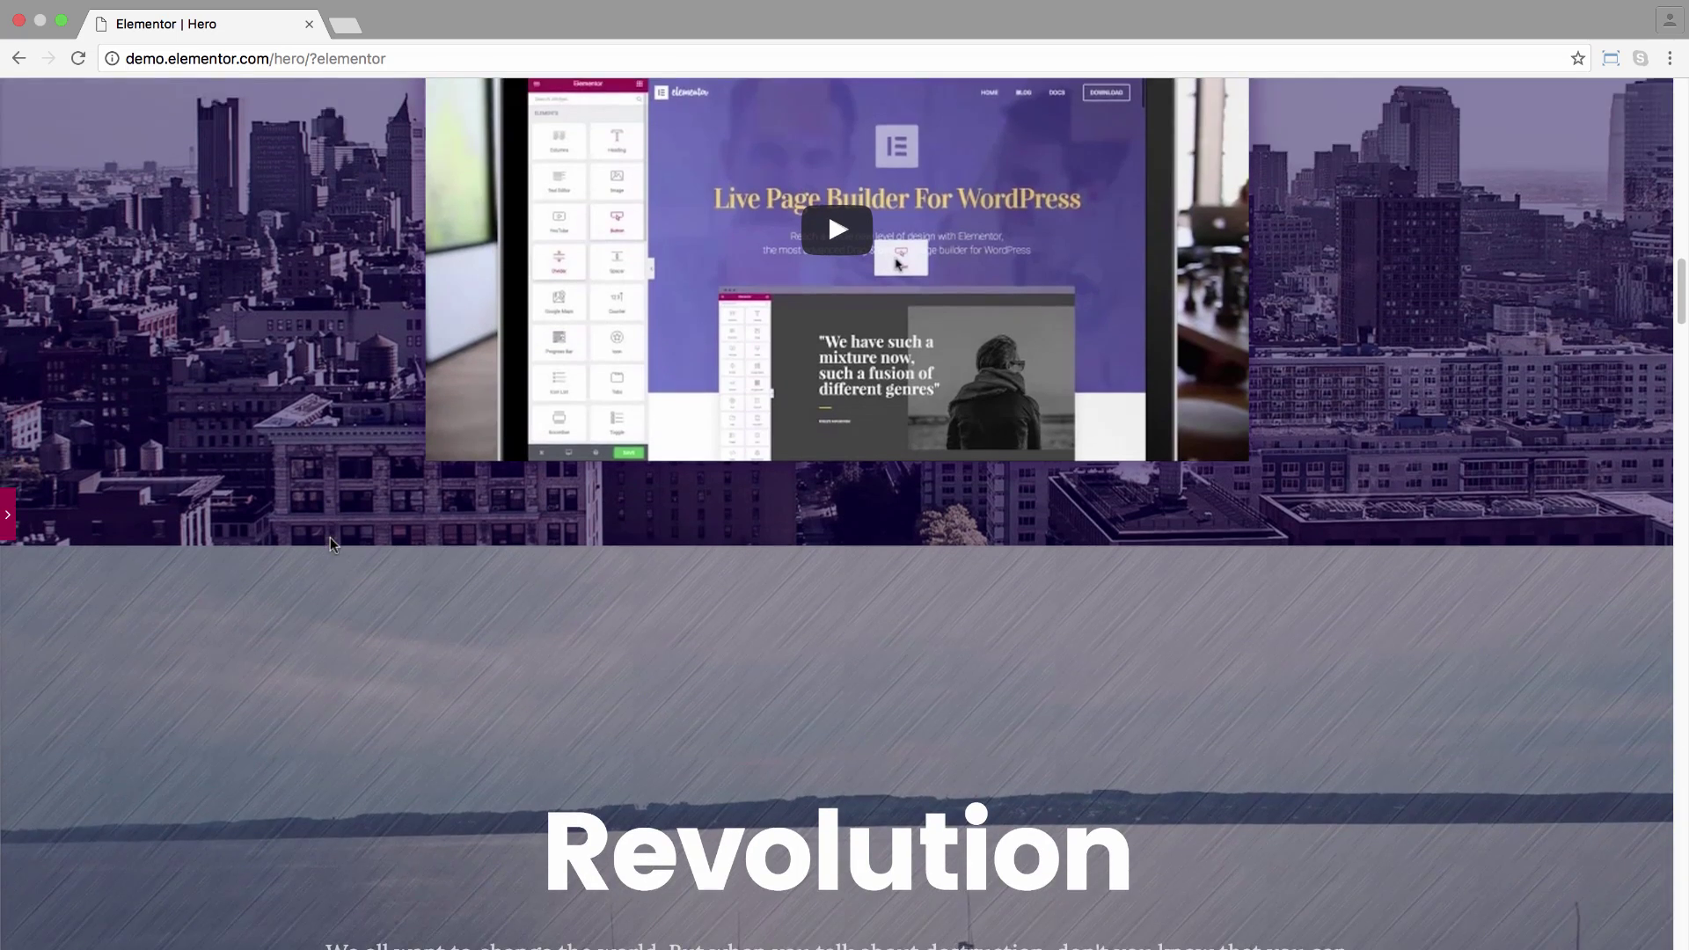
pyautogui.scroll(-3, 331, 542)
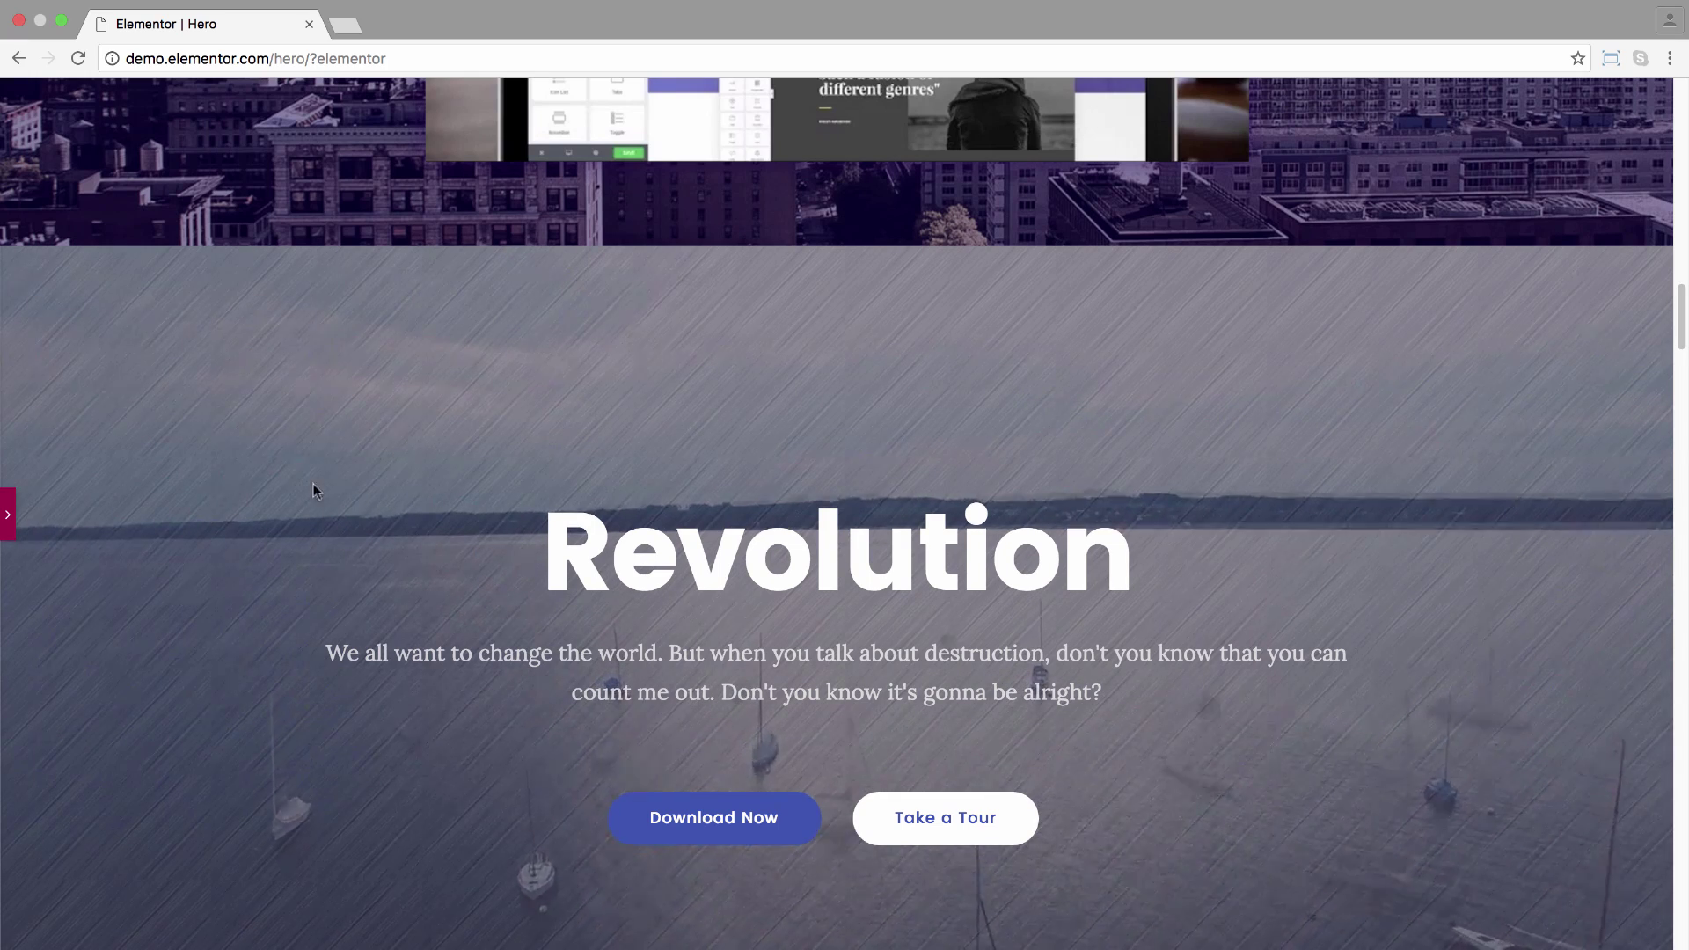
pyautogui.click(7, 517)
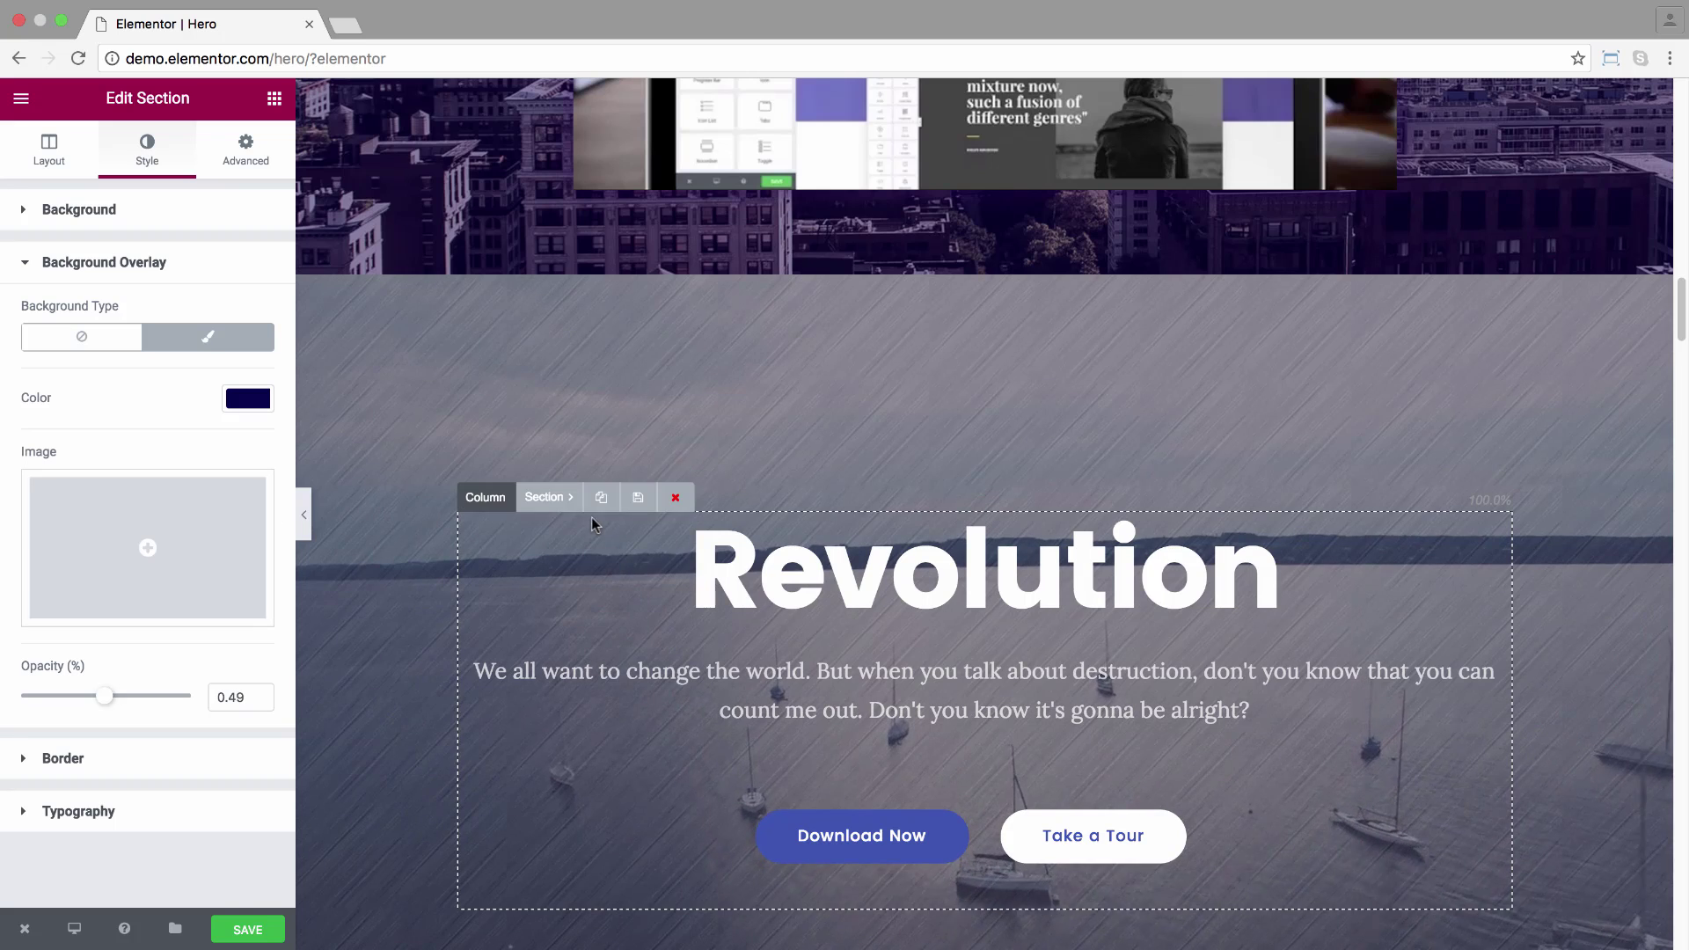
pyautogui.click(545, 497)
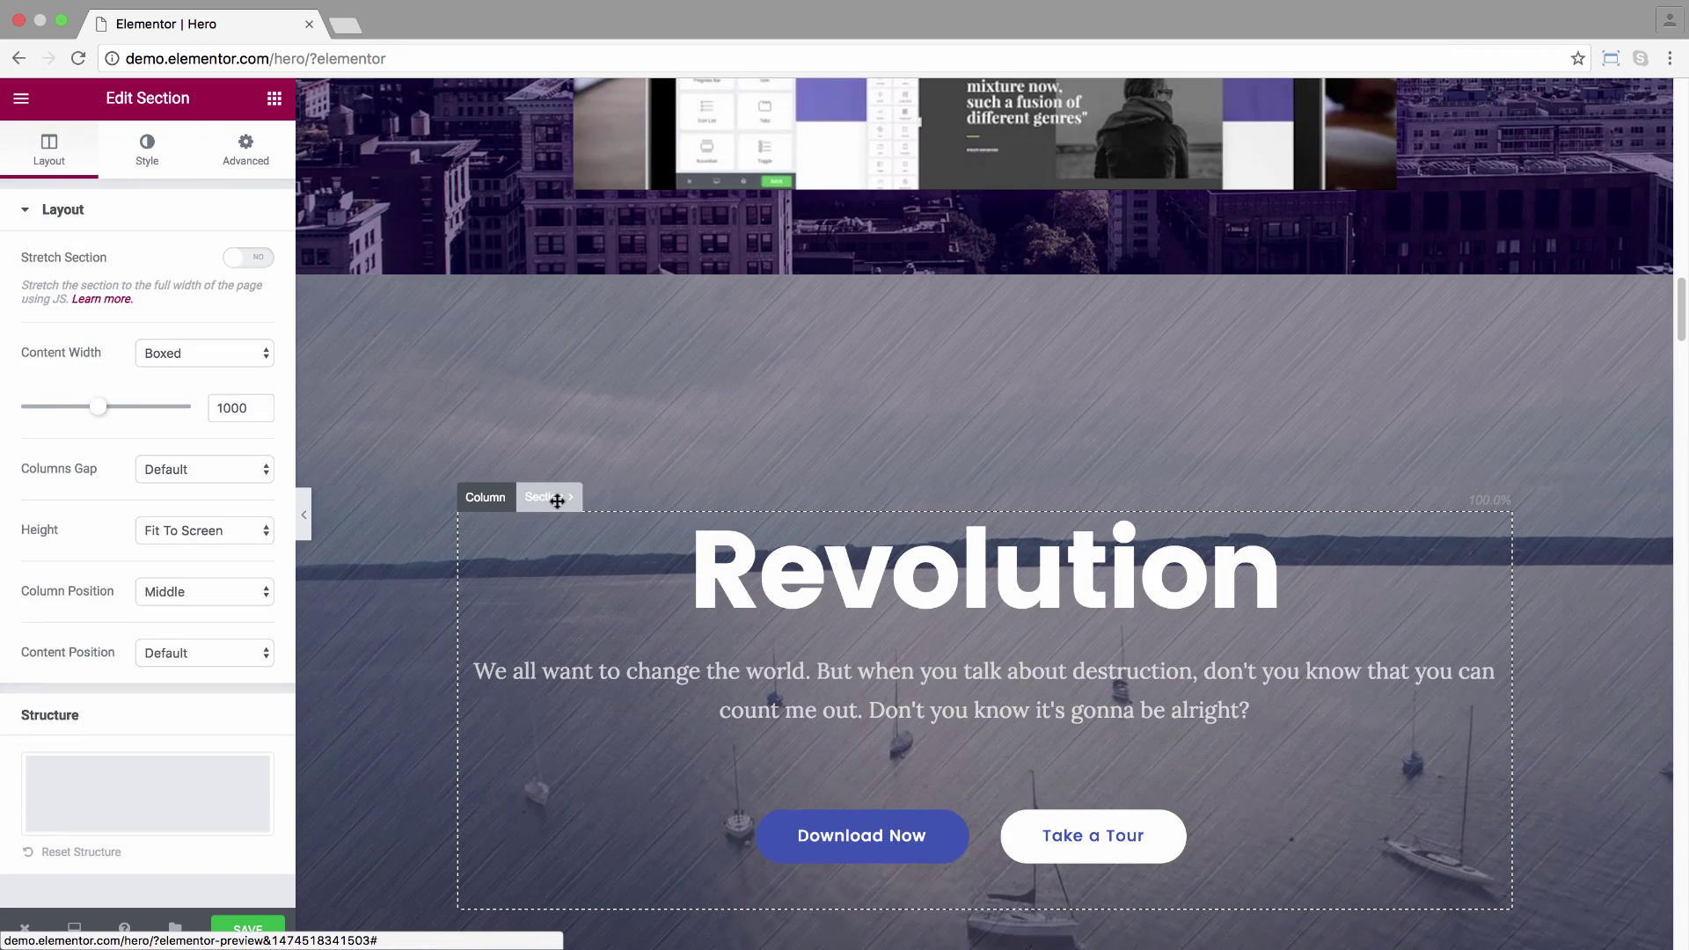
pyautogui.click(145, 152)
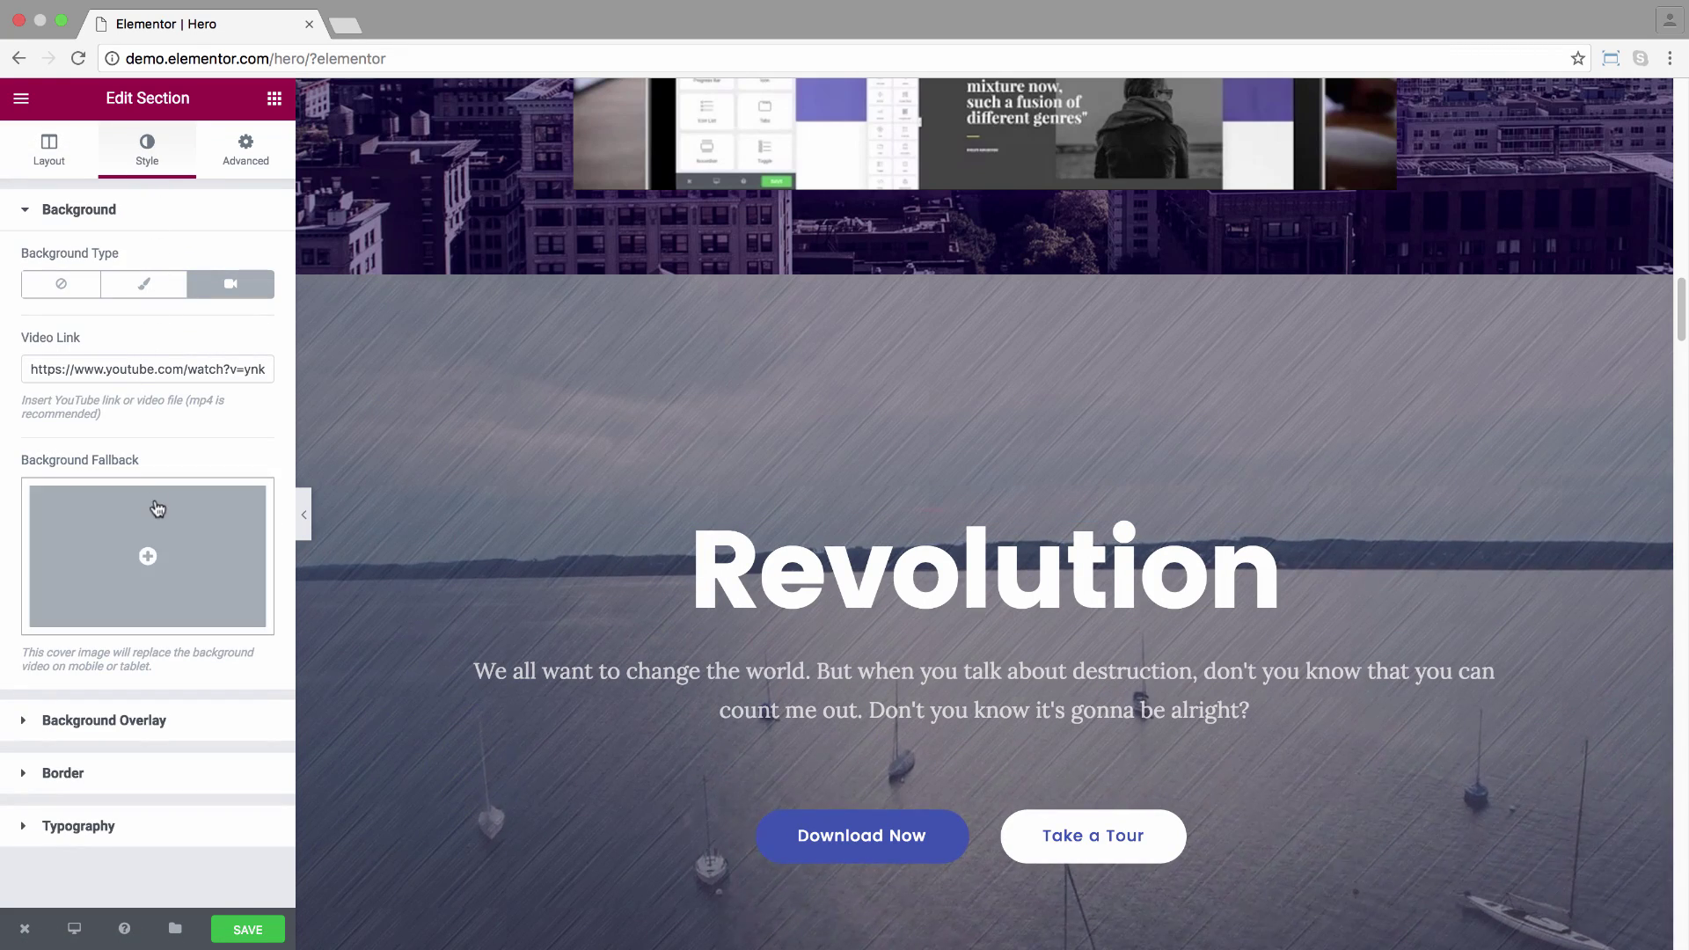
# Replace the Revolution section's background overlay image with the climpek.png pattern from the media library.
pyautogui.click(132, 721)
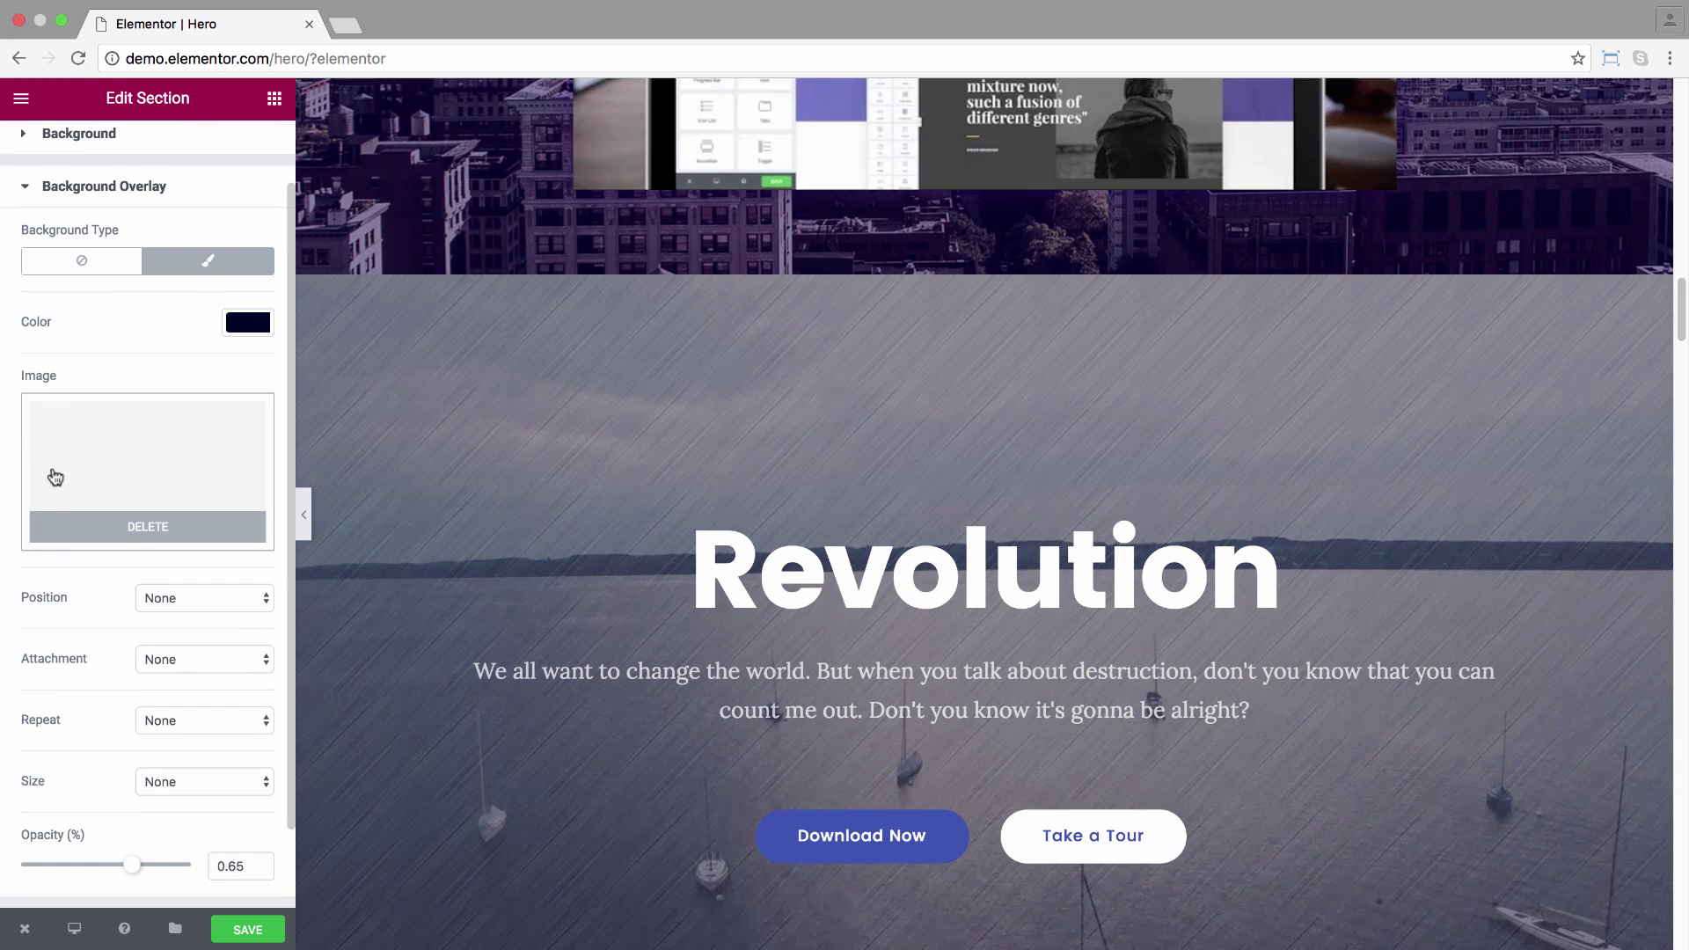
pyautogui.click(63, 472)
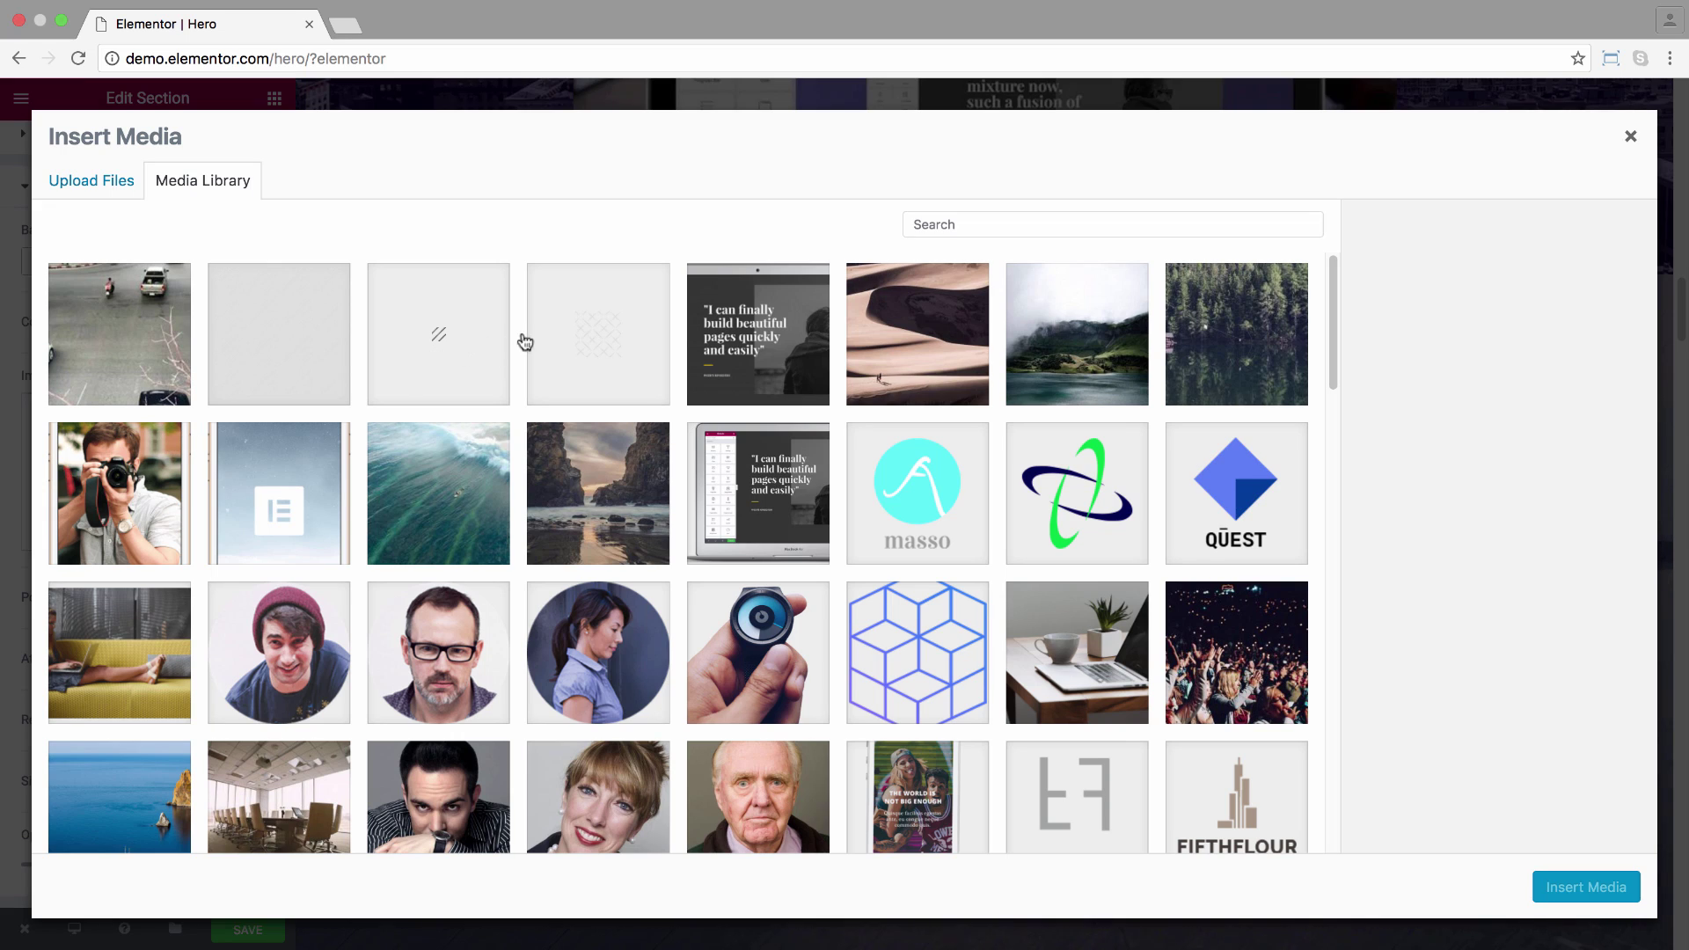
pyautogui.click(554, 340)
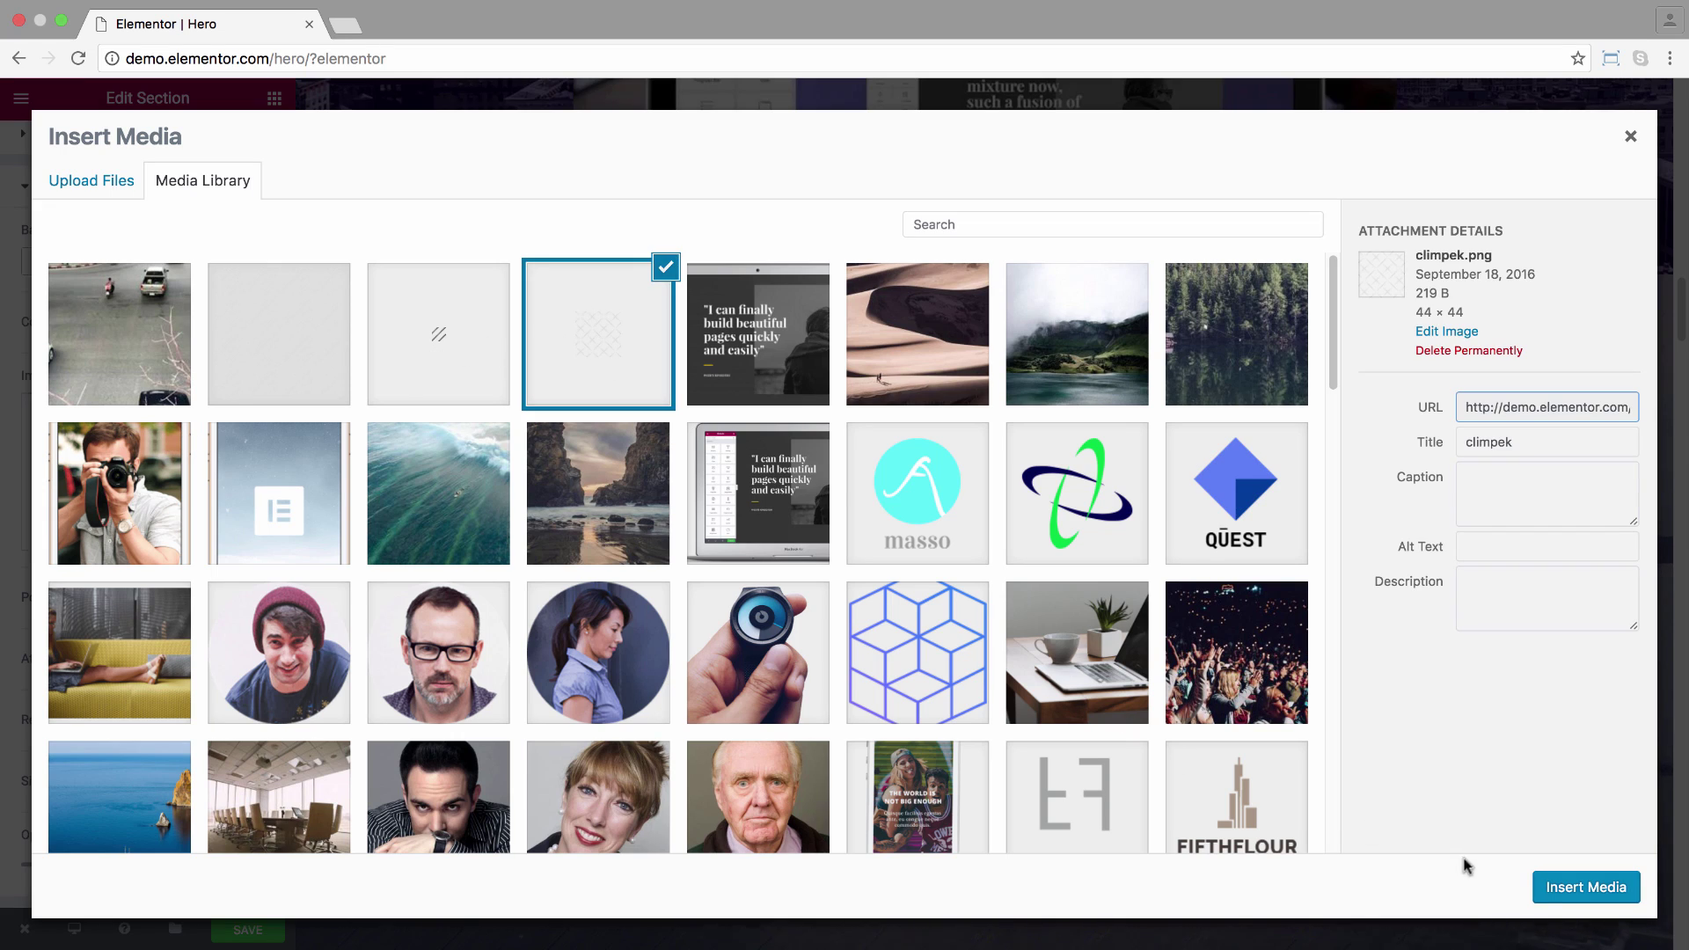
pyautogui.click(1553, 888)
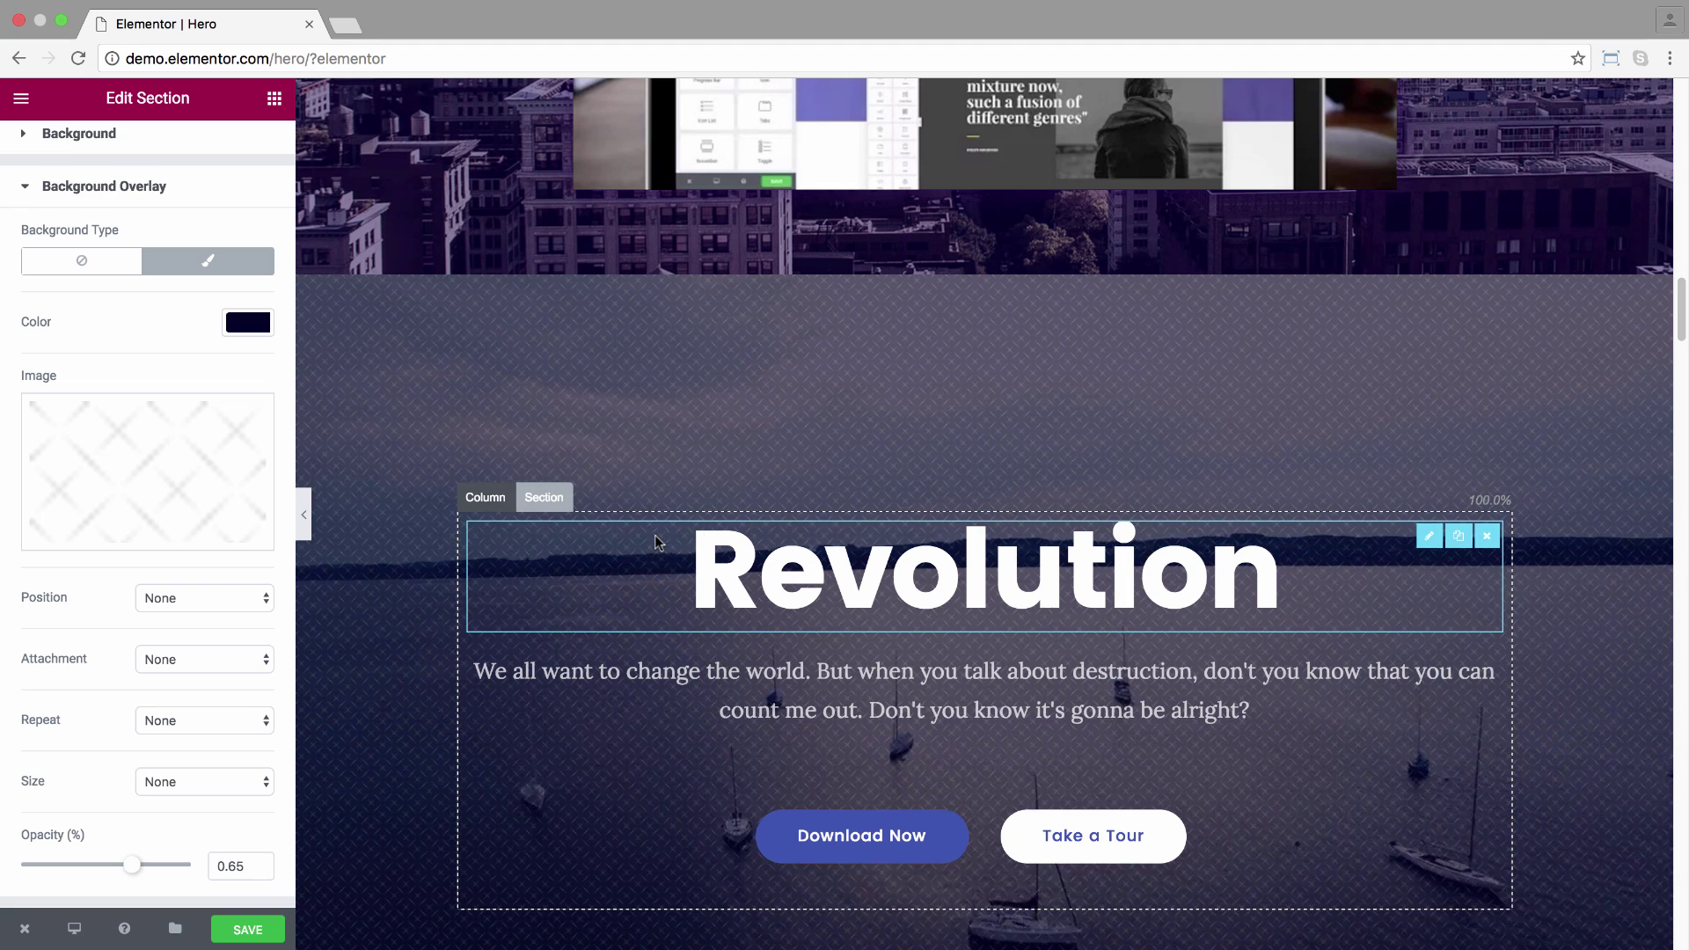
# Set the Revolution section's background overlay image to the fine diagonal-line texture, second in the media library.
pyautogui.click(215, 479)
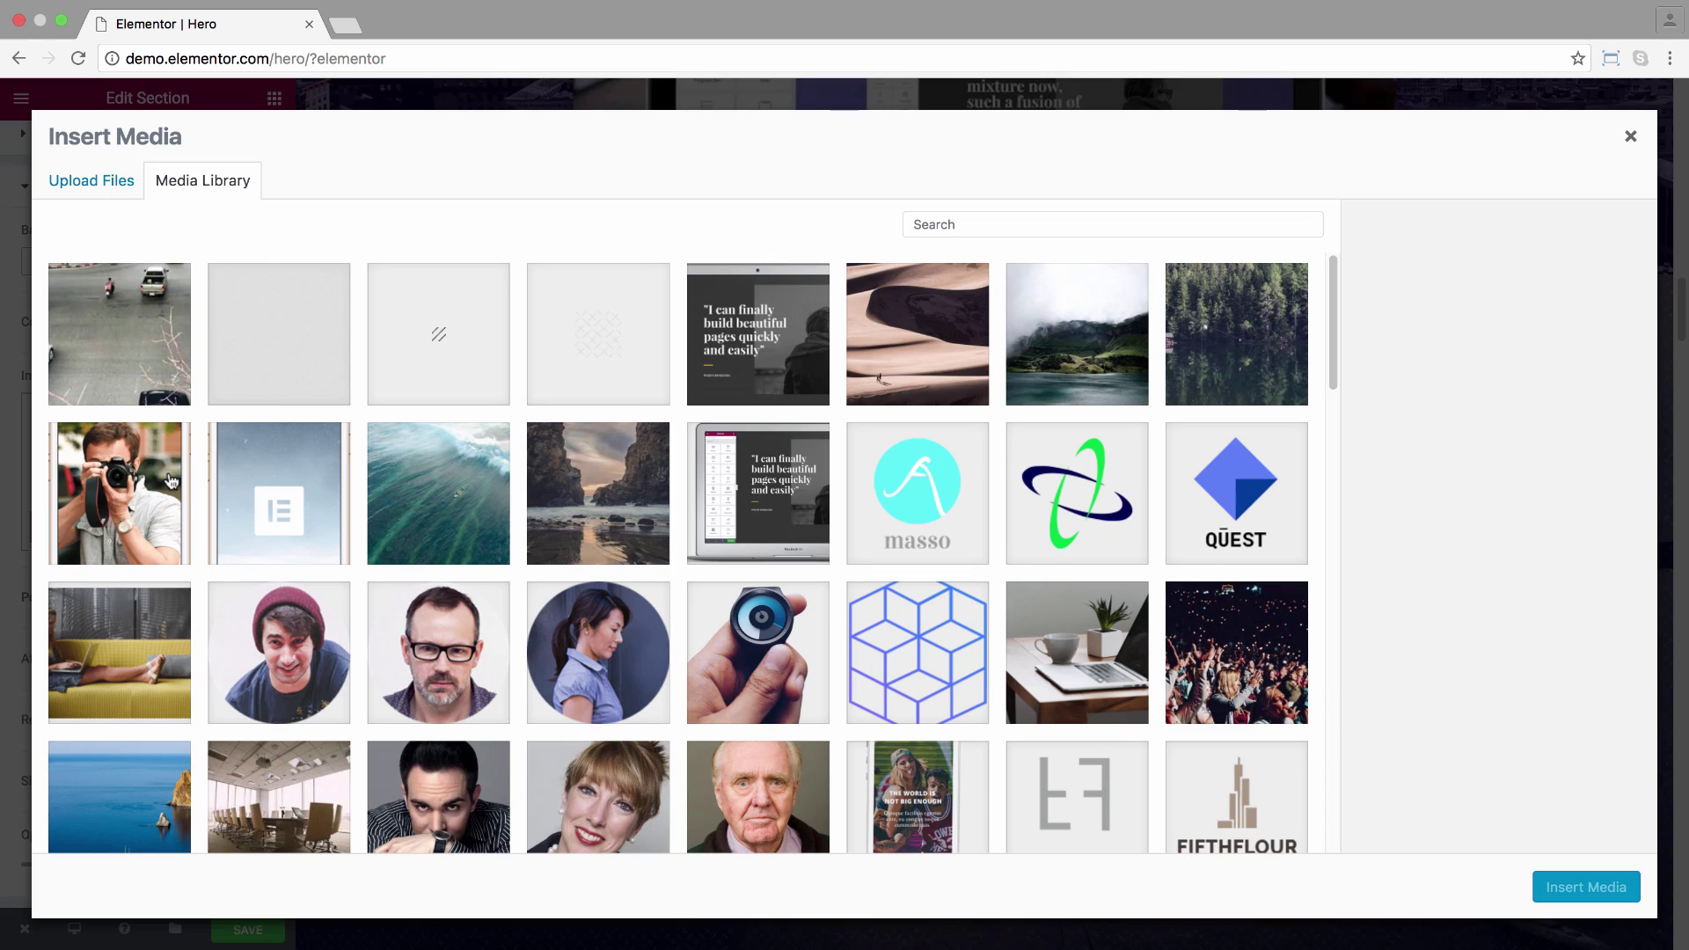
pyautogui.click(282, 371)
pyautogui.click(1586, 887)
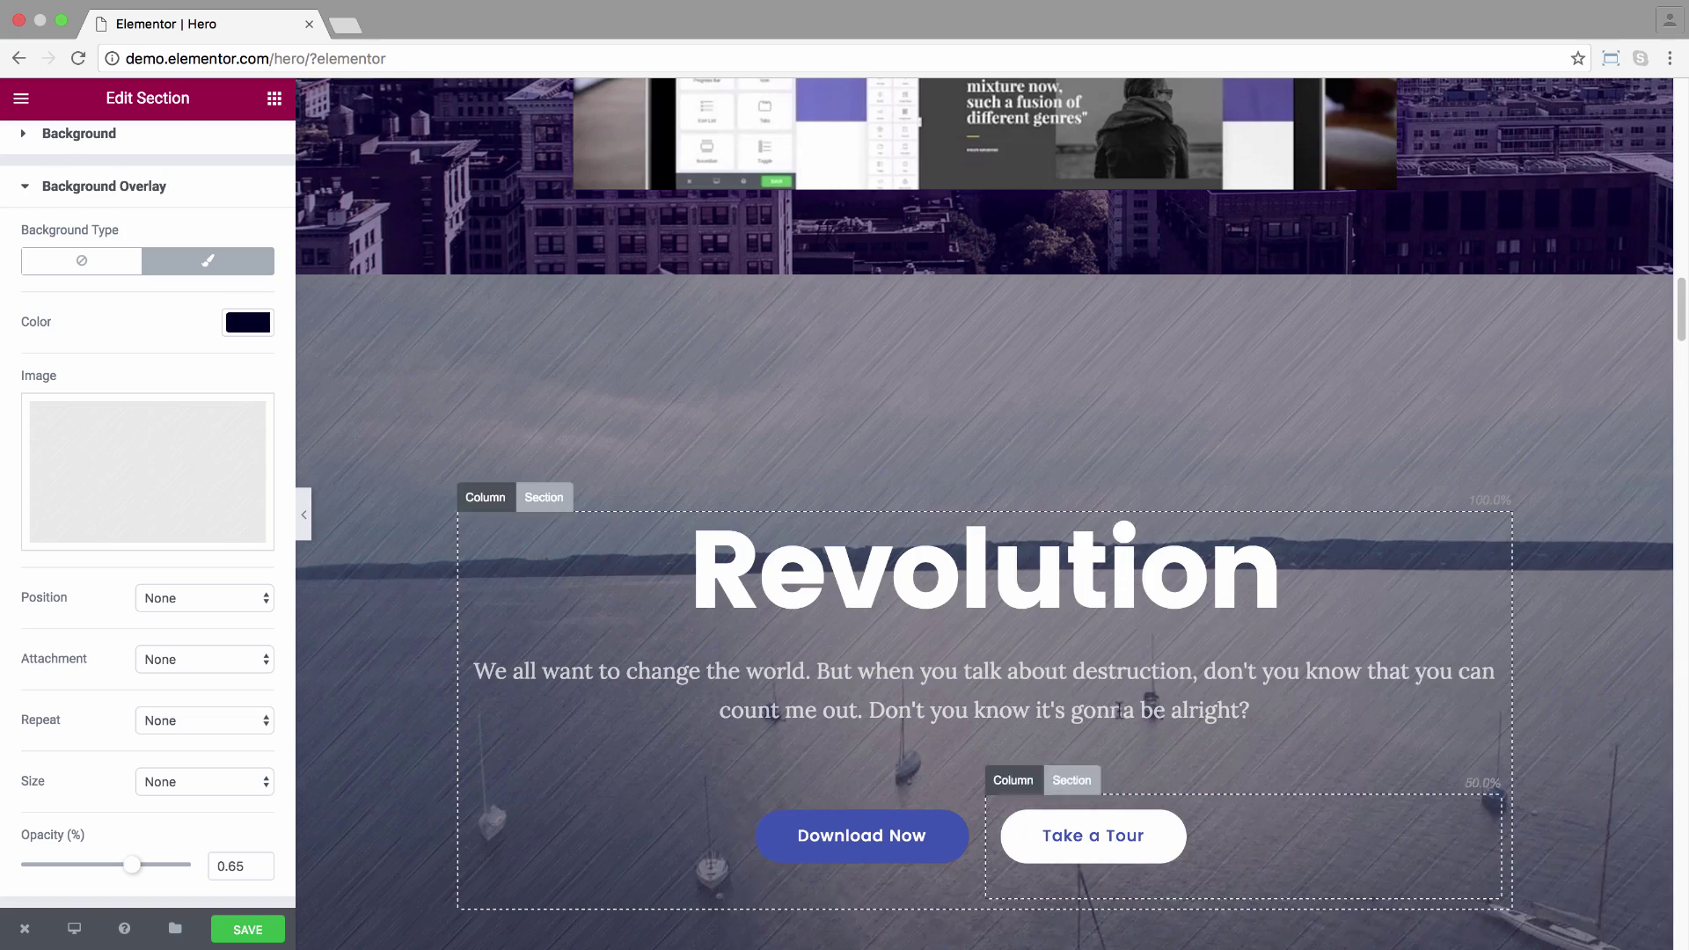
# Hide the editor panel and preview the page from the Revolution section down to the Good Portfolio section.
pyautogui.click(303, 518)
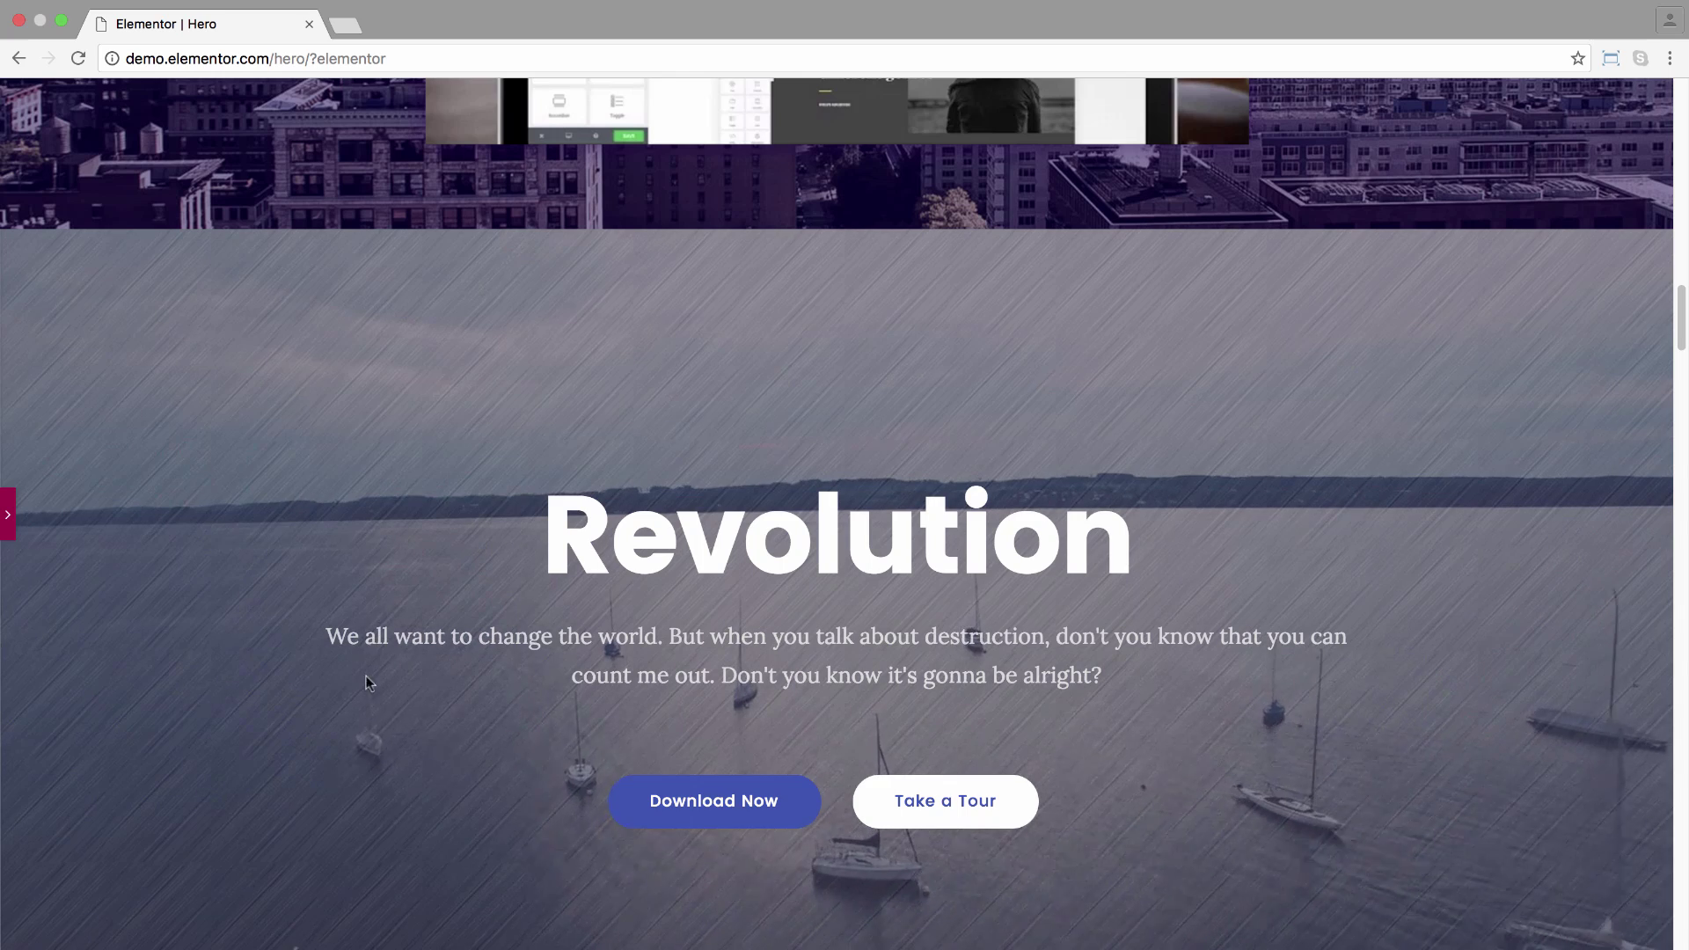
pyautogui.scroll(-3, 468, 683)
pyautogui.scroll(-10, 468, 682)
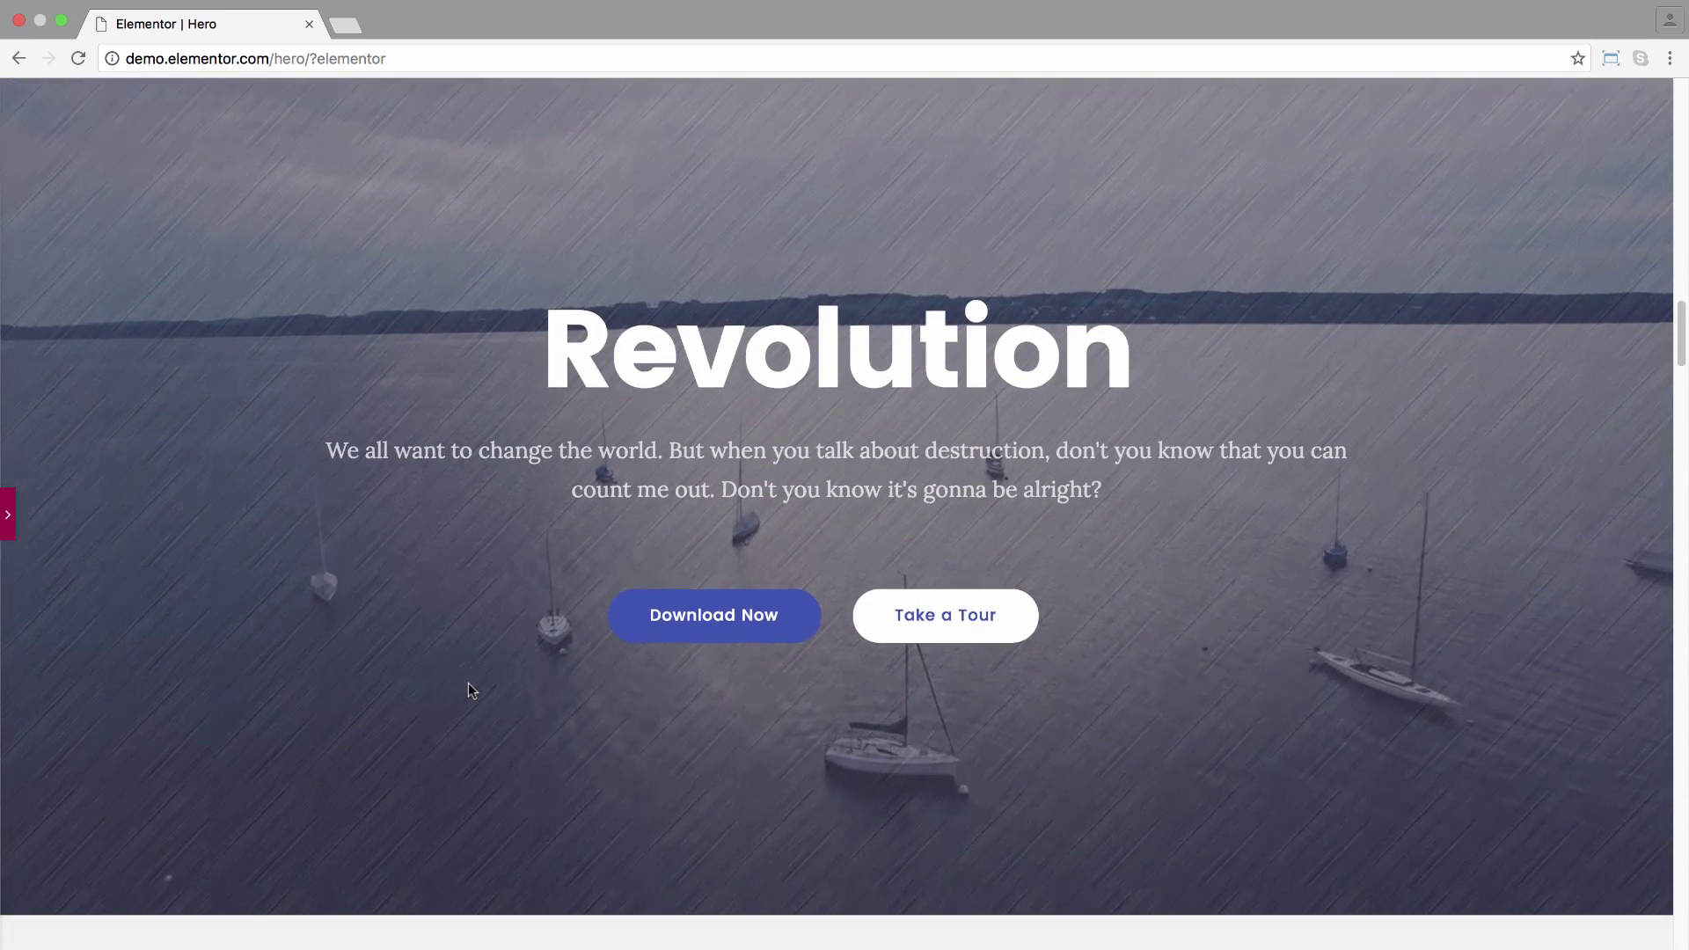
pyautogui.scroll(-5, 468, 682)
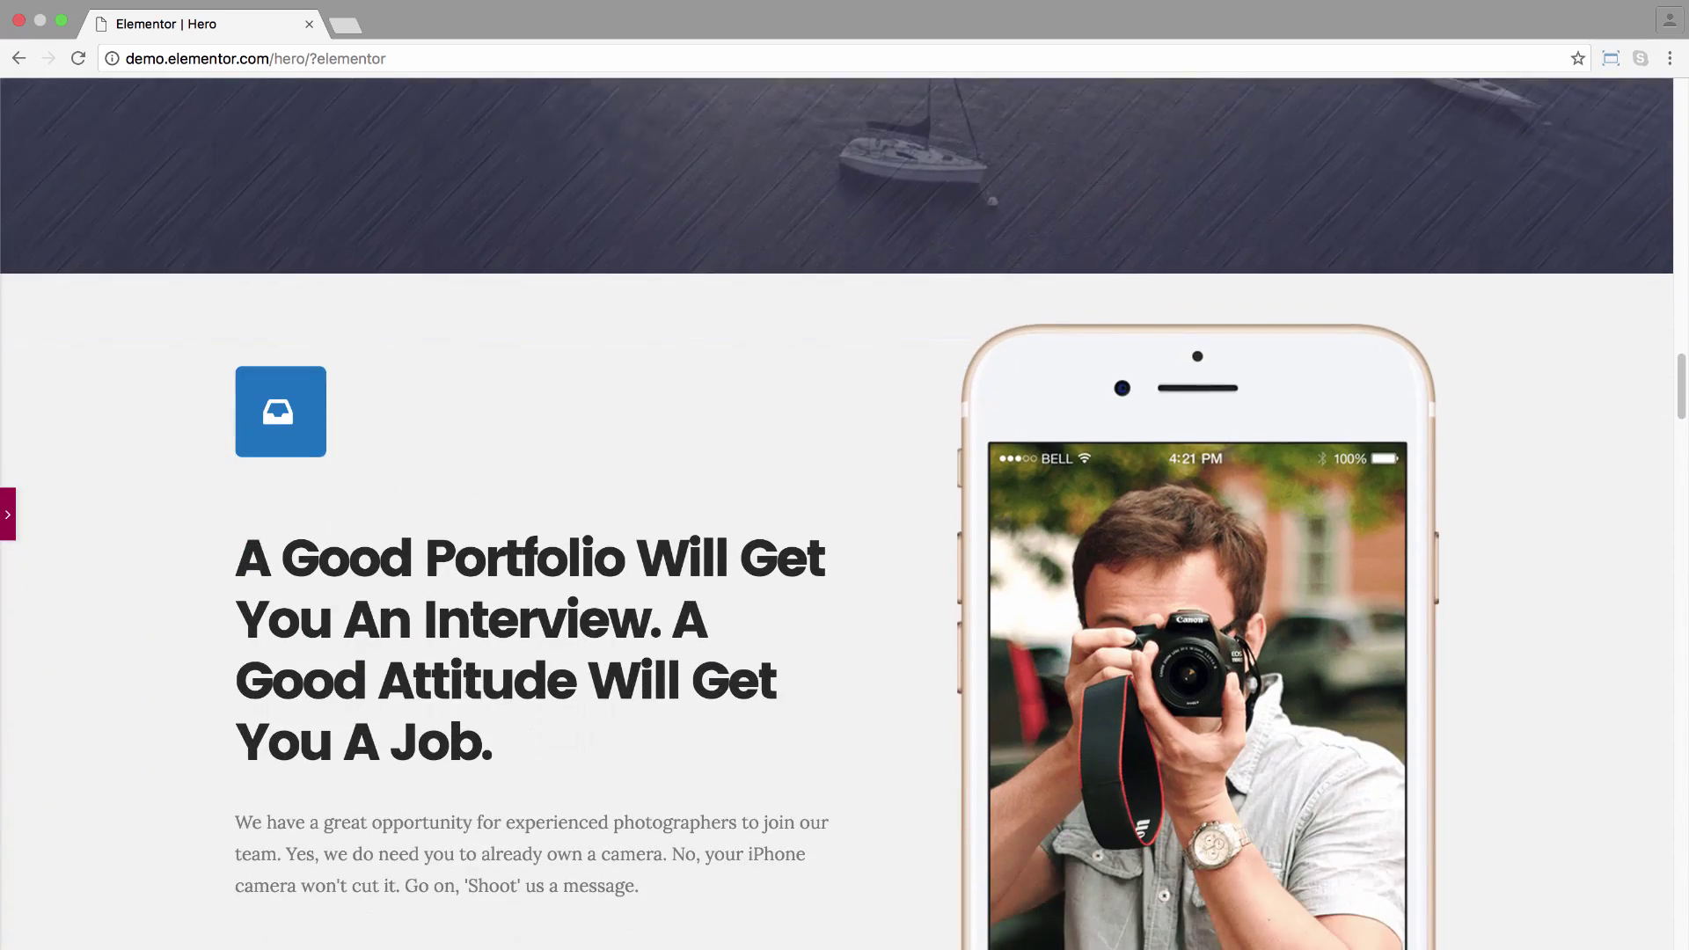
pyautogui.scroll(-3, 468, 683)
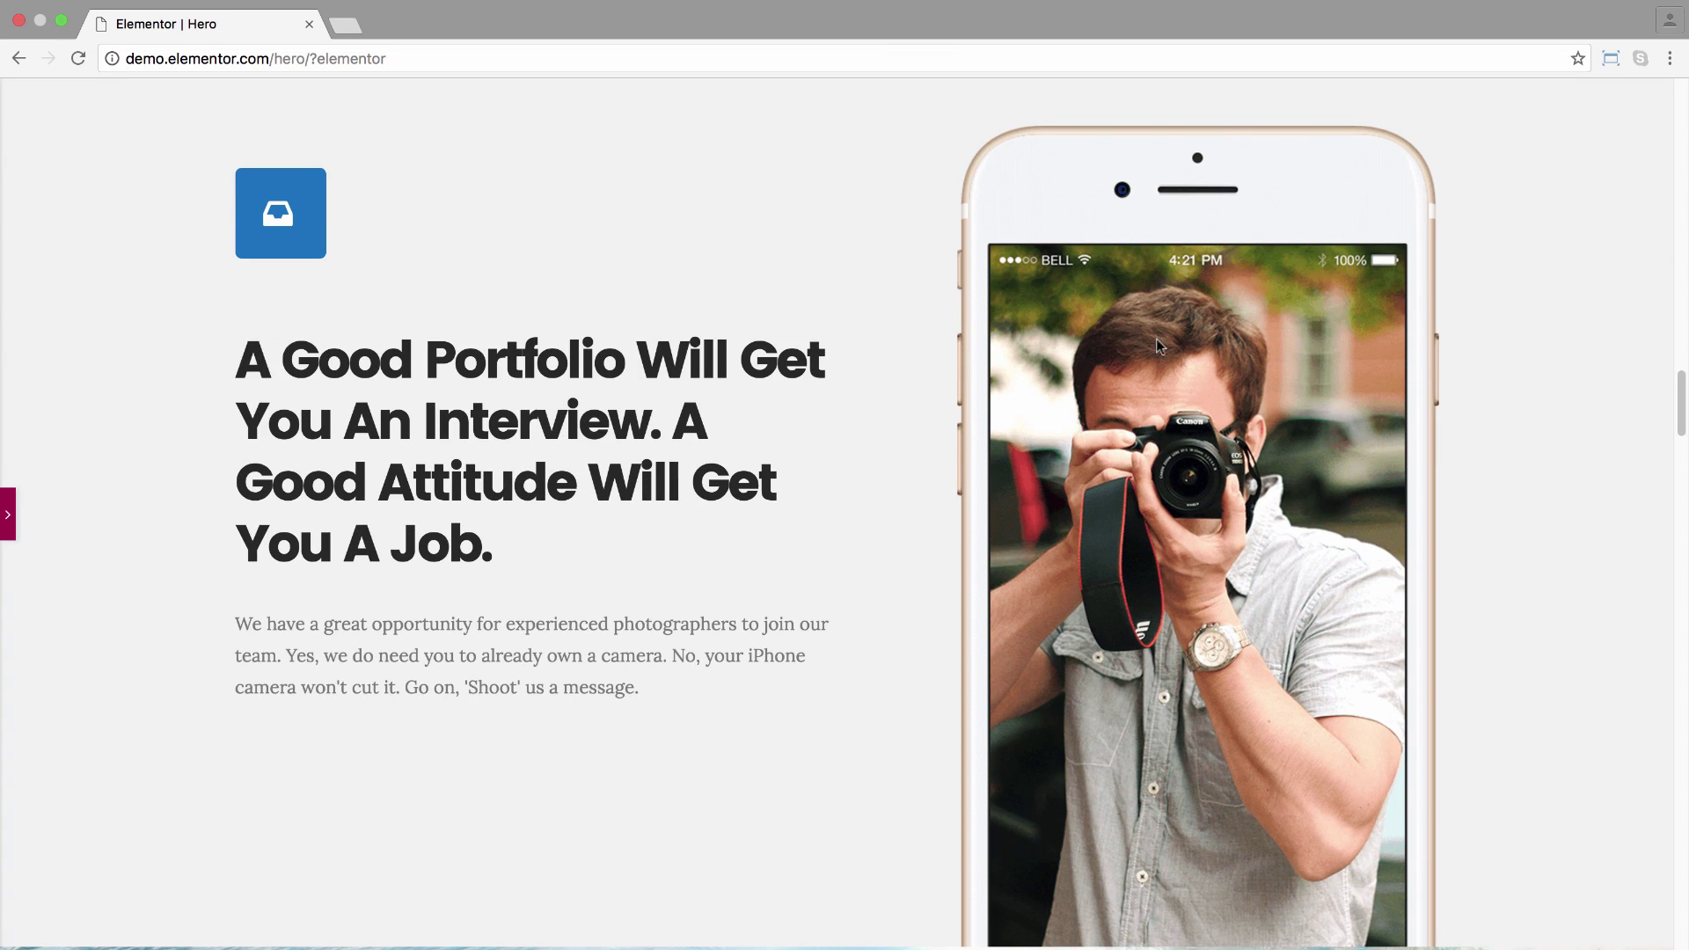
pyautogui.scroll(-1, 1293, 380)
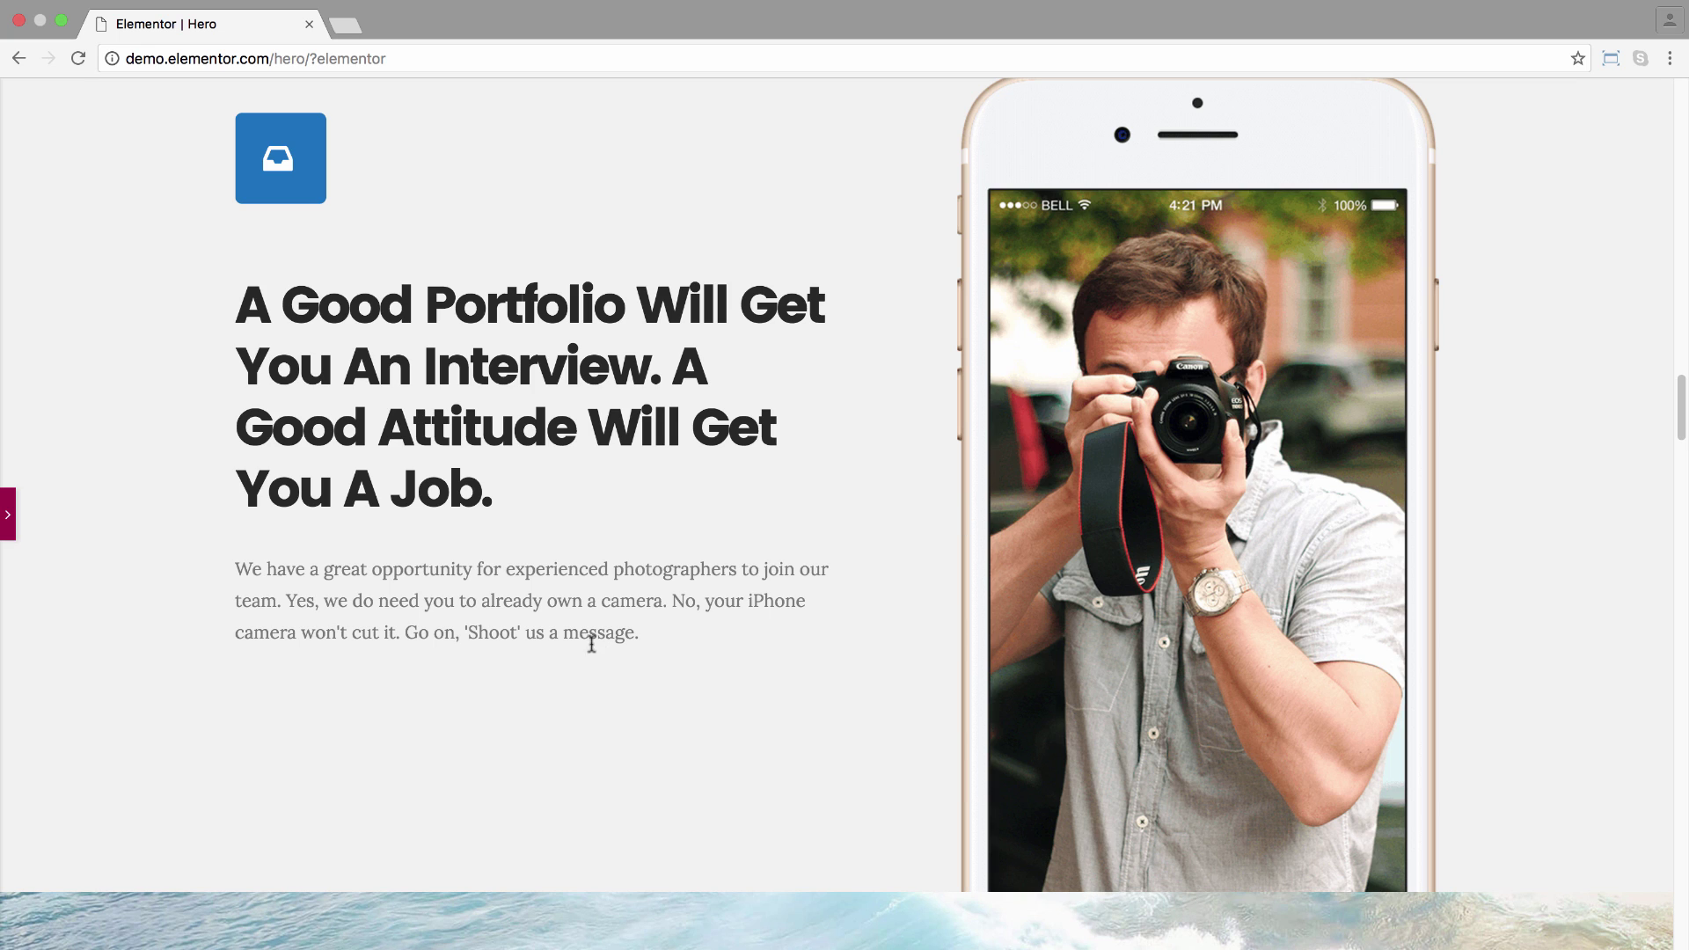
# Open the layout settings of the Good Portfolio section and set its columns gap to Extended.
pyautogui.click(8, 526)
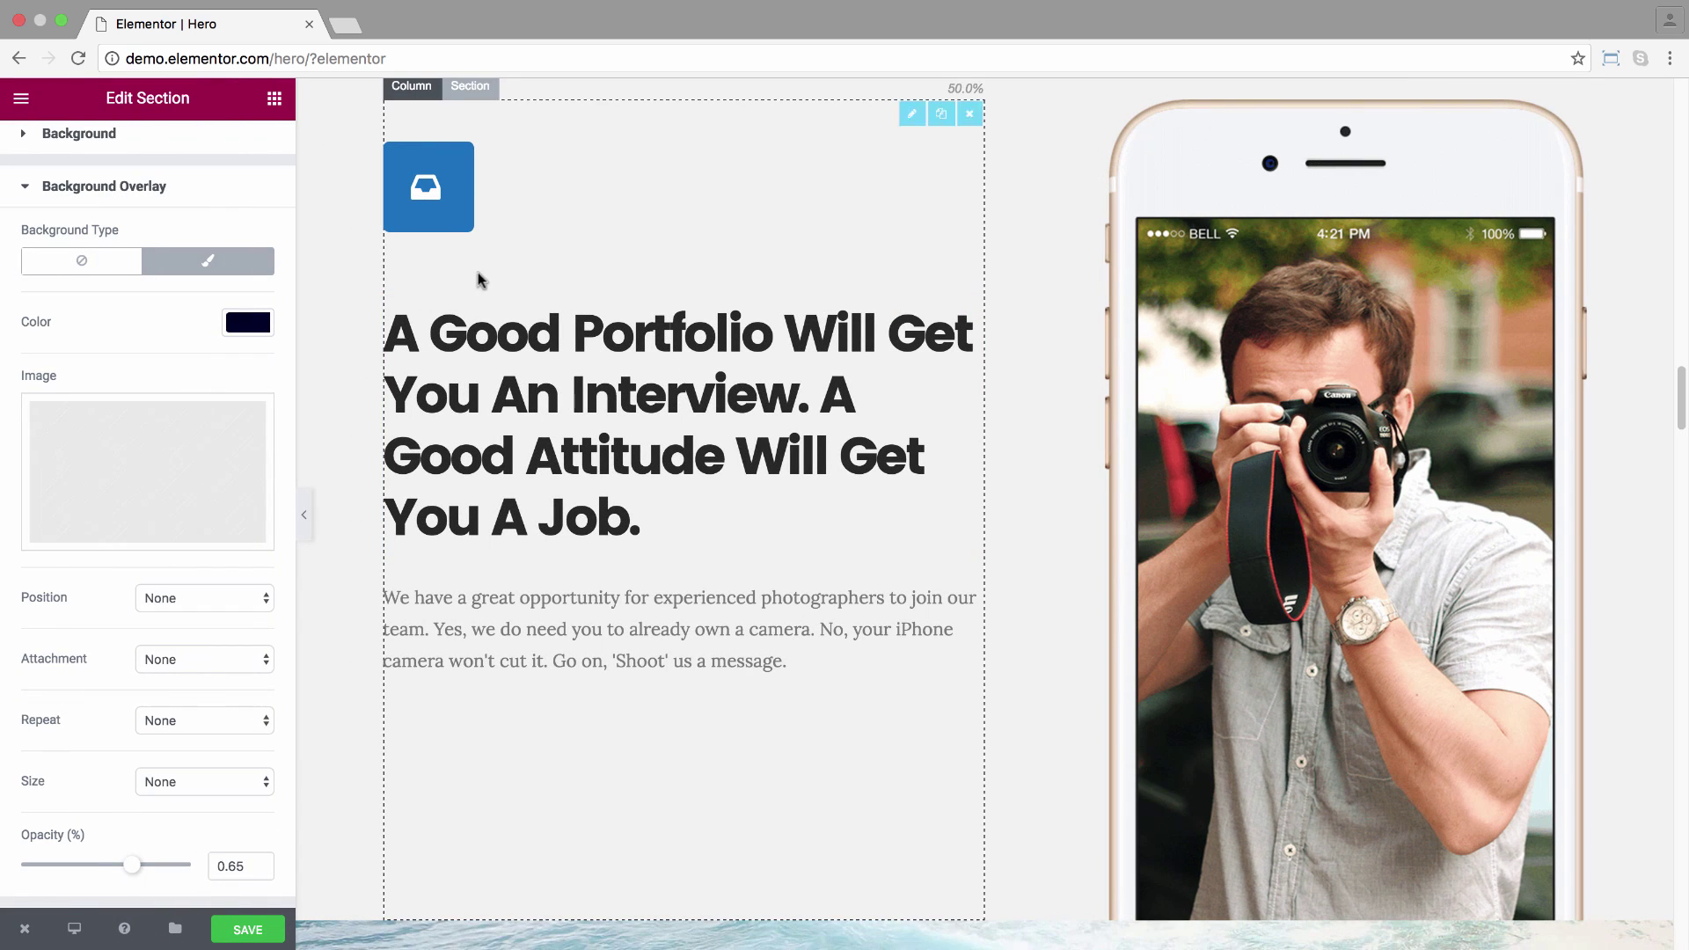
pyautogui.click(470, 92)
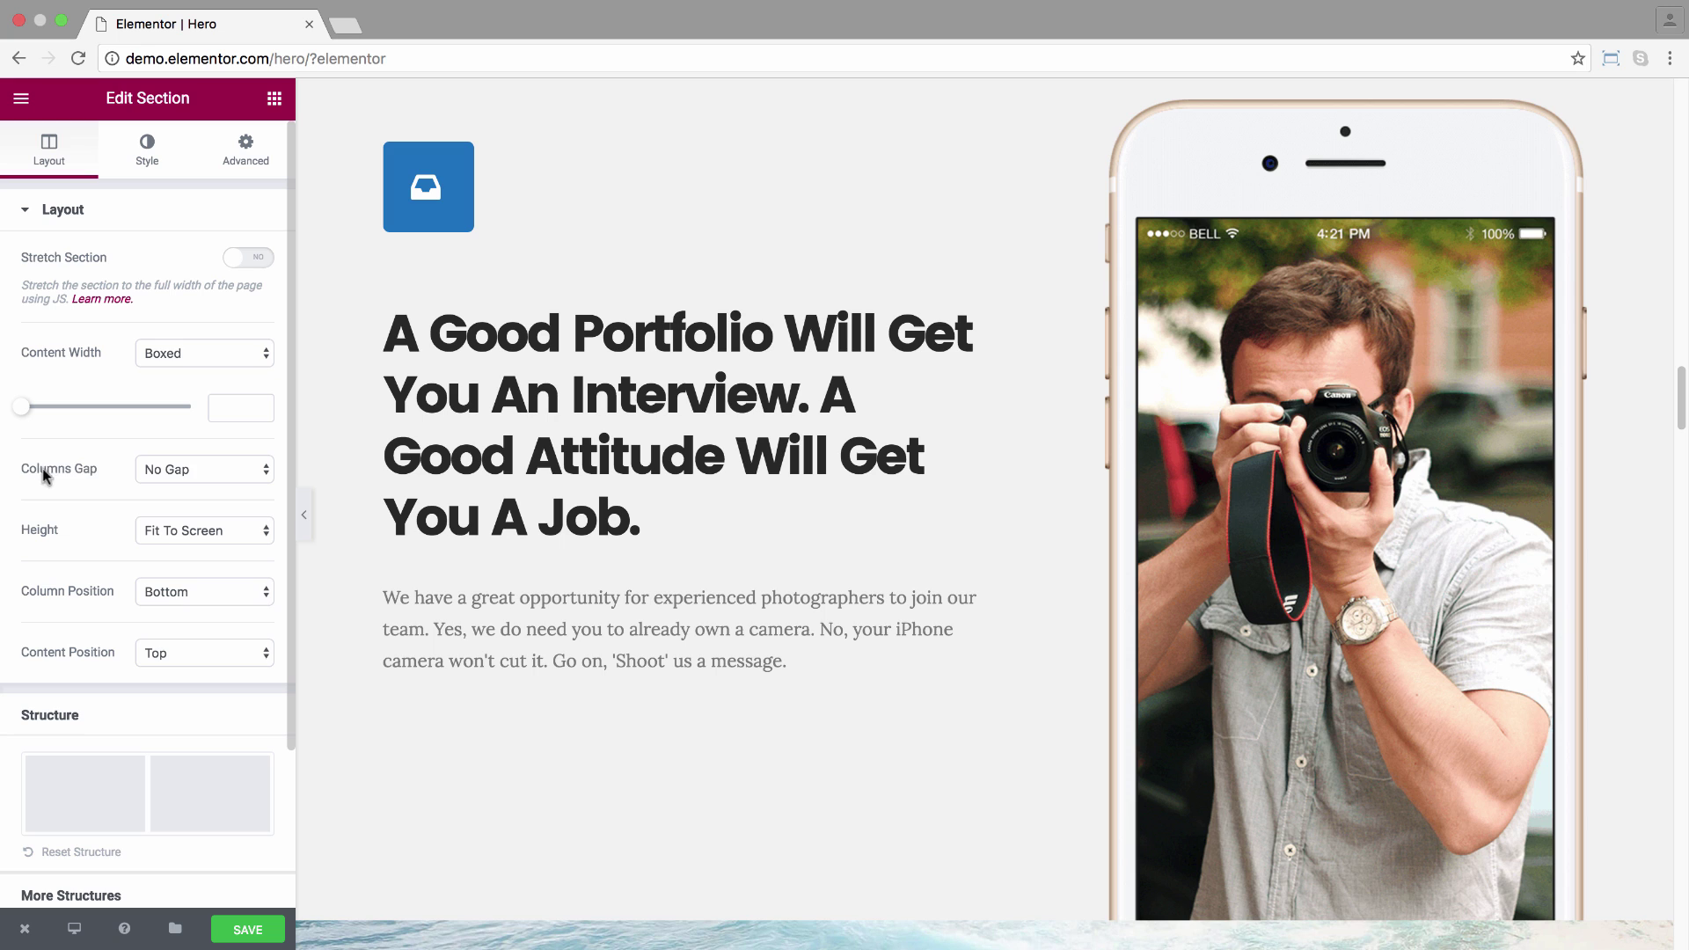
pyautogui.click(153, 470)
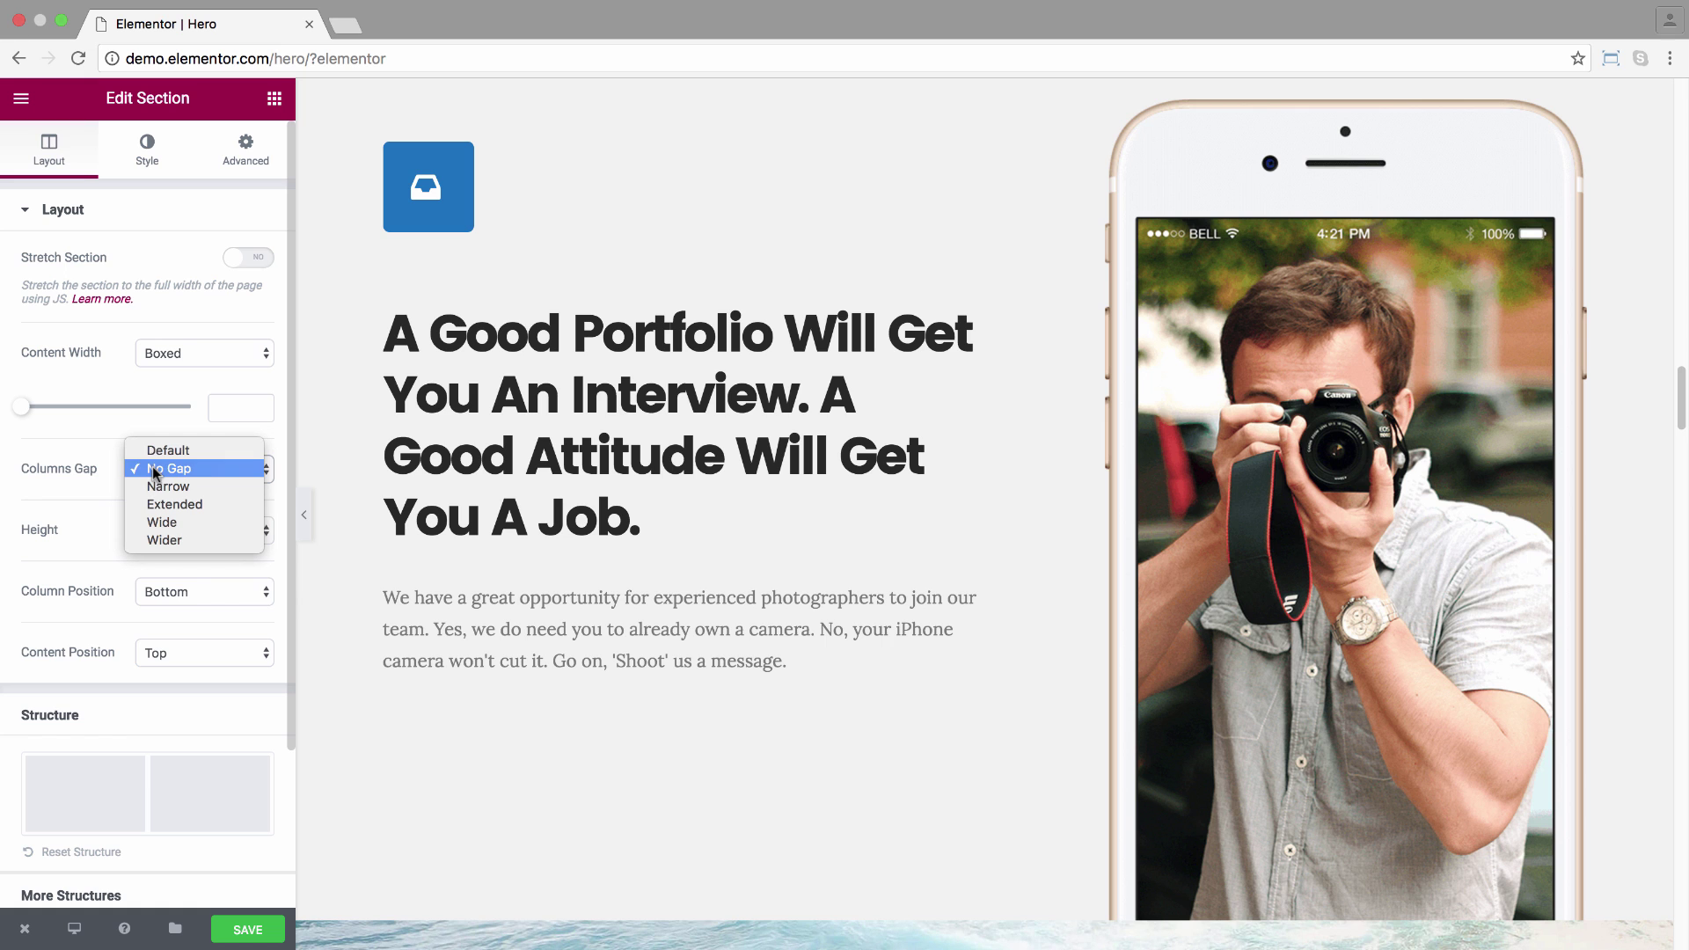
pyautogui.click(168, 504)
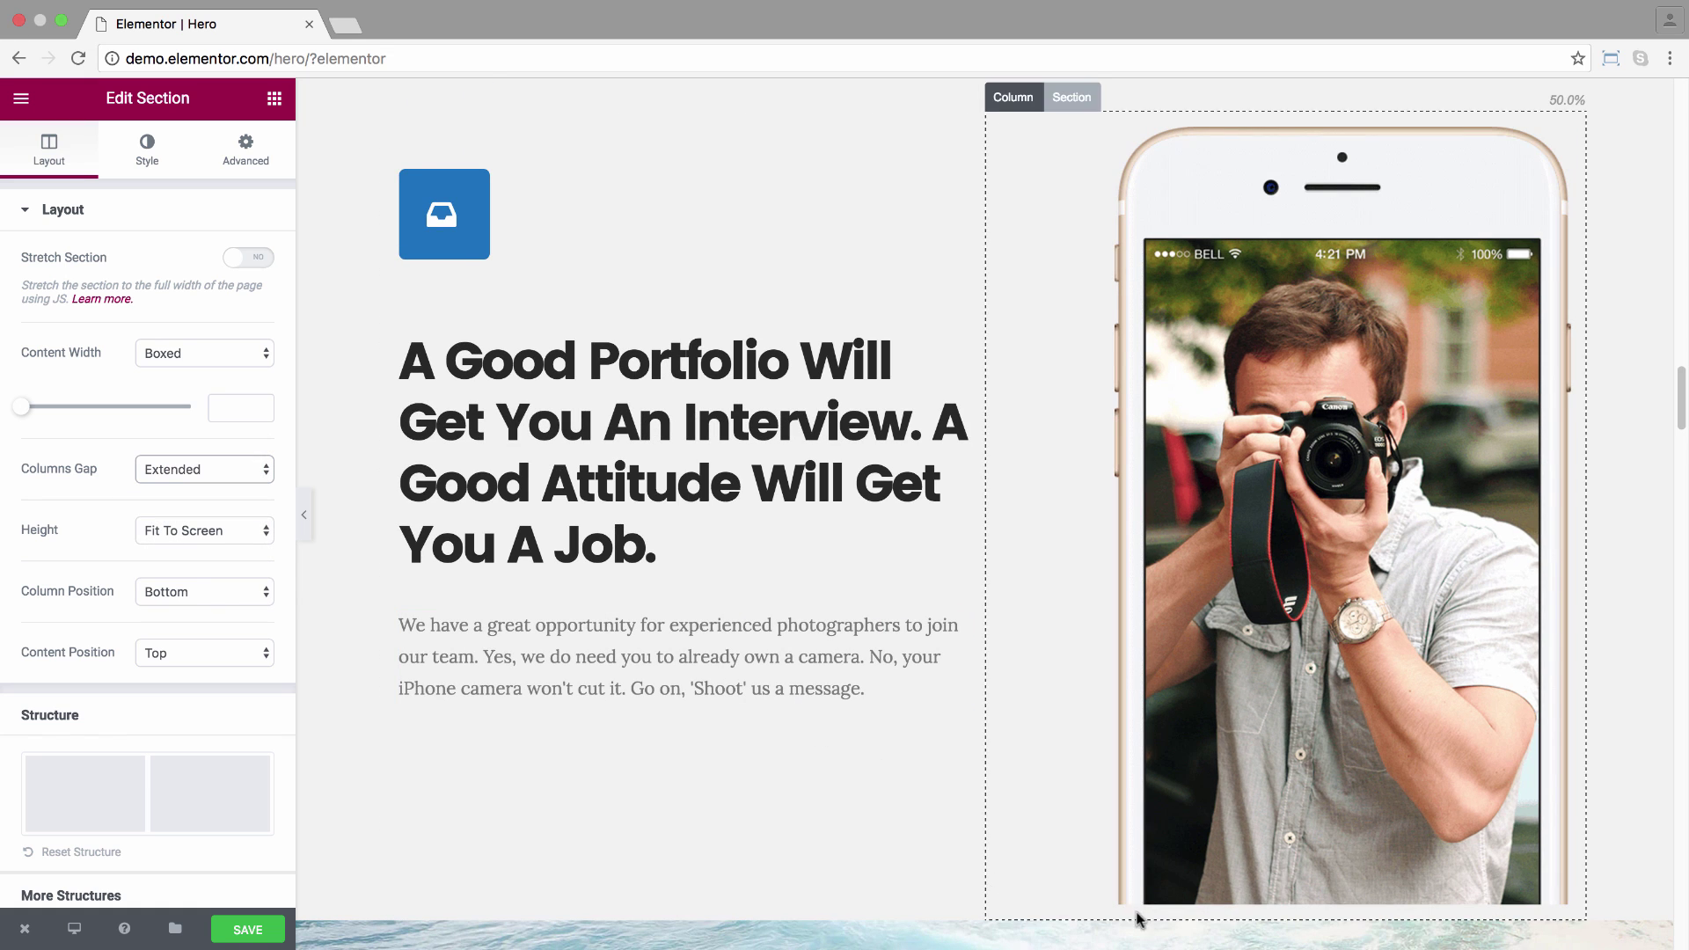
# Set the Good Portfolio section's columns gap to No Gap and hide the editor panel.
pyautogui.click(218, 471)
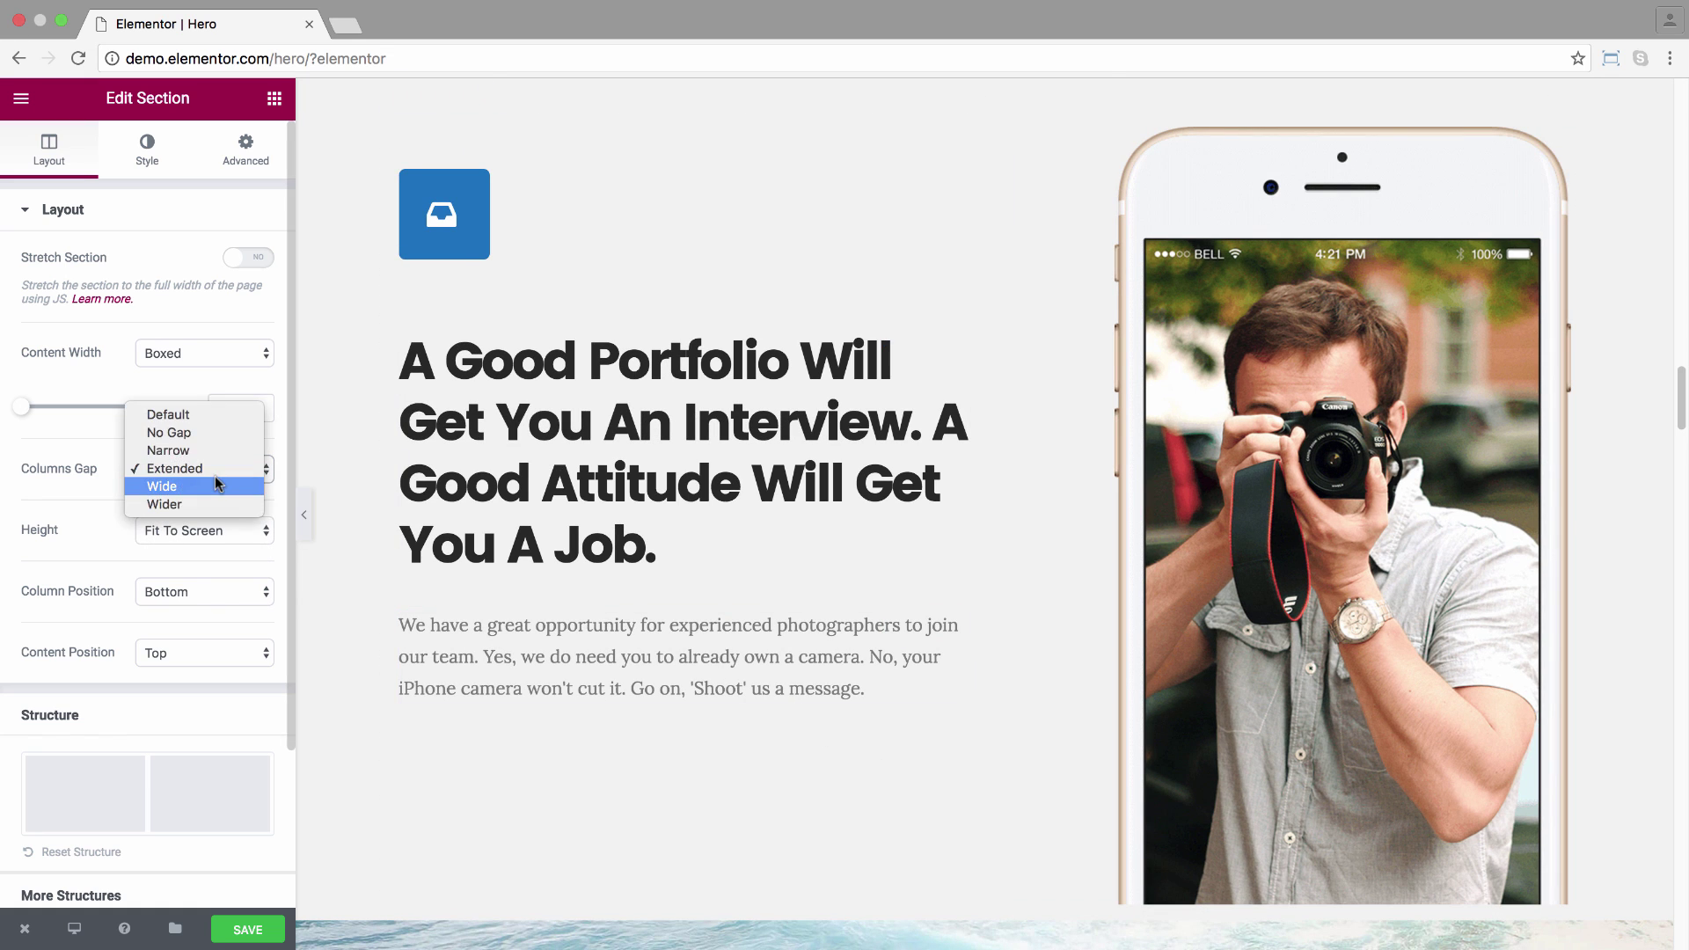
pyautogui.click(176, 432)
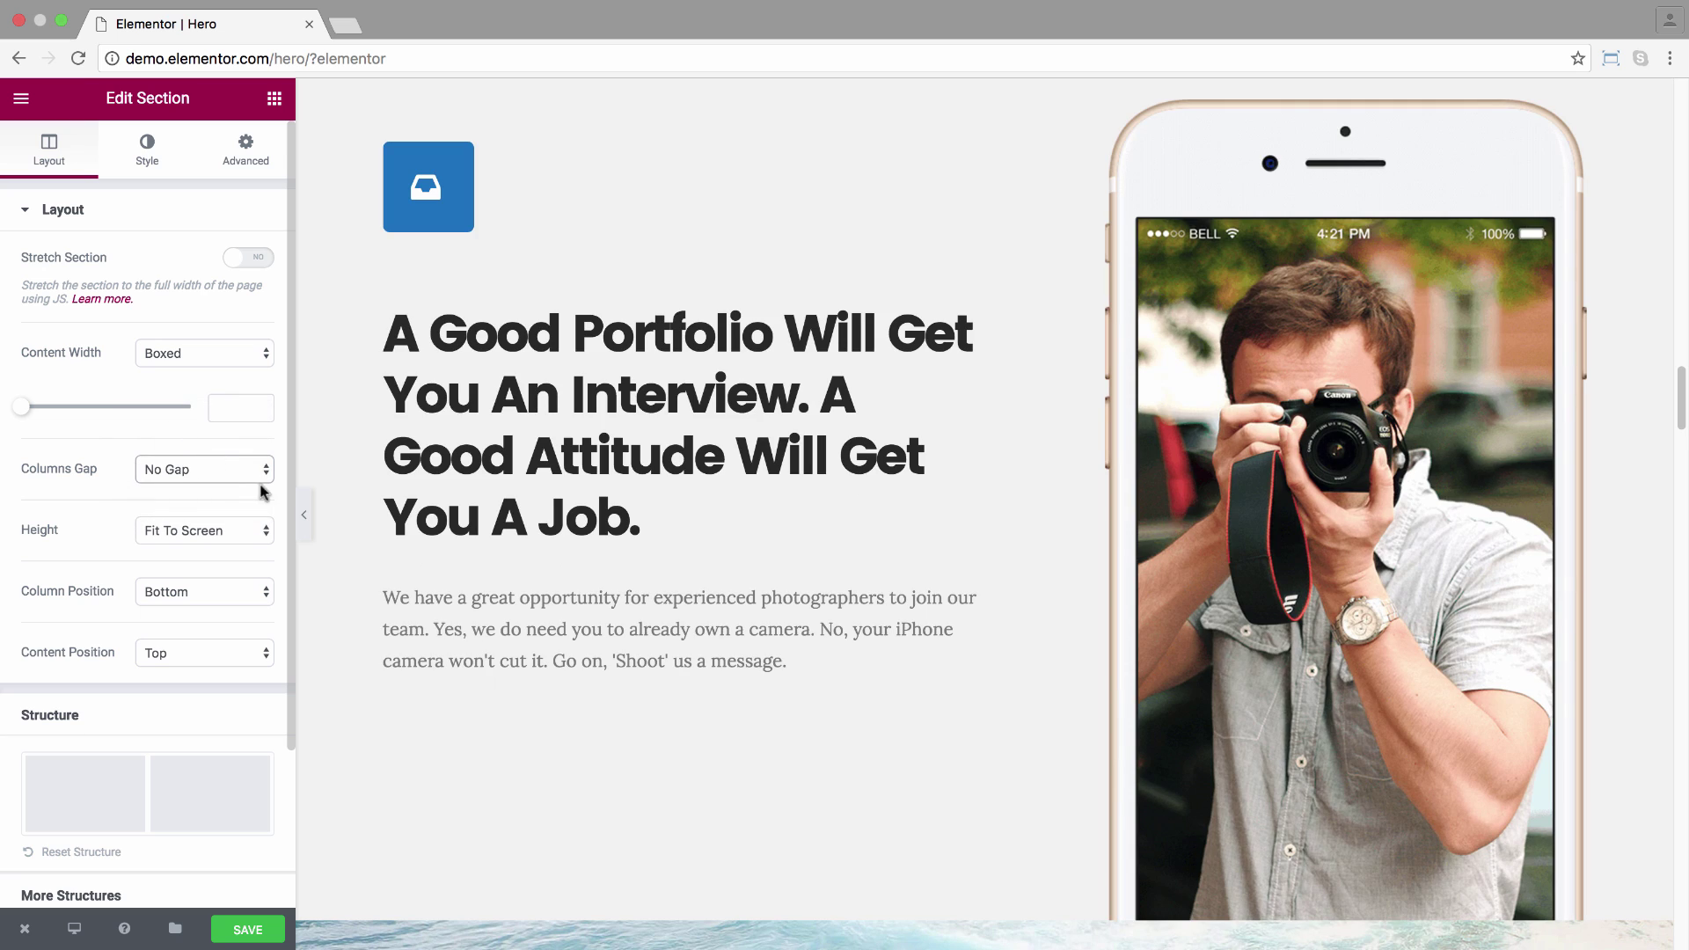
pyautogui.click(303, 515)
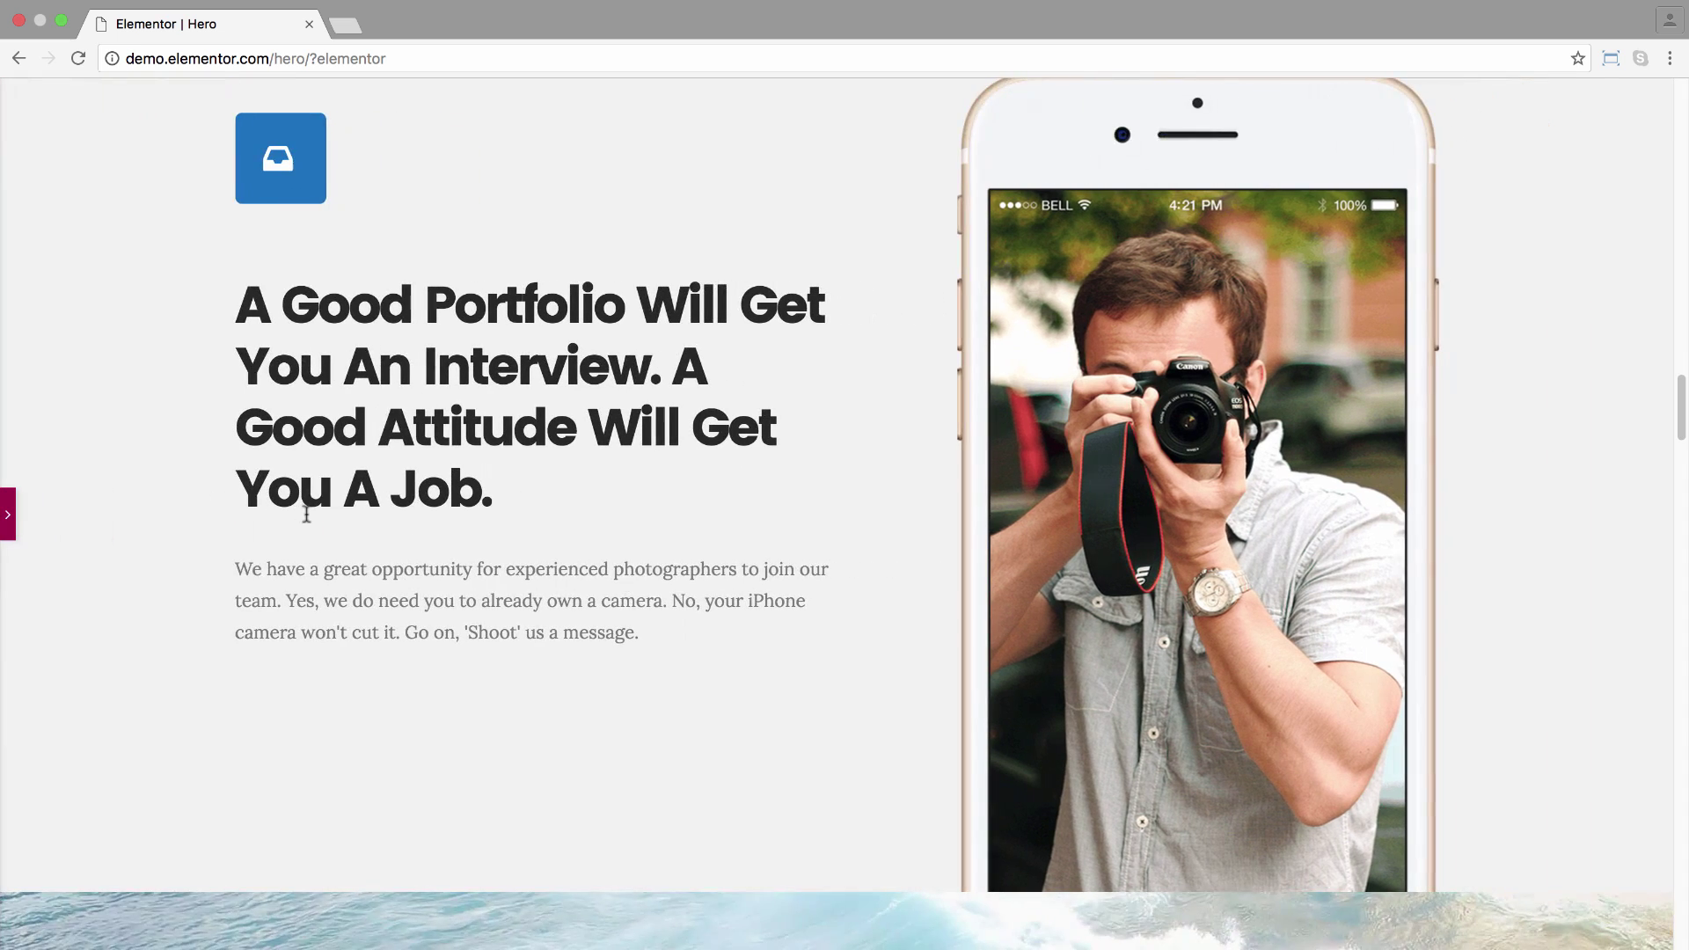
# Open the layout settings of the Surf's up! section to examine its content width and column position.
pyautogui.scroll(-2, 306, 515)
pyautogui.scroll(-5, 305, 513)
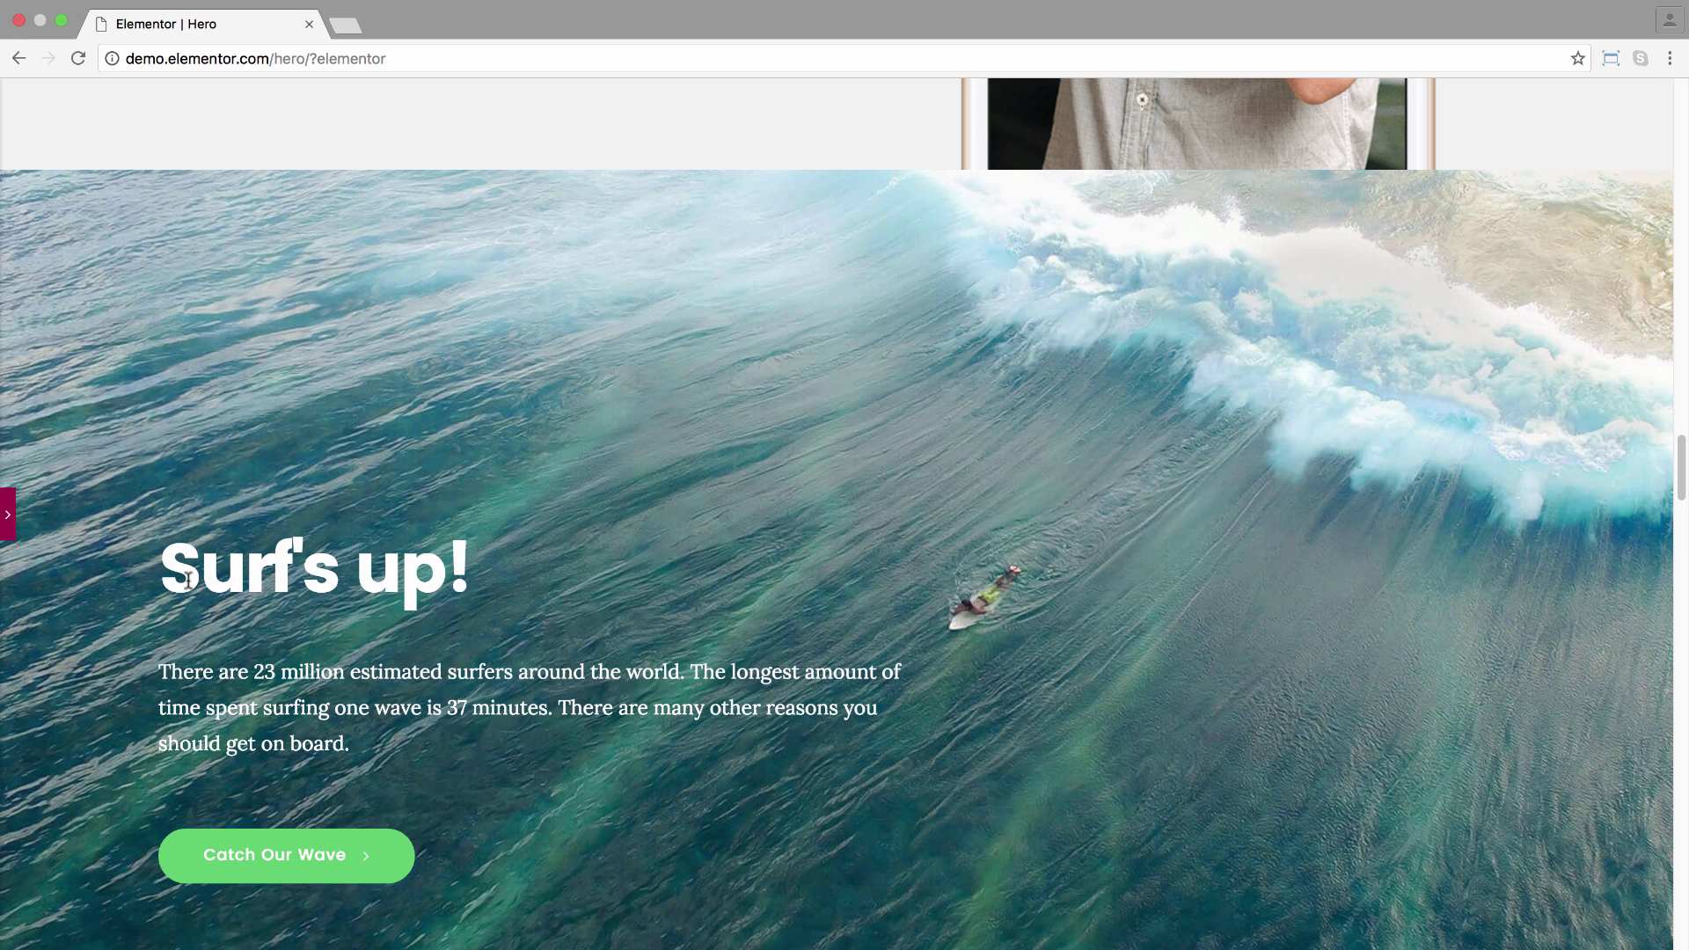
pyautogui.click(7, 519)
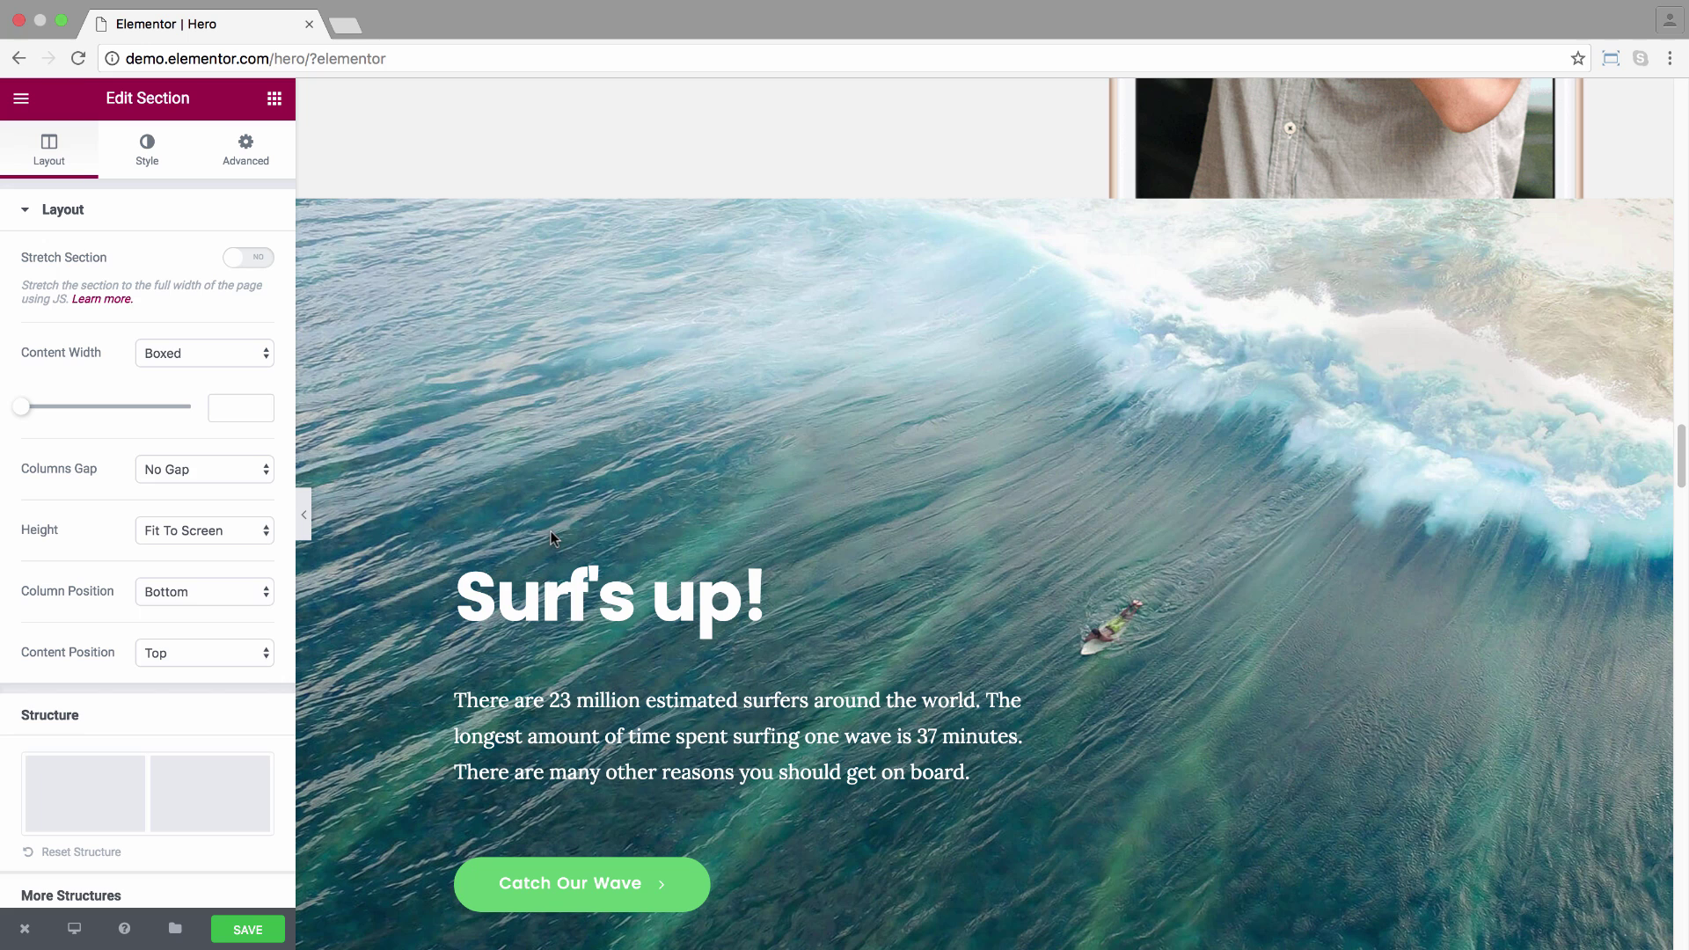
pyautogui.click(547, 545)
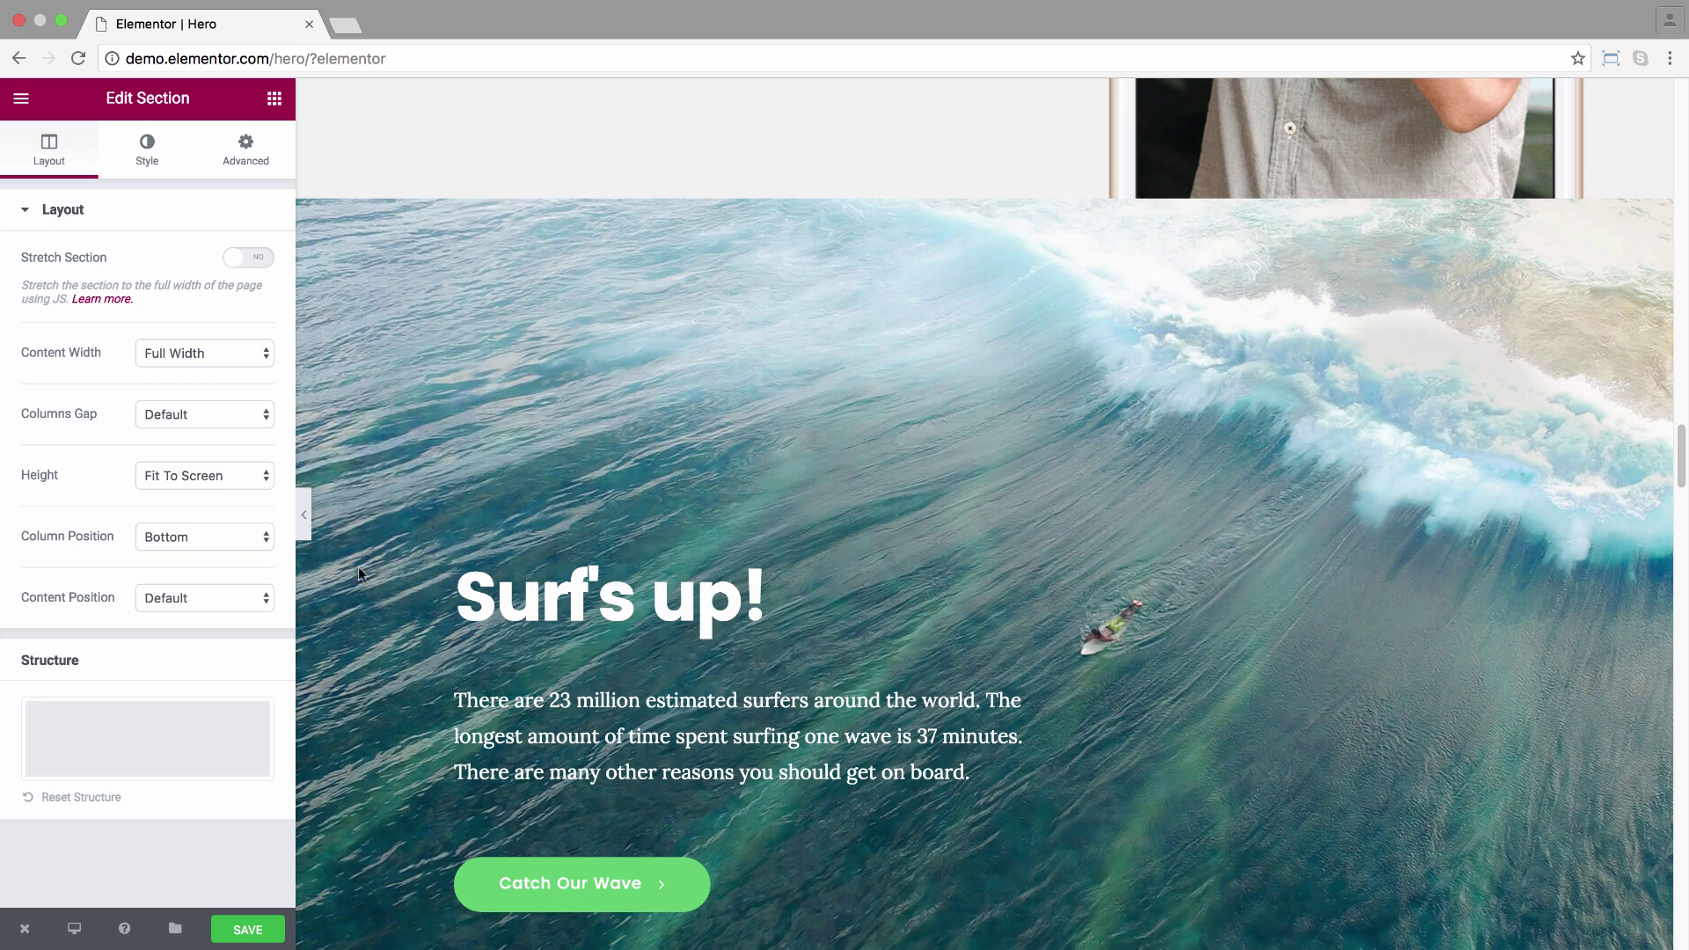
# Open the advanced settings of the Your Journey text column and clear its linked margin values.
pyautogui.click(306, 519)
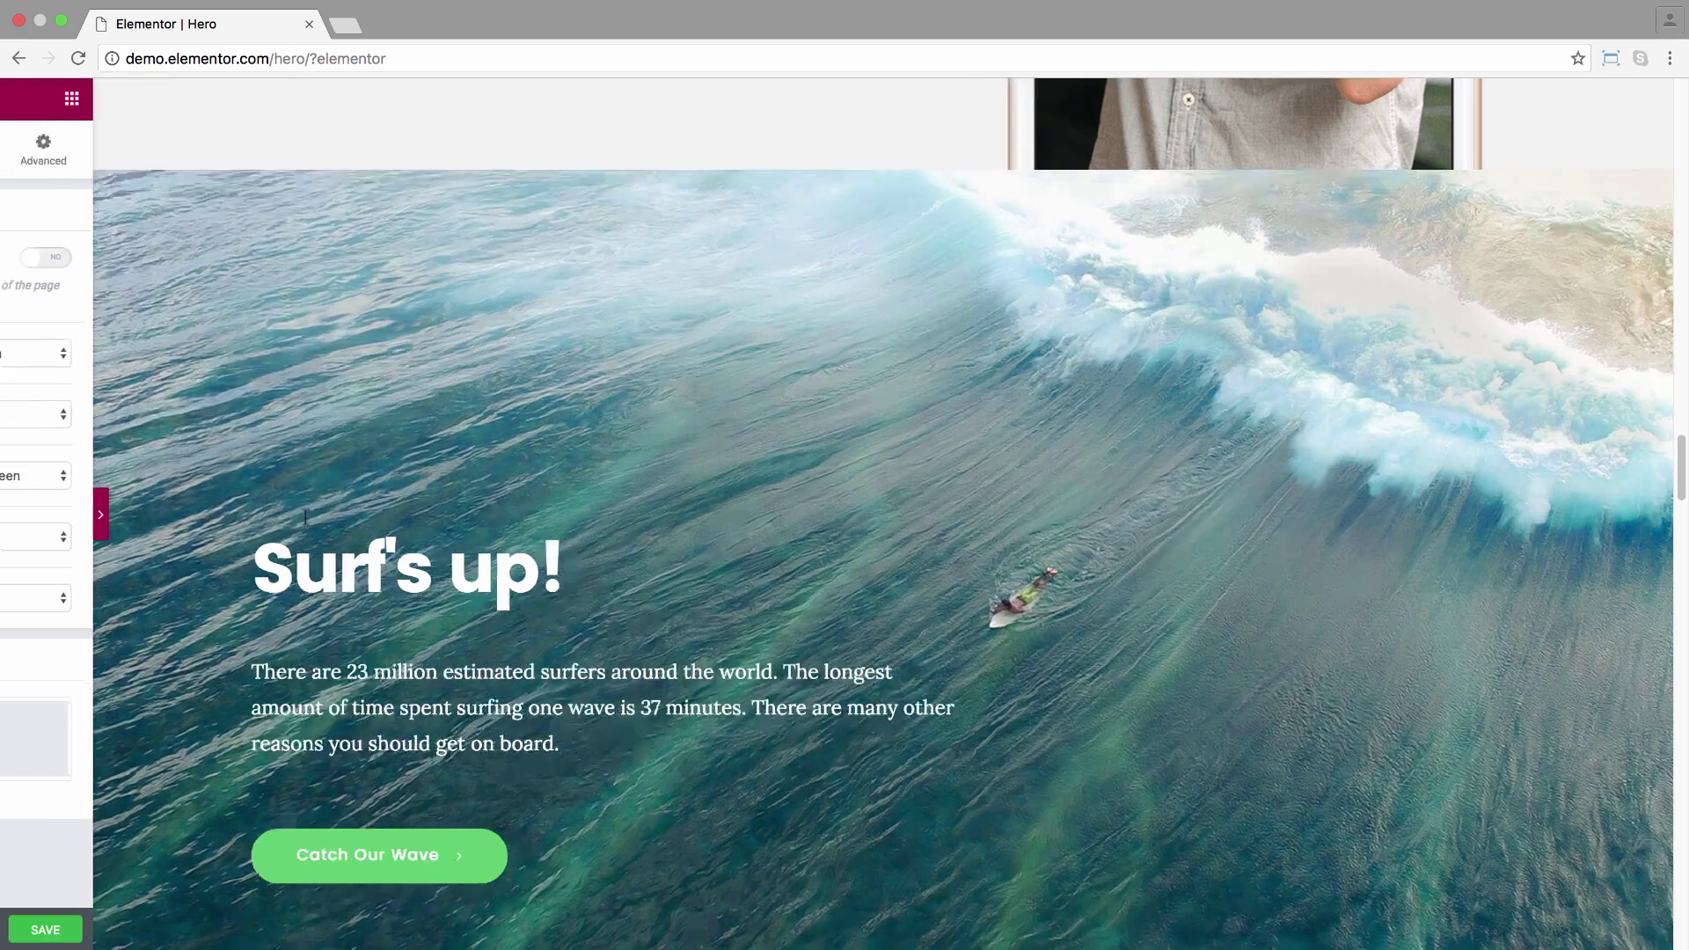
pyautogui.scroll(-5, 537, 538)
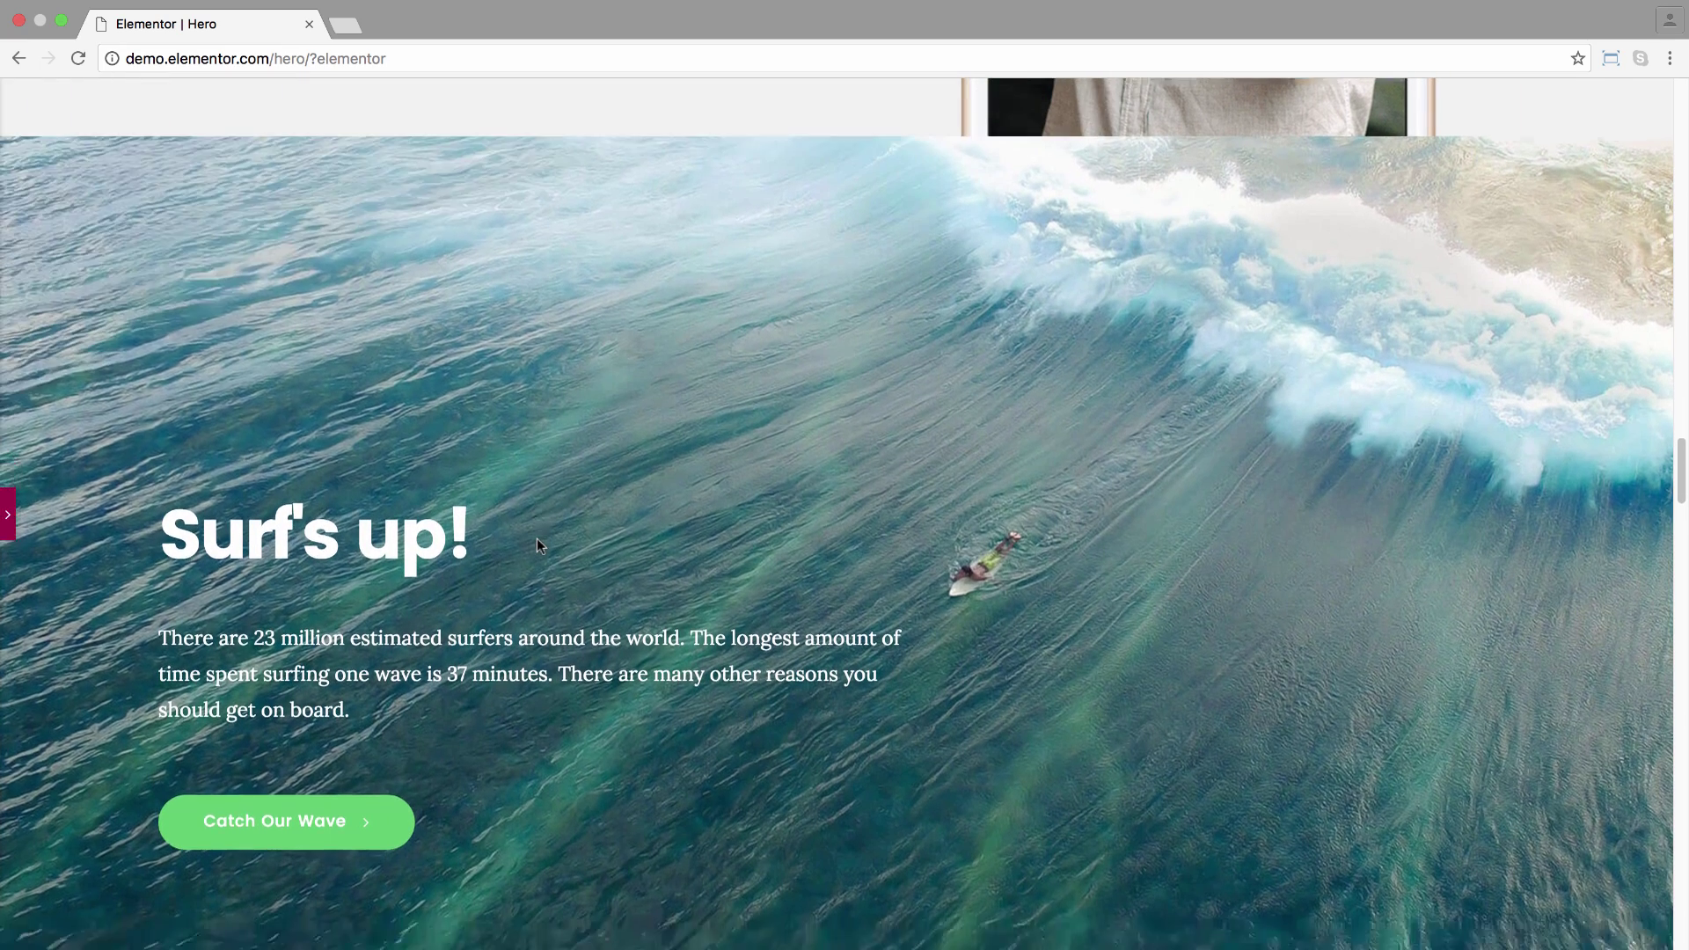
pyautogui.scroll(-5, 537, 540)
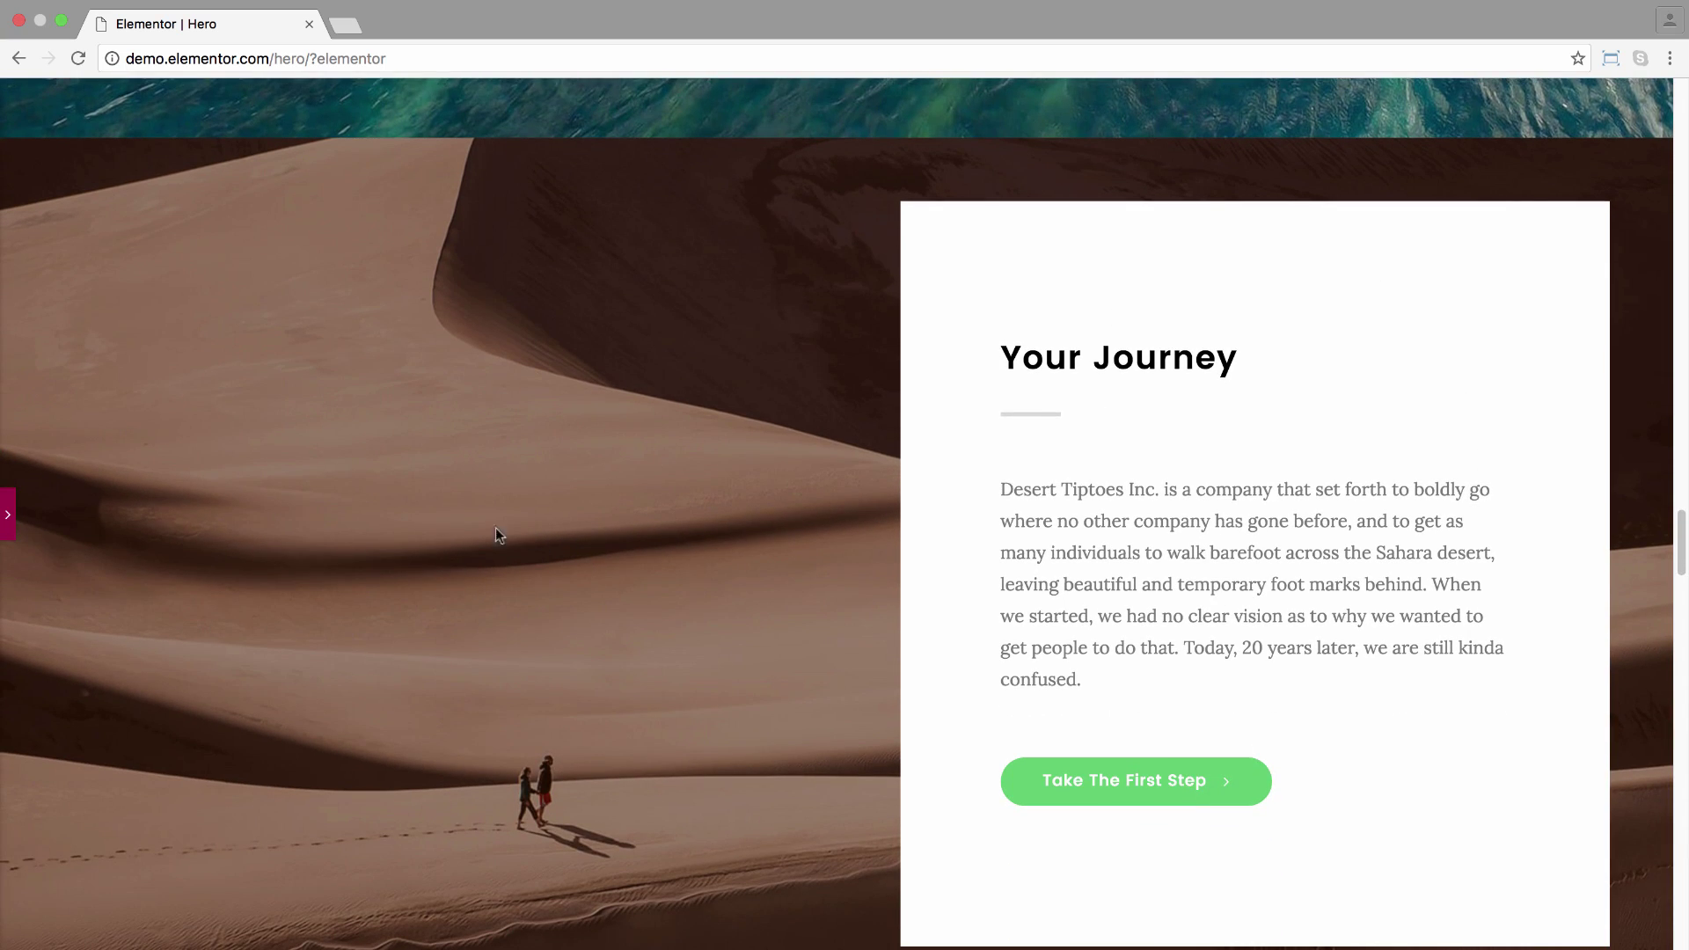
pyautogui.click(10, 515)
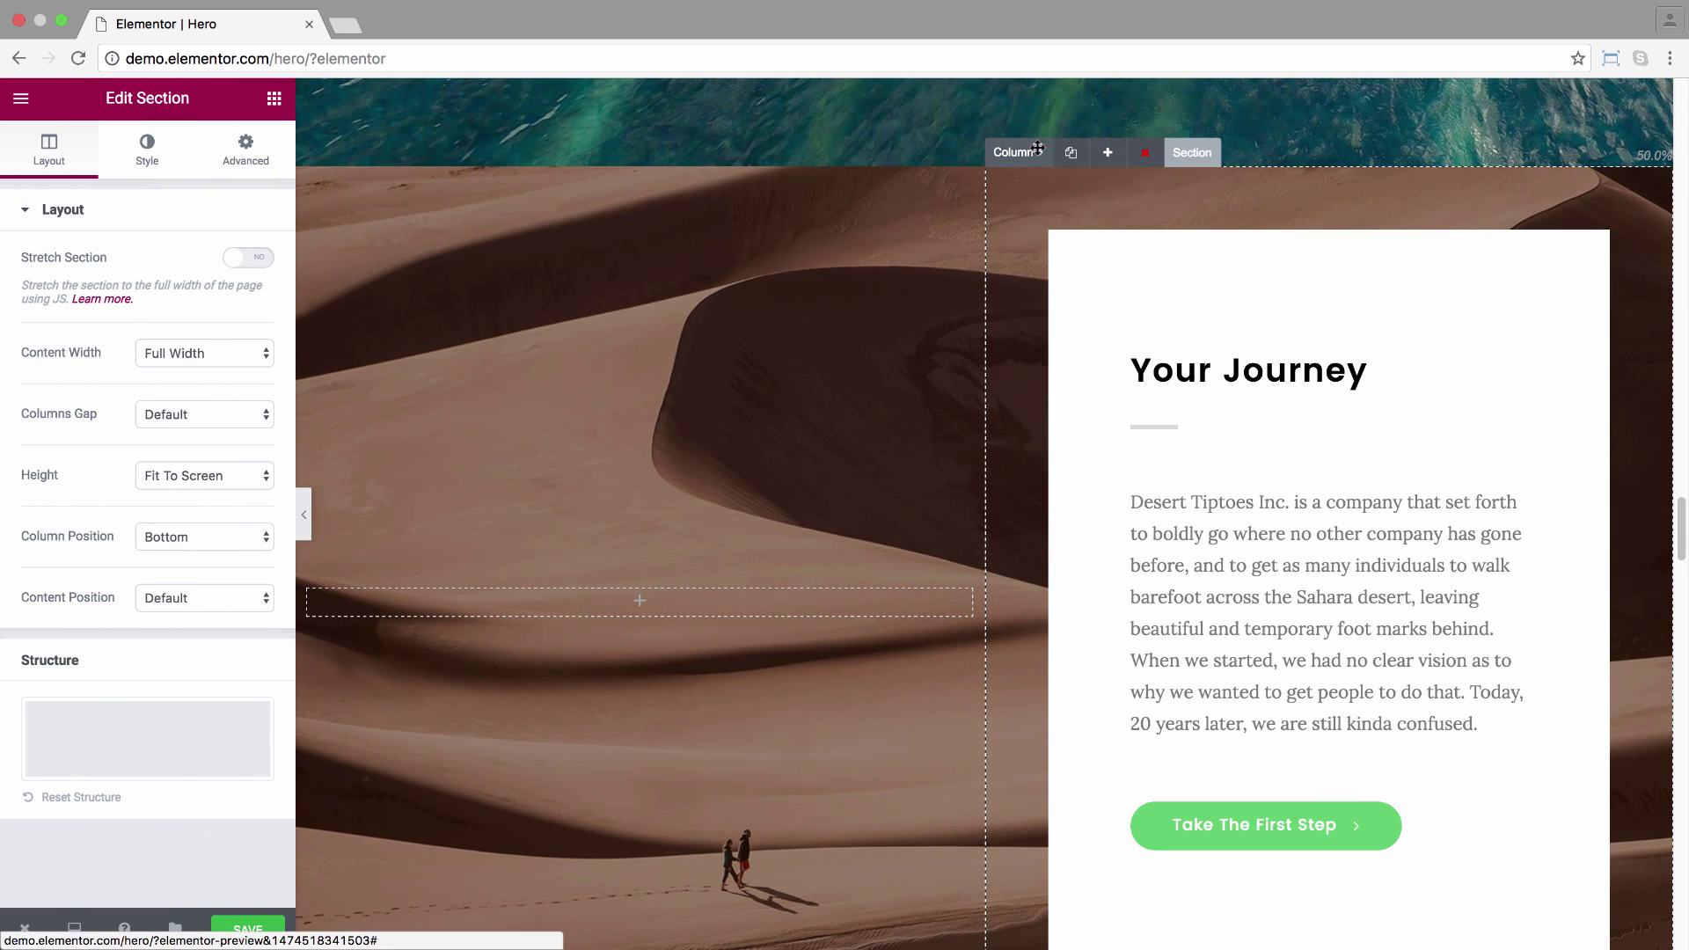
pyautogui.click(1037, 149)
pyautogui.click(257, 159)
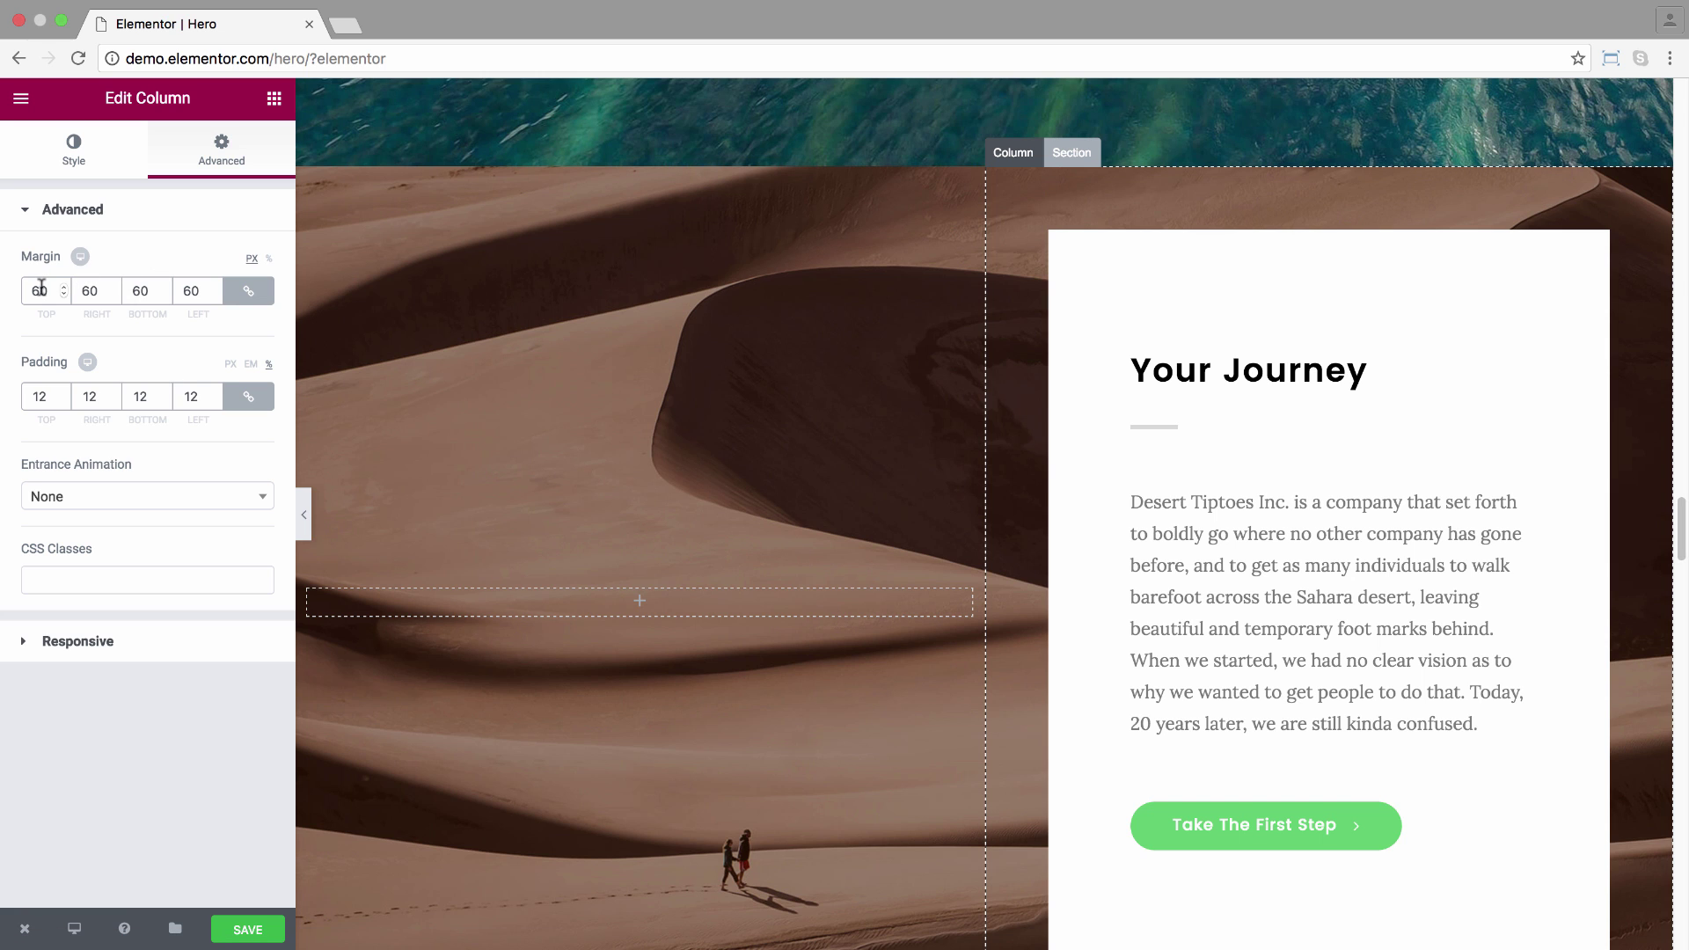
pyautogui.press('BackSpace')
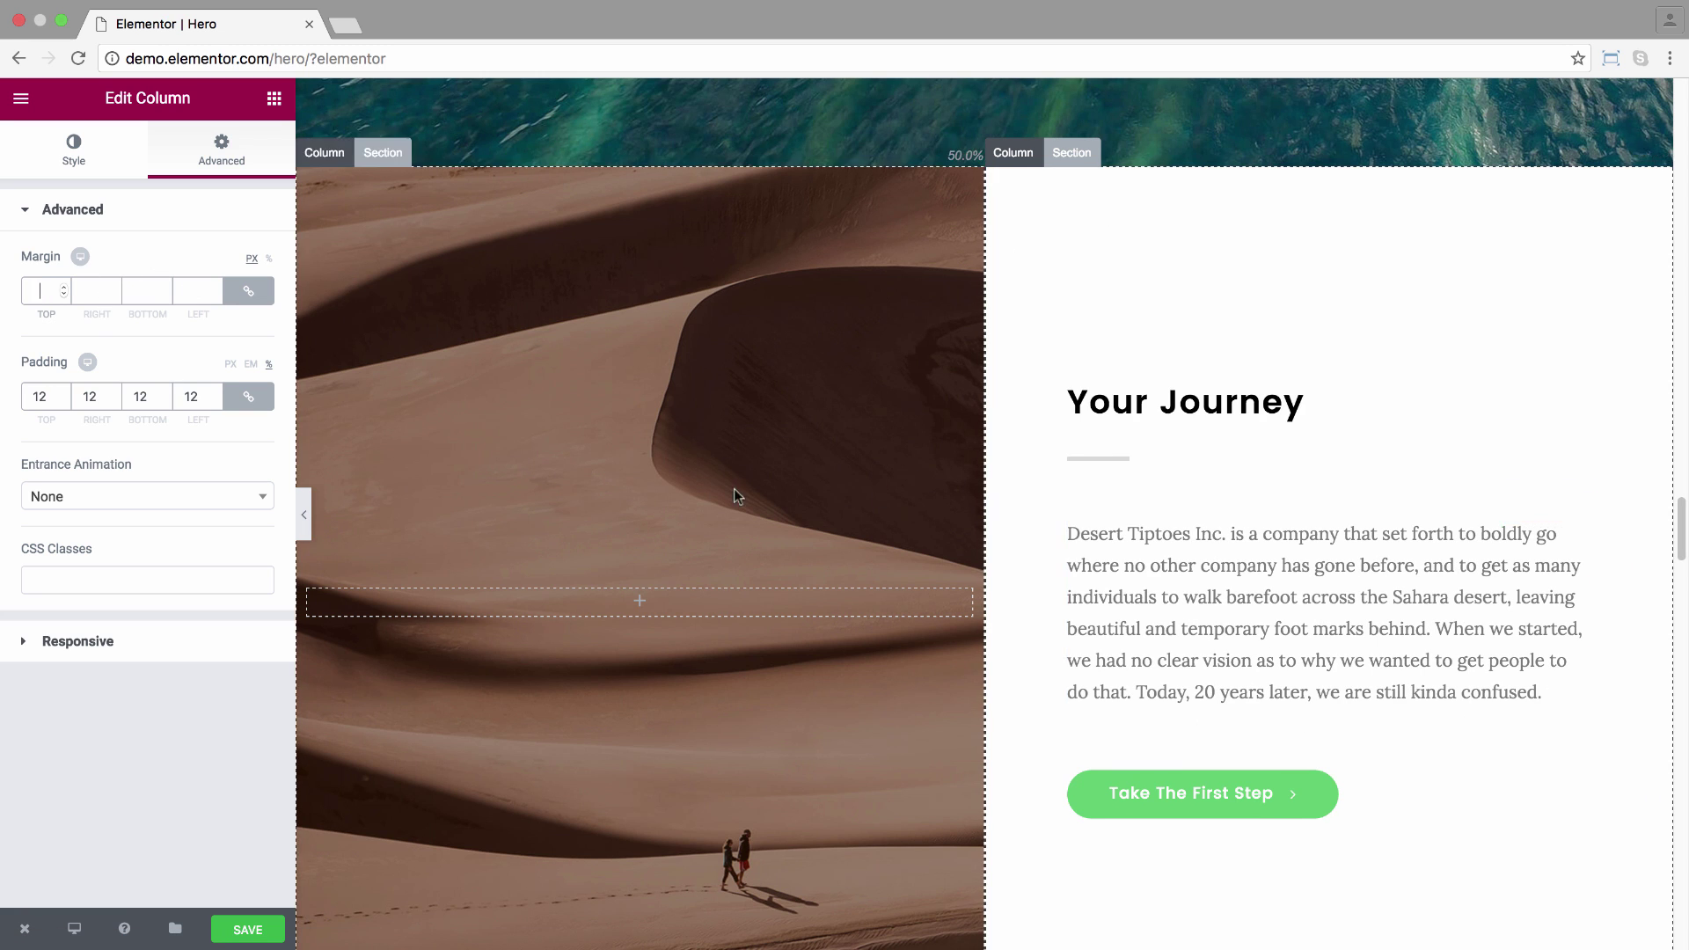
# Set the Your Journey column's margin to 60 px on all sides and hide the editor panel.
pyautogui.write('60')
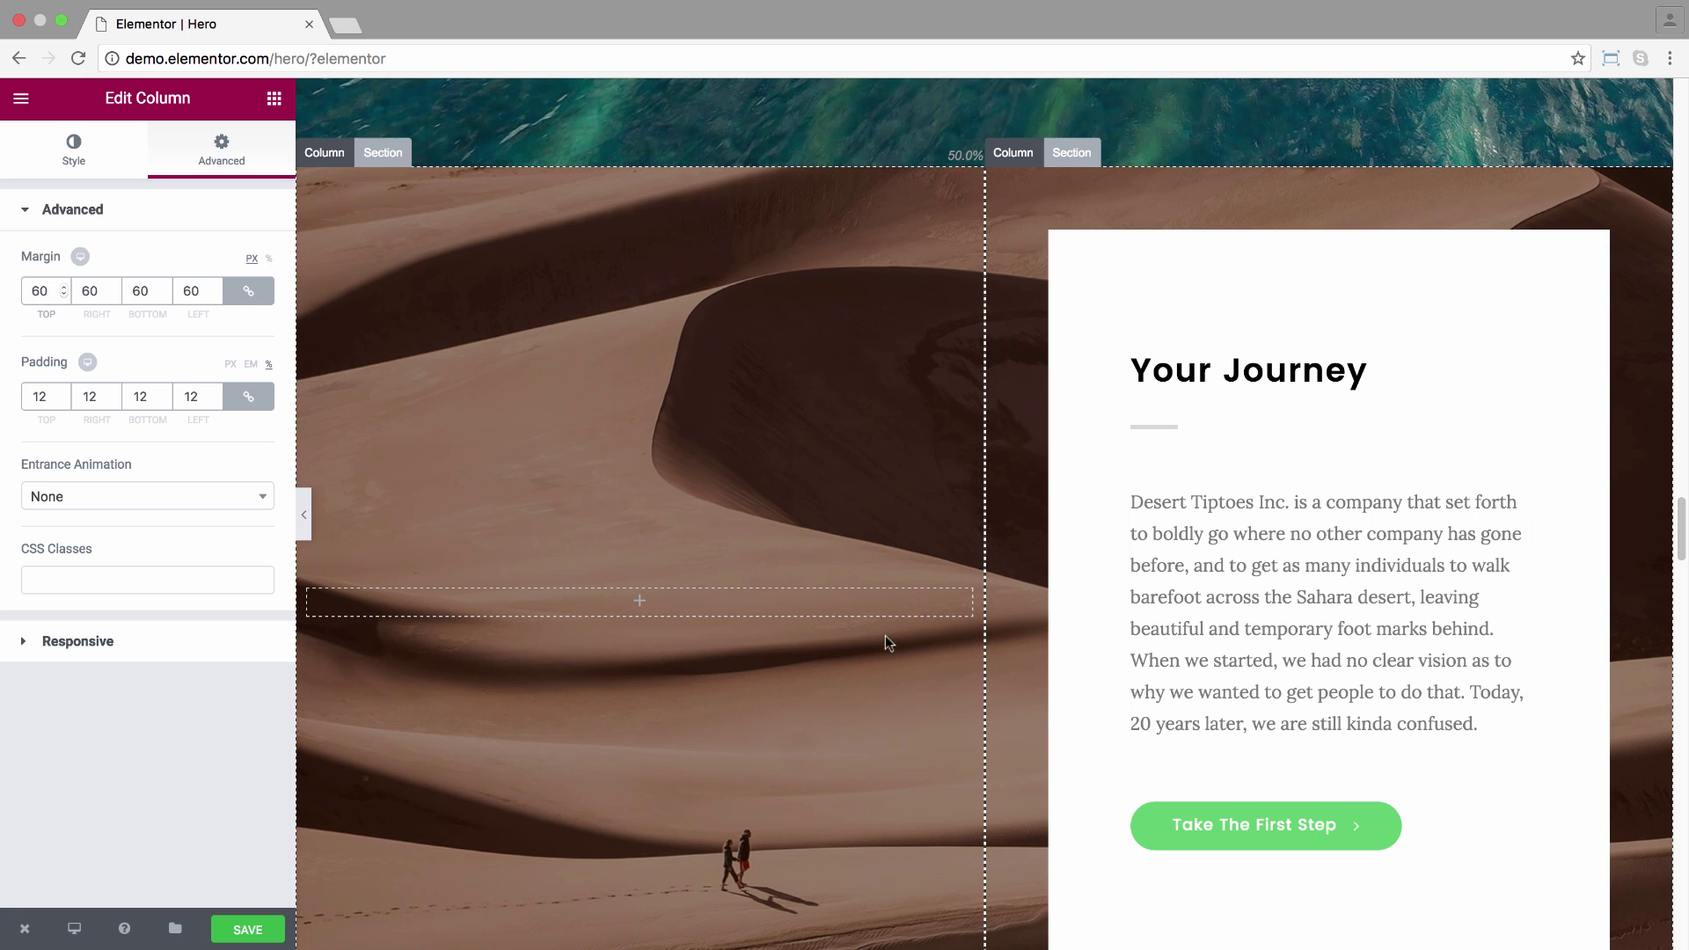
pyautogui.click(308, 510)
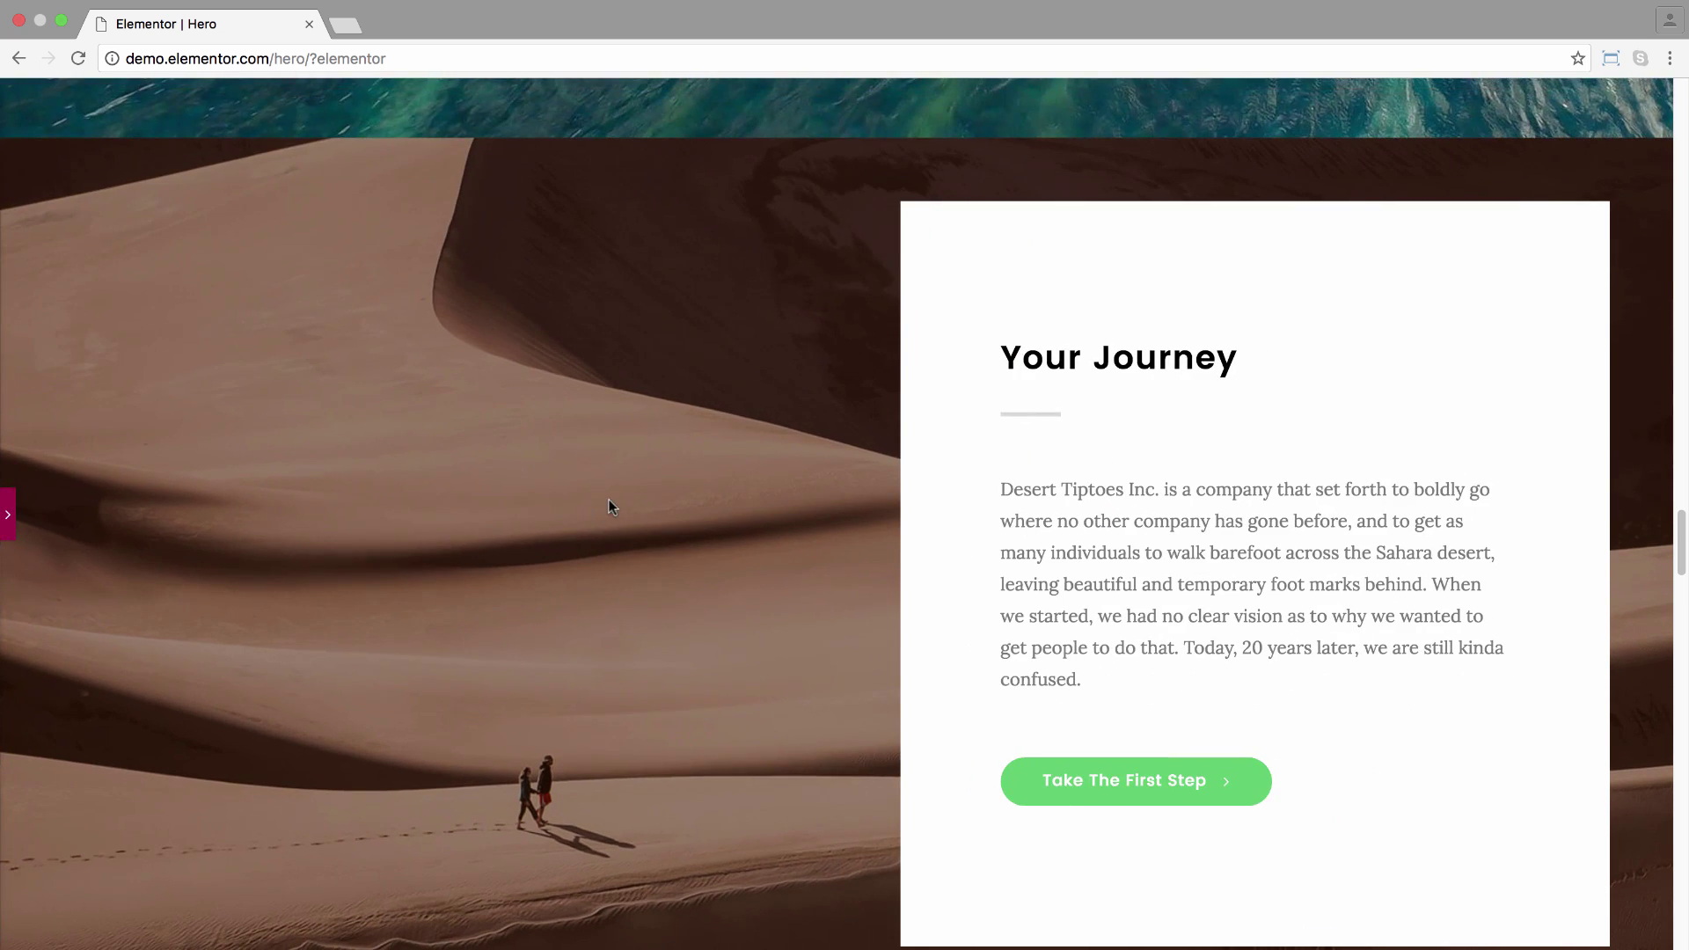
# Open the background style settings of the "Do what I want, not what I say." section to examine its video link and fallback image.
pyautogui.scroll(-5, 608, 498)
pyautogui.scroll(-5, 609, 498)
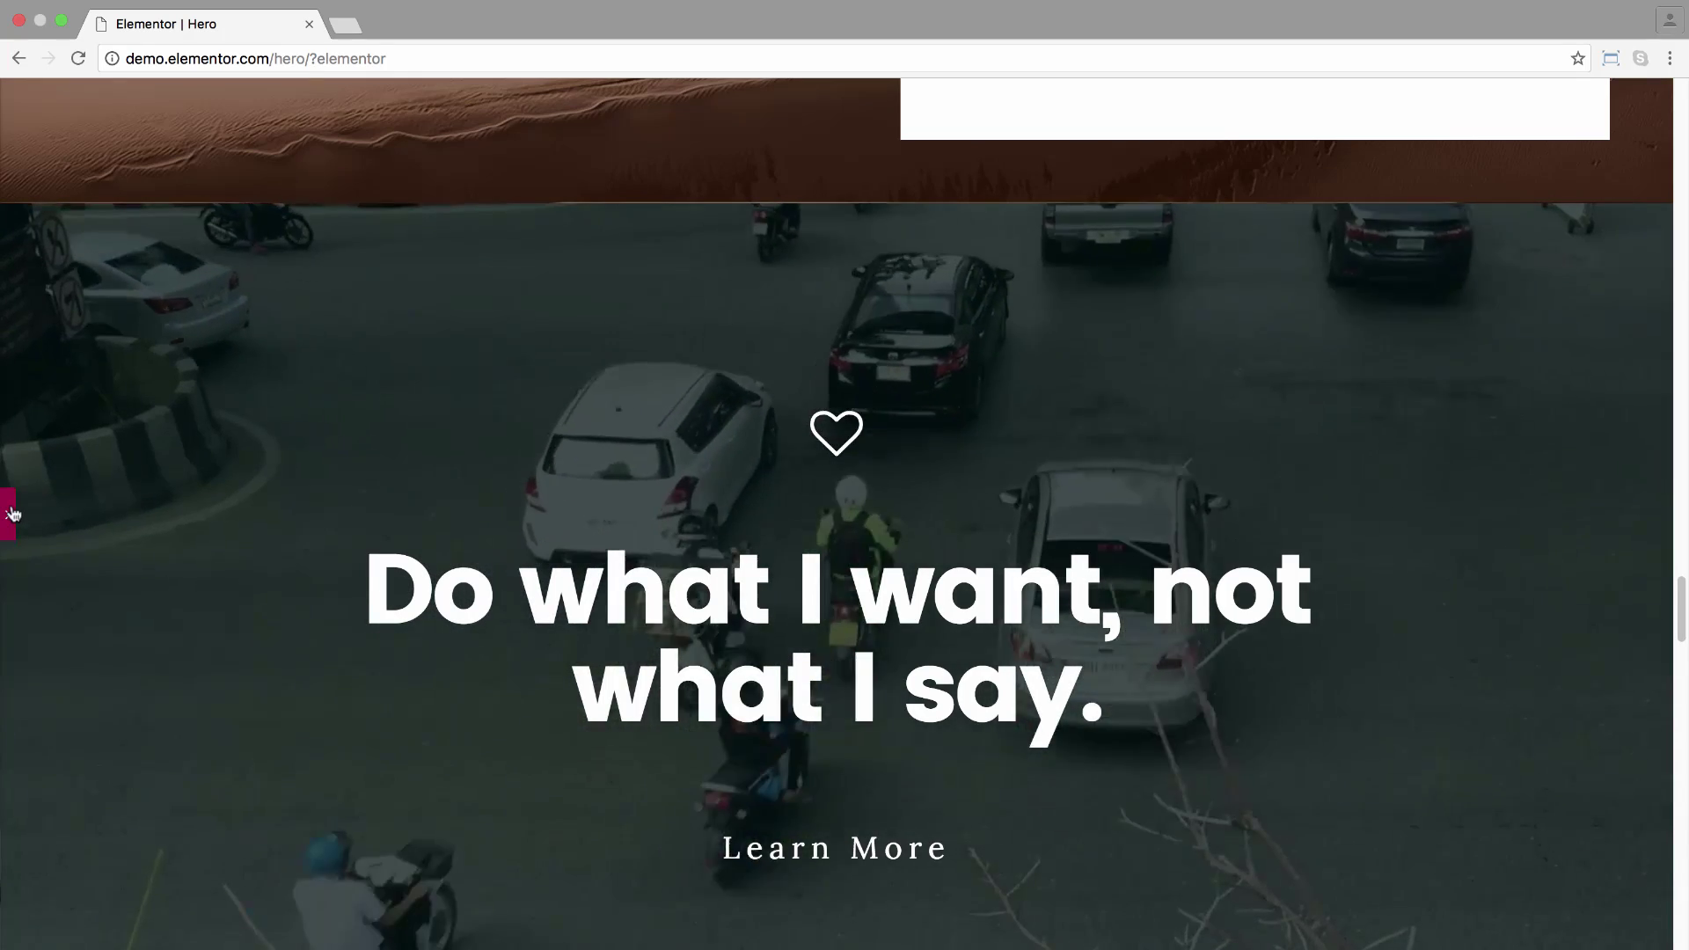
pyautogui.click(7, 514)
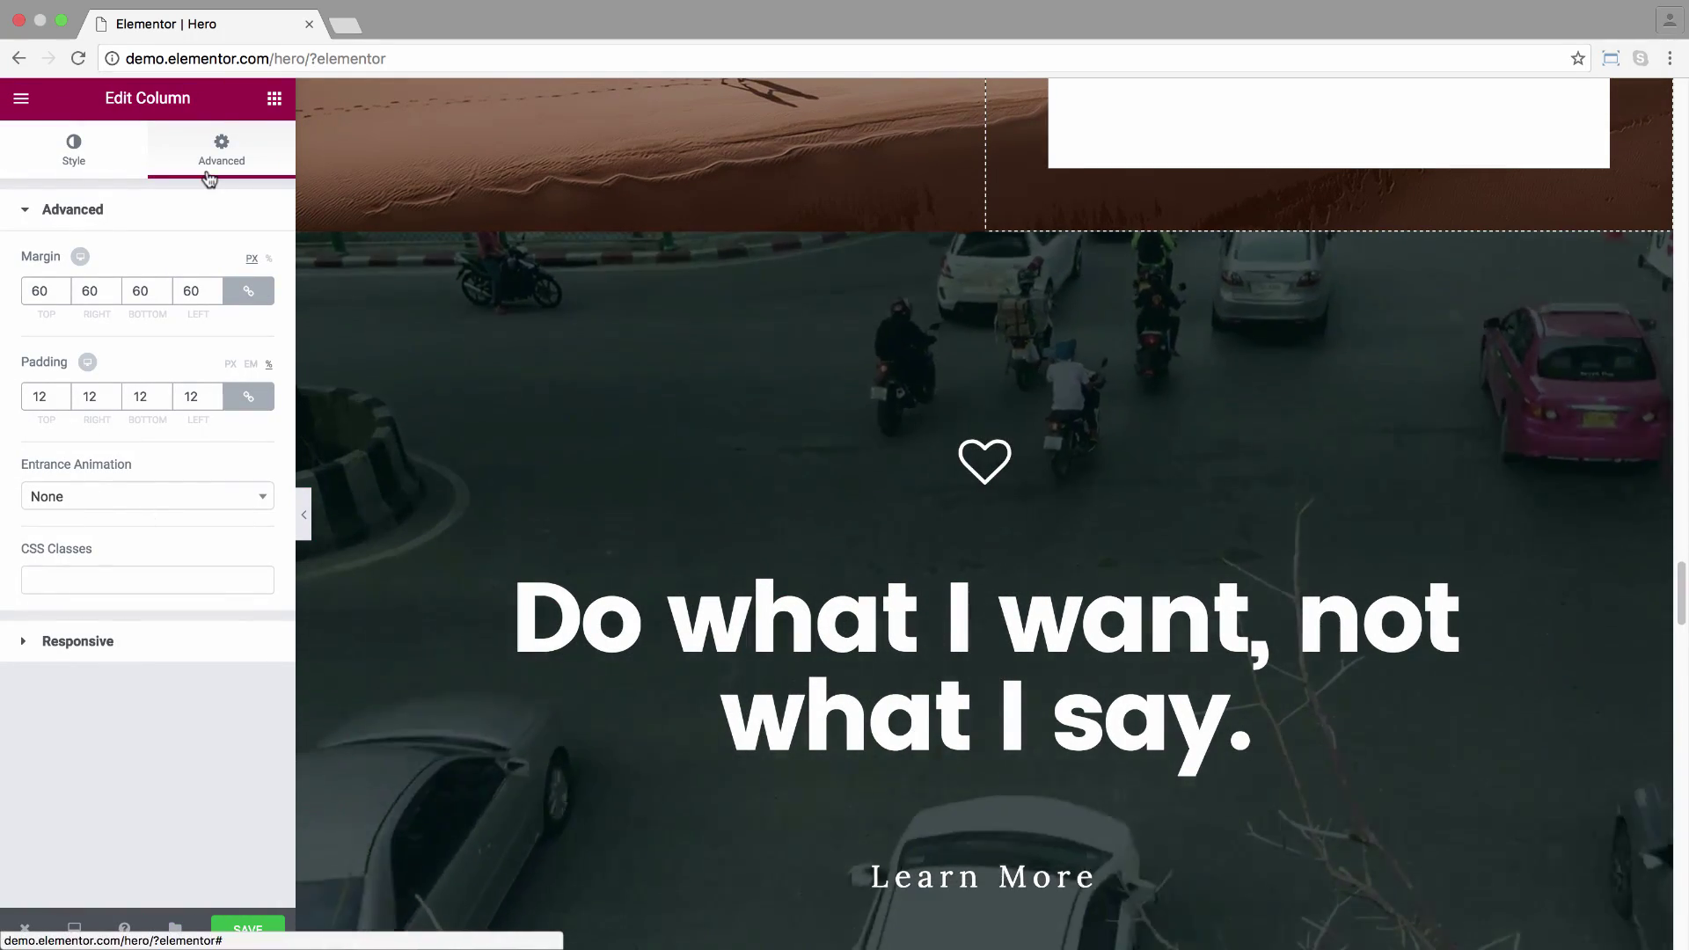
pyautogui.moveTo(470, 411)
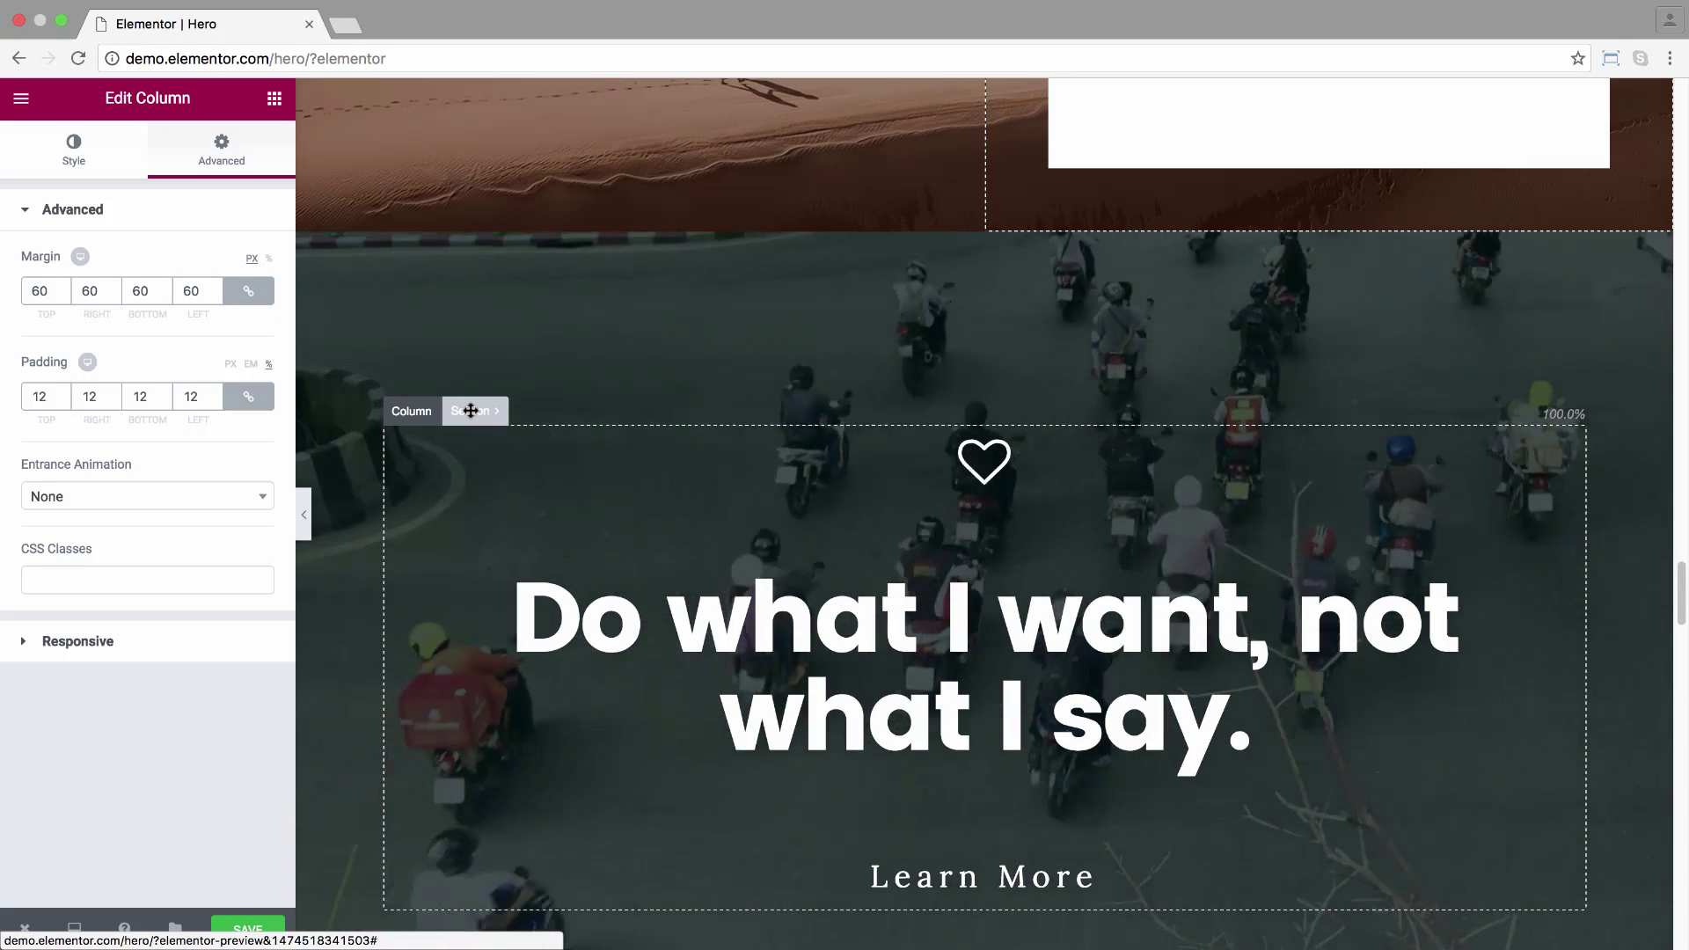
pyautogui.click(470, 411)
pyautogui.click(122, 163)
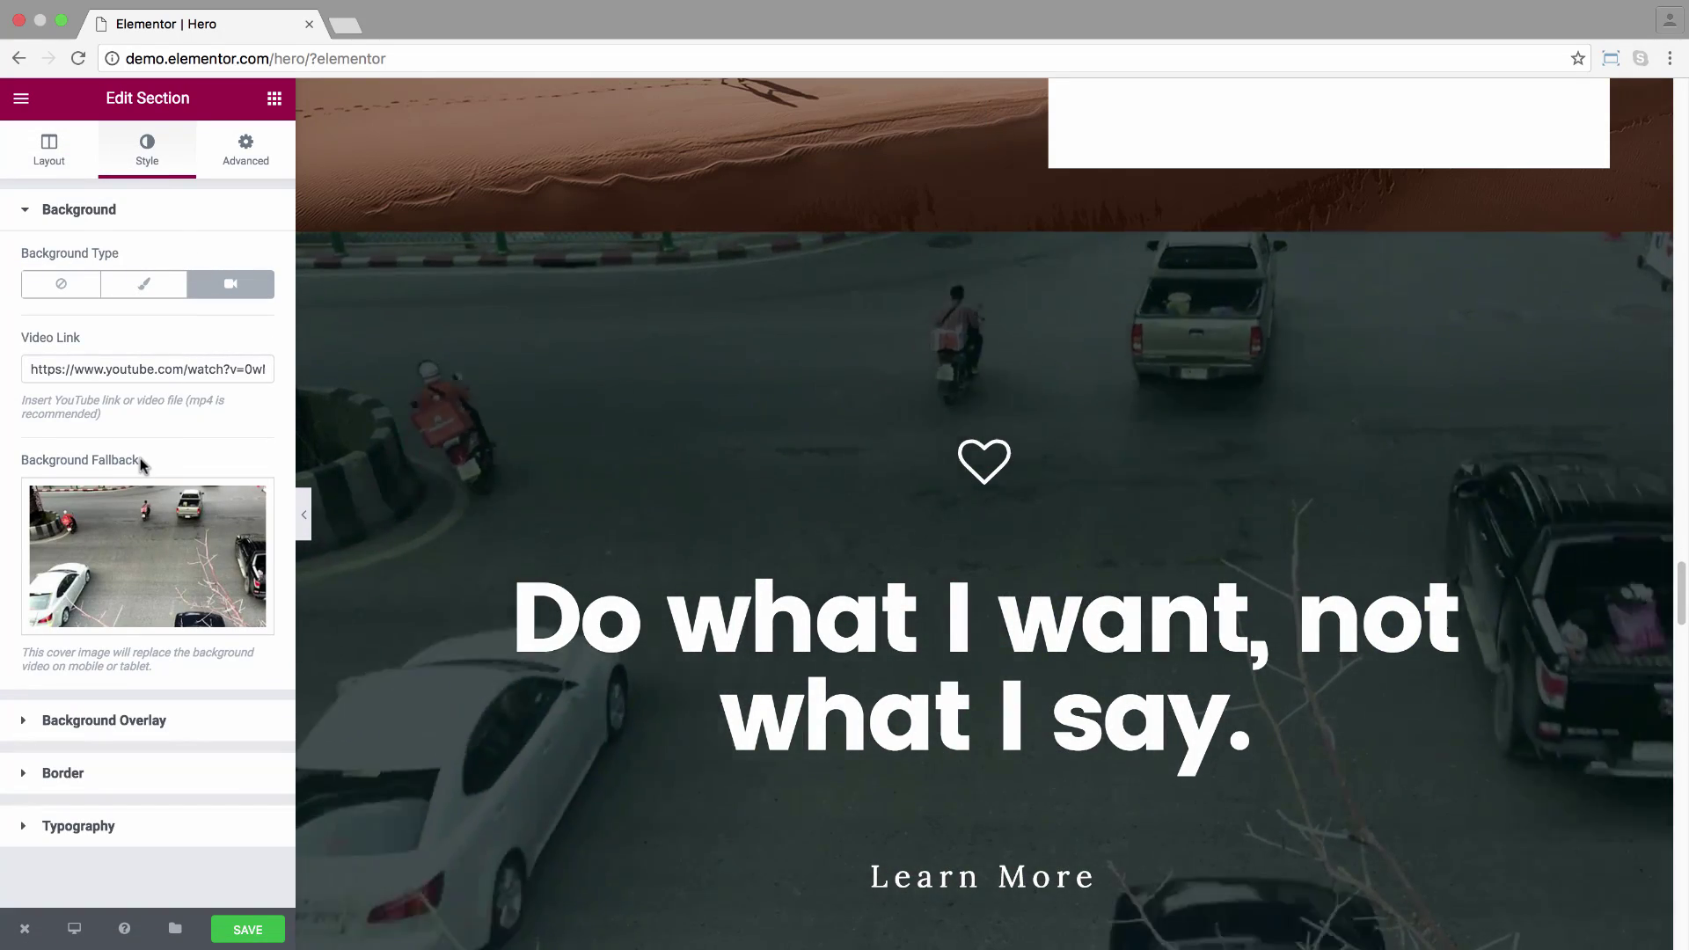
pyautogui.moveTo(204, 528)
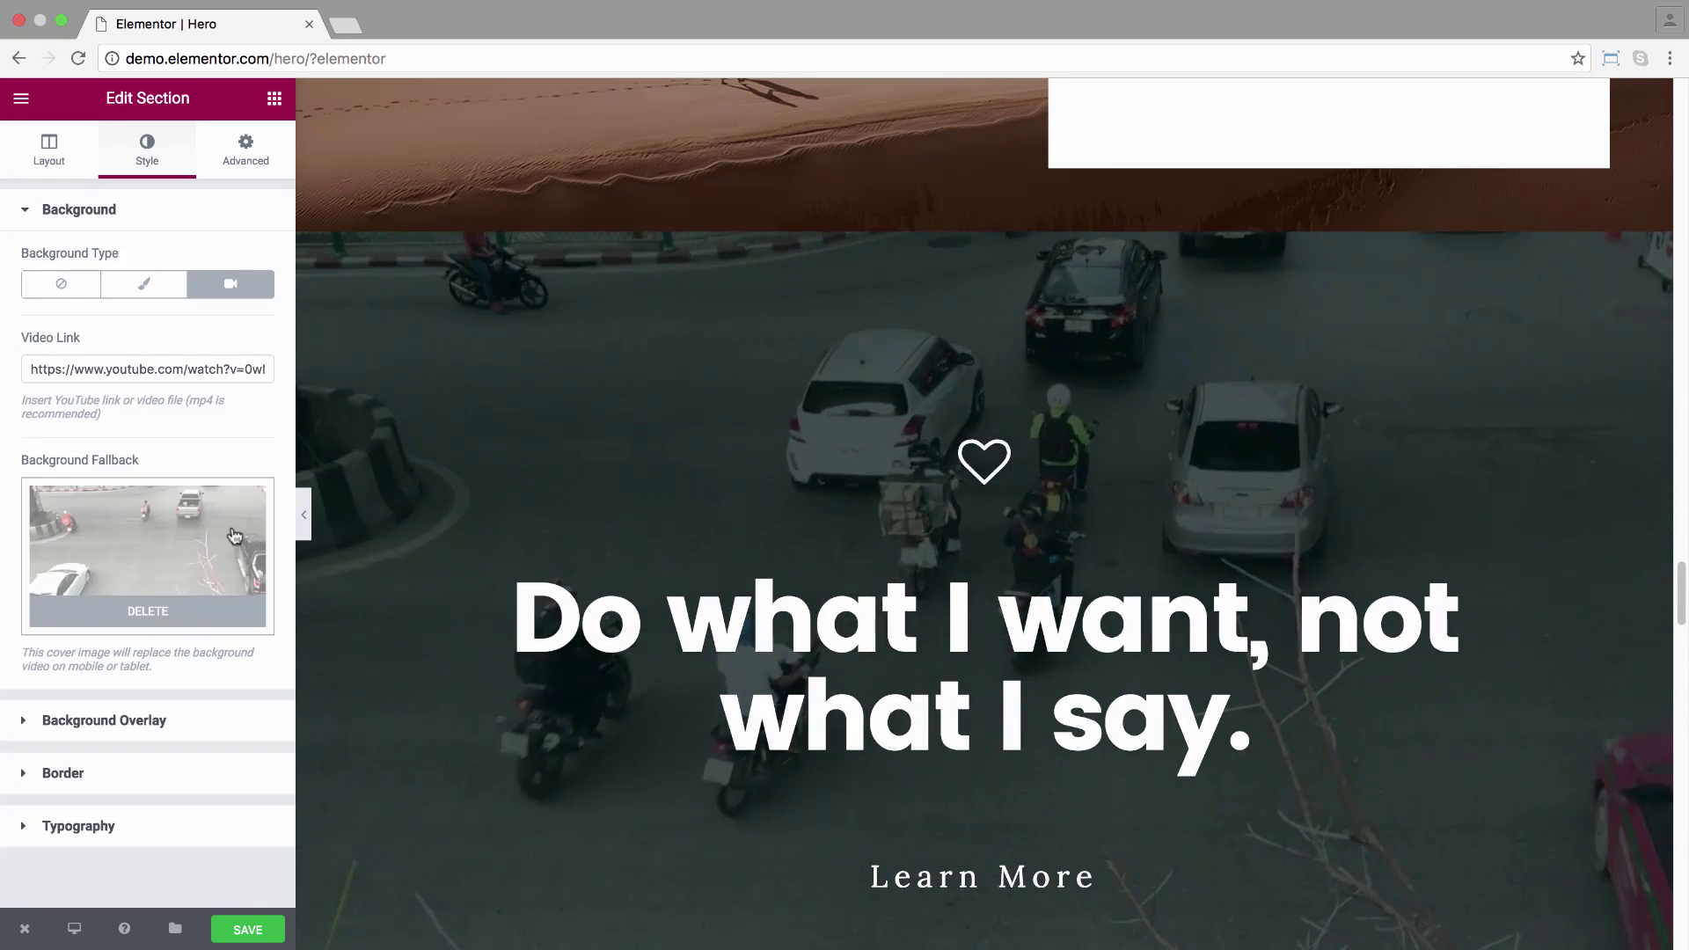
# Preview the video background section at mobile size with the editor panel hidden, and return to the desktop preview.
pyautogui.moveTo(94, 929)
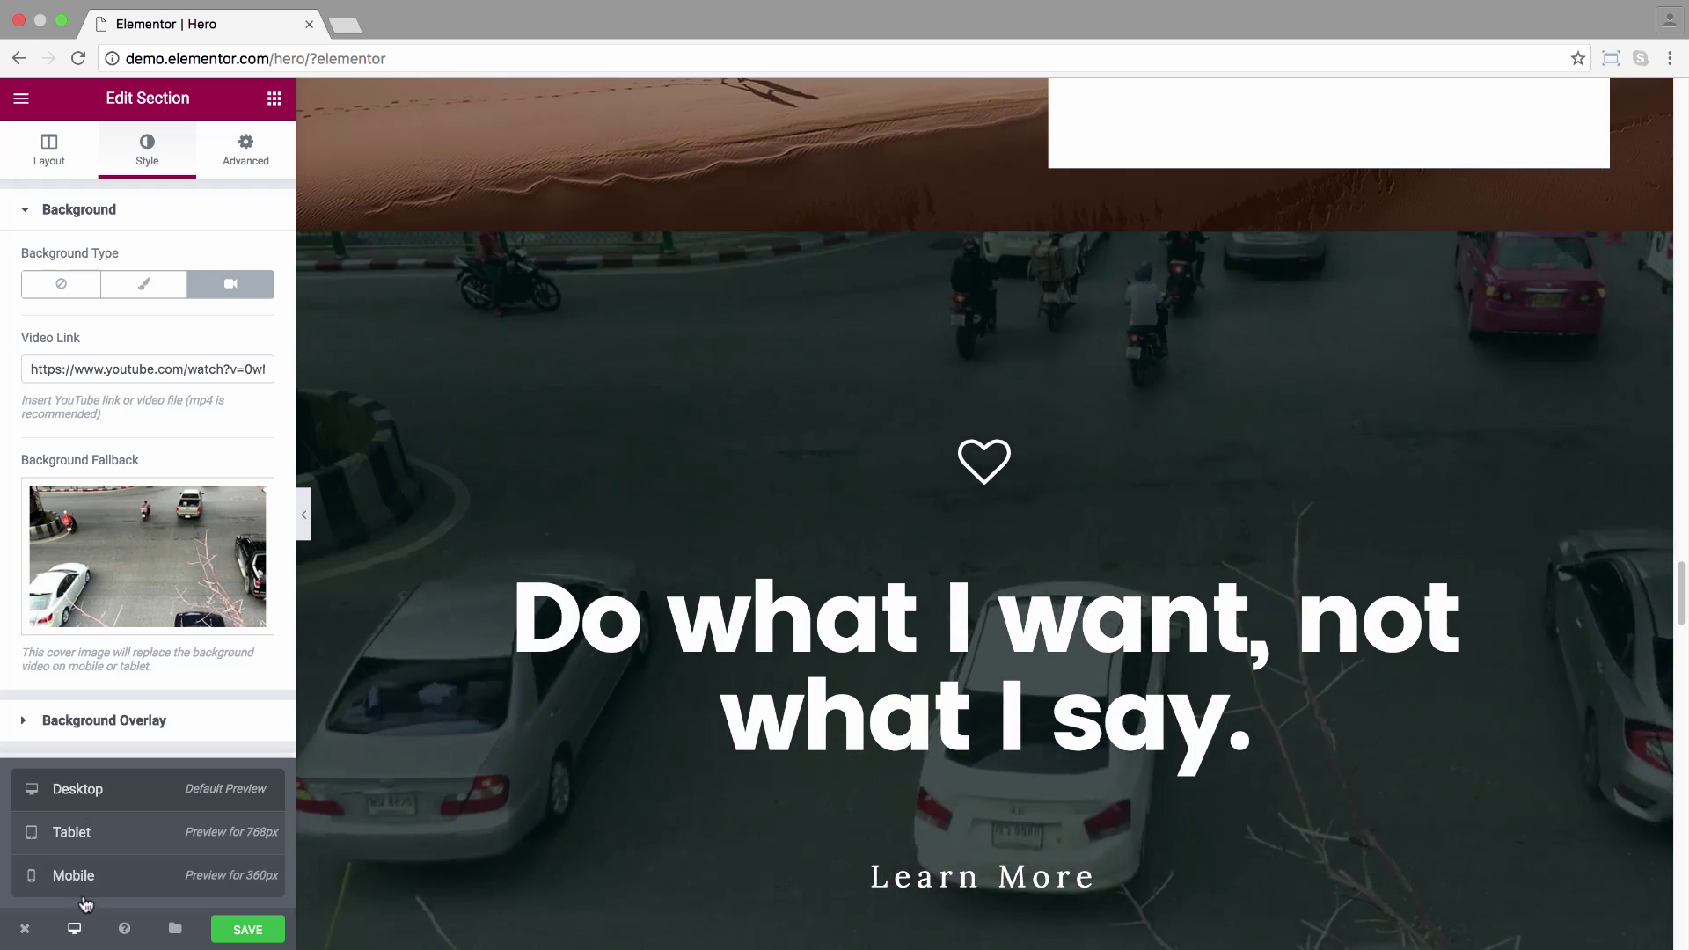
pyautogui.click(73, 875)
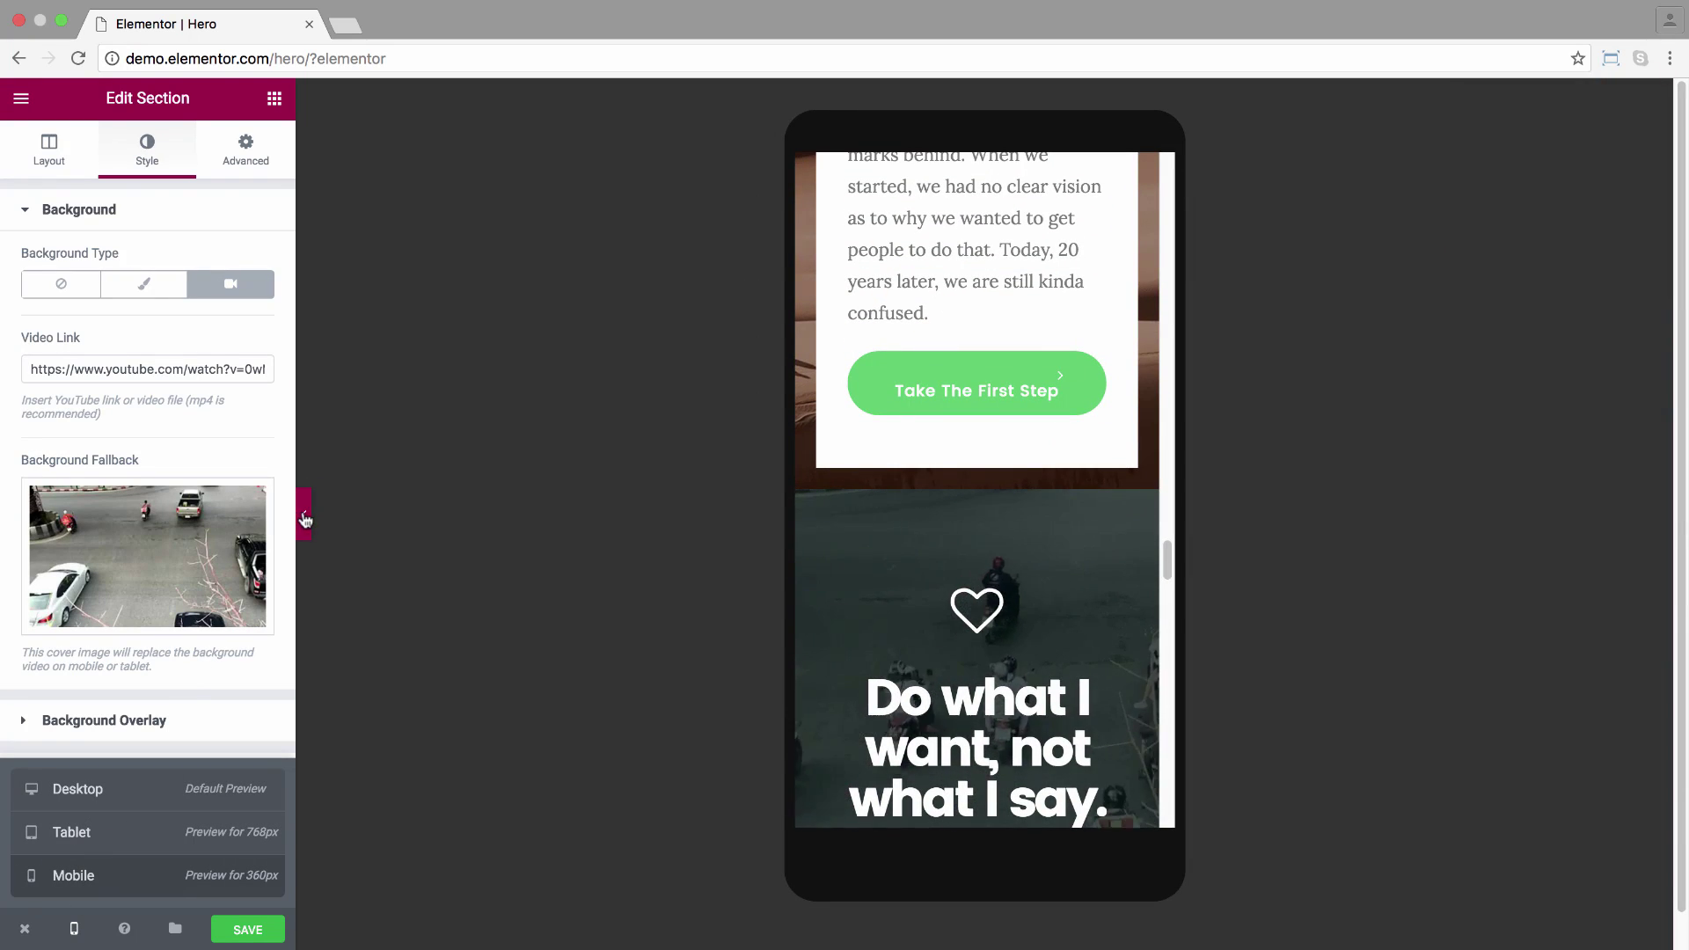
pyautogui.click(304, 519)
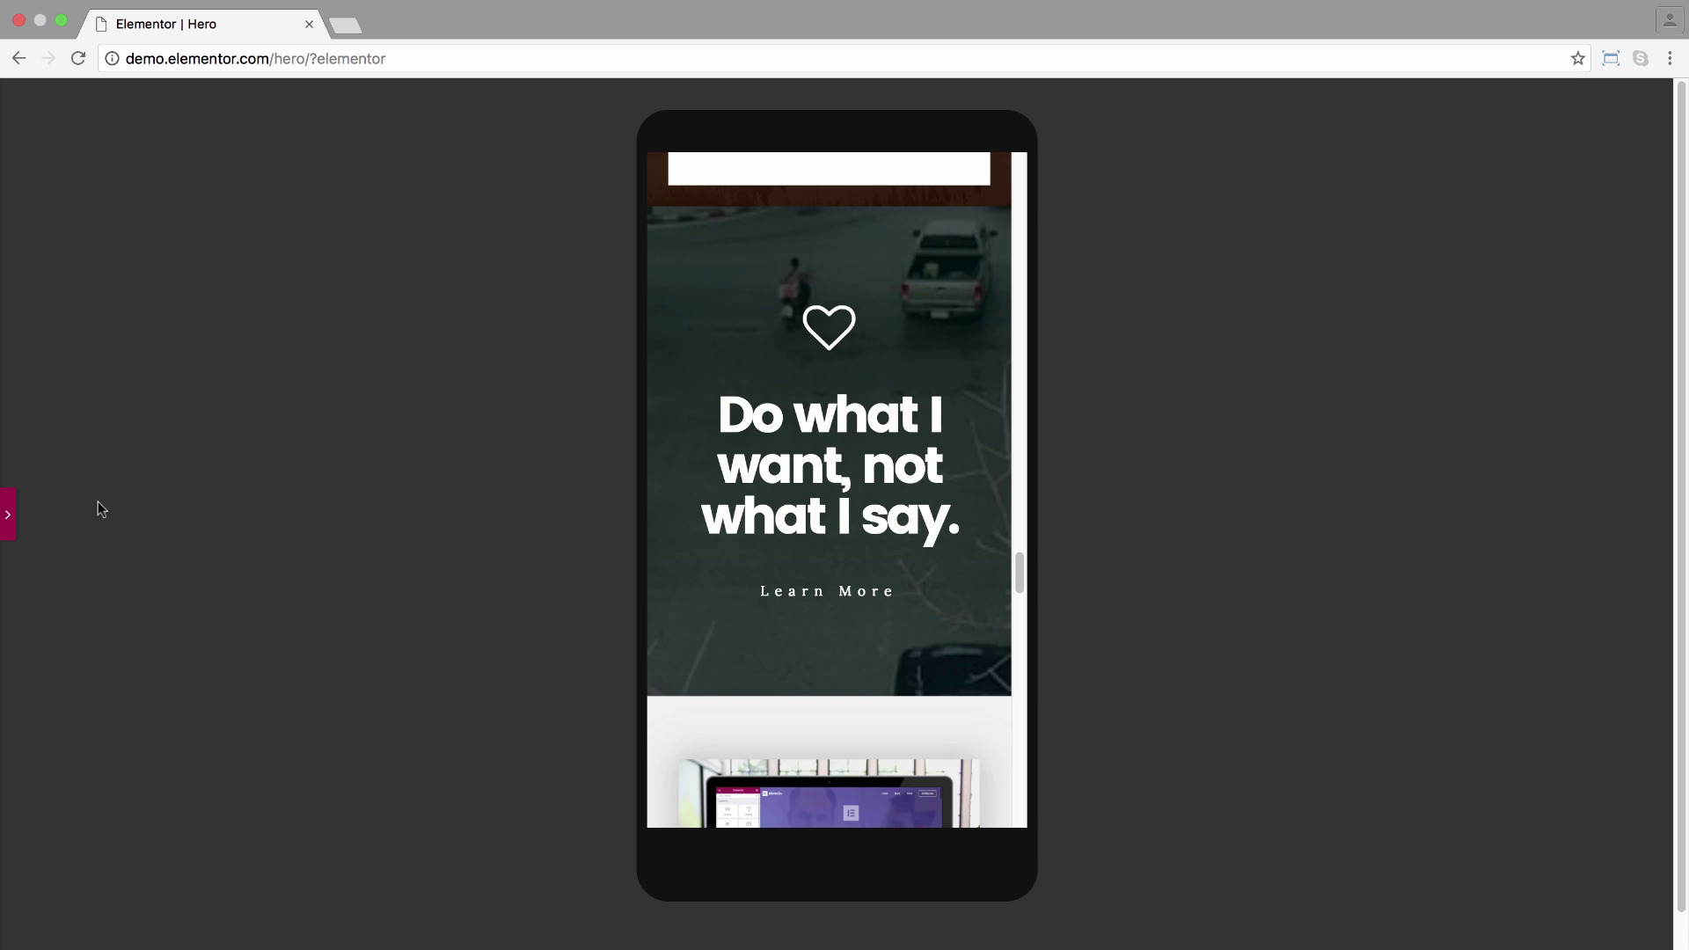
pyautogui.click(10, 517)
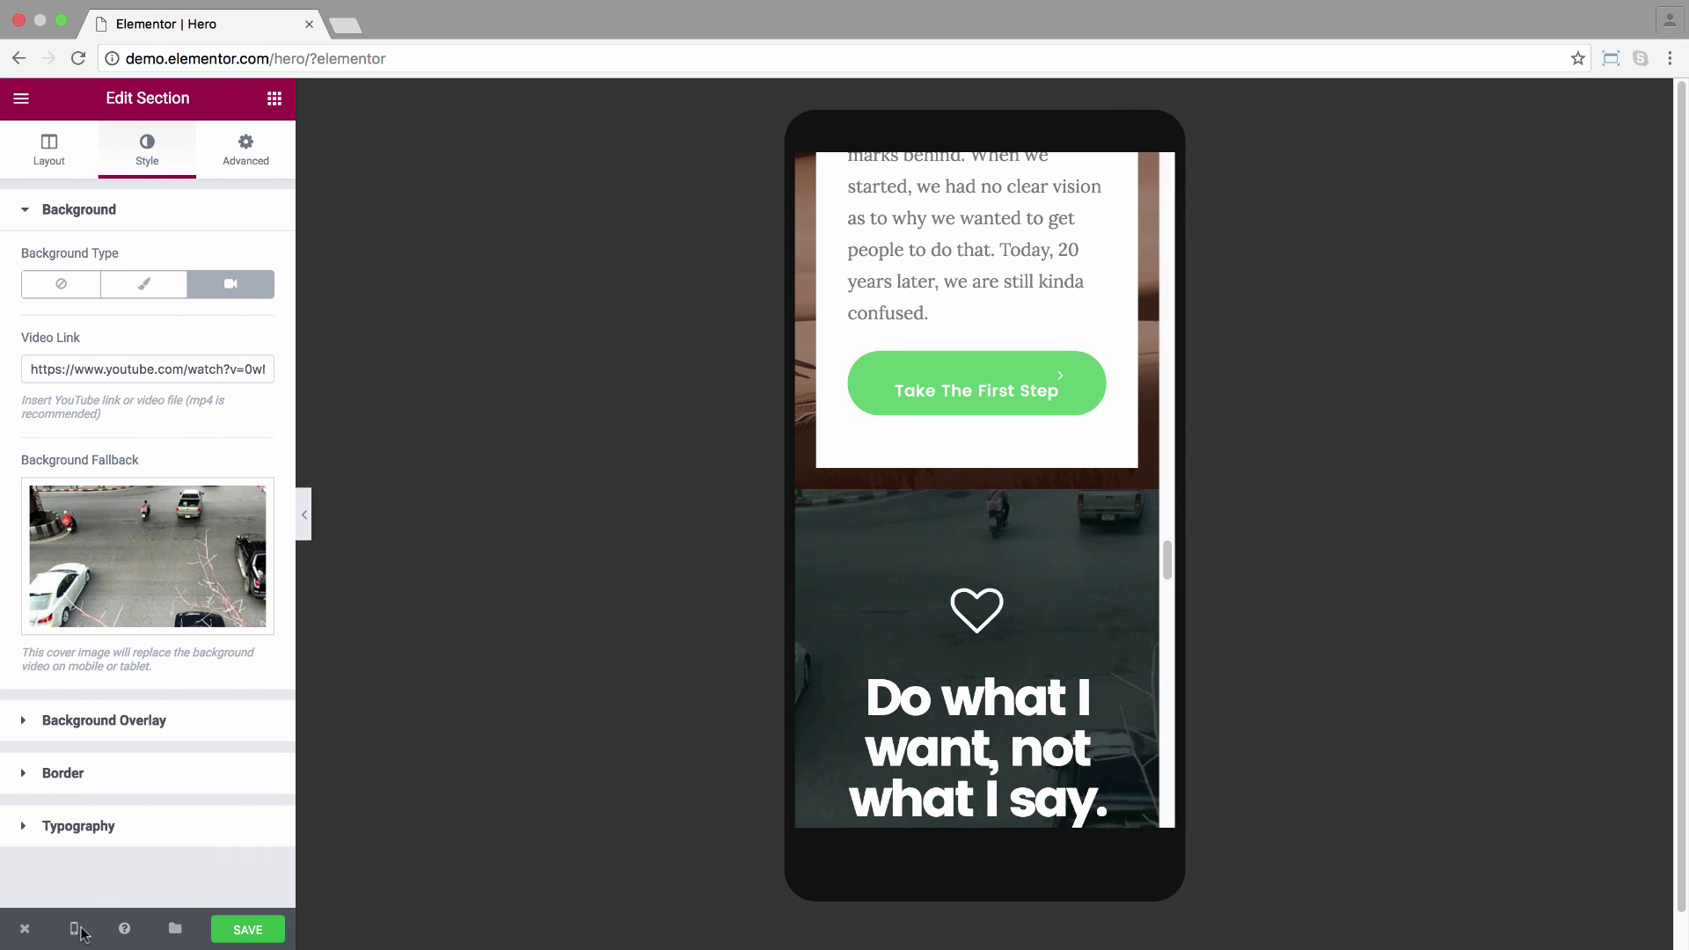
pyautogui.moveTo(74, 930)
pyautogui.click(77, 789)
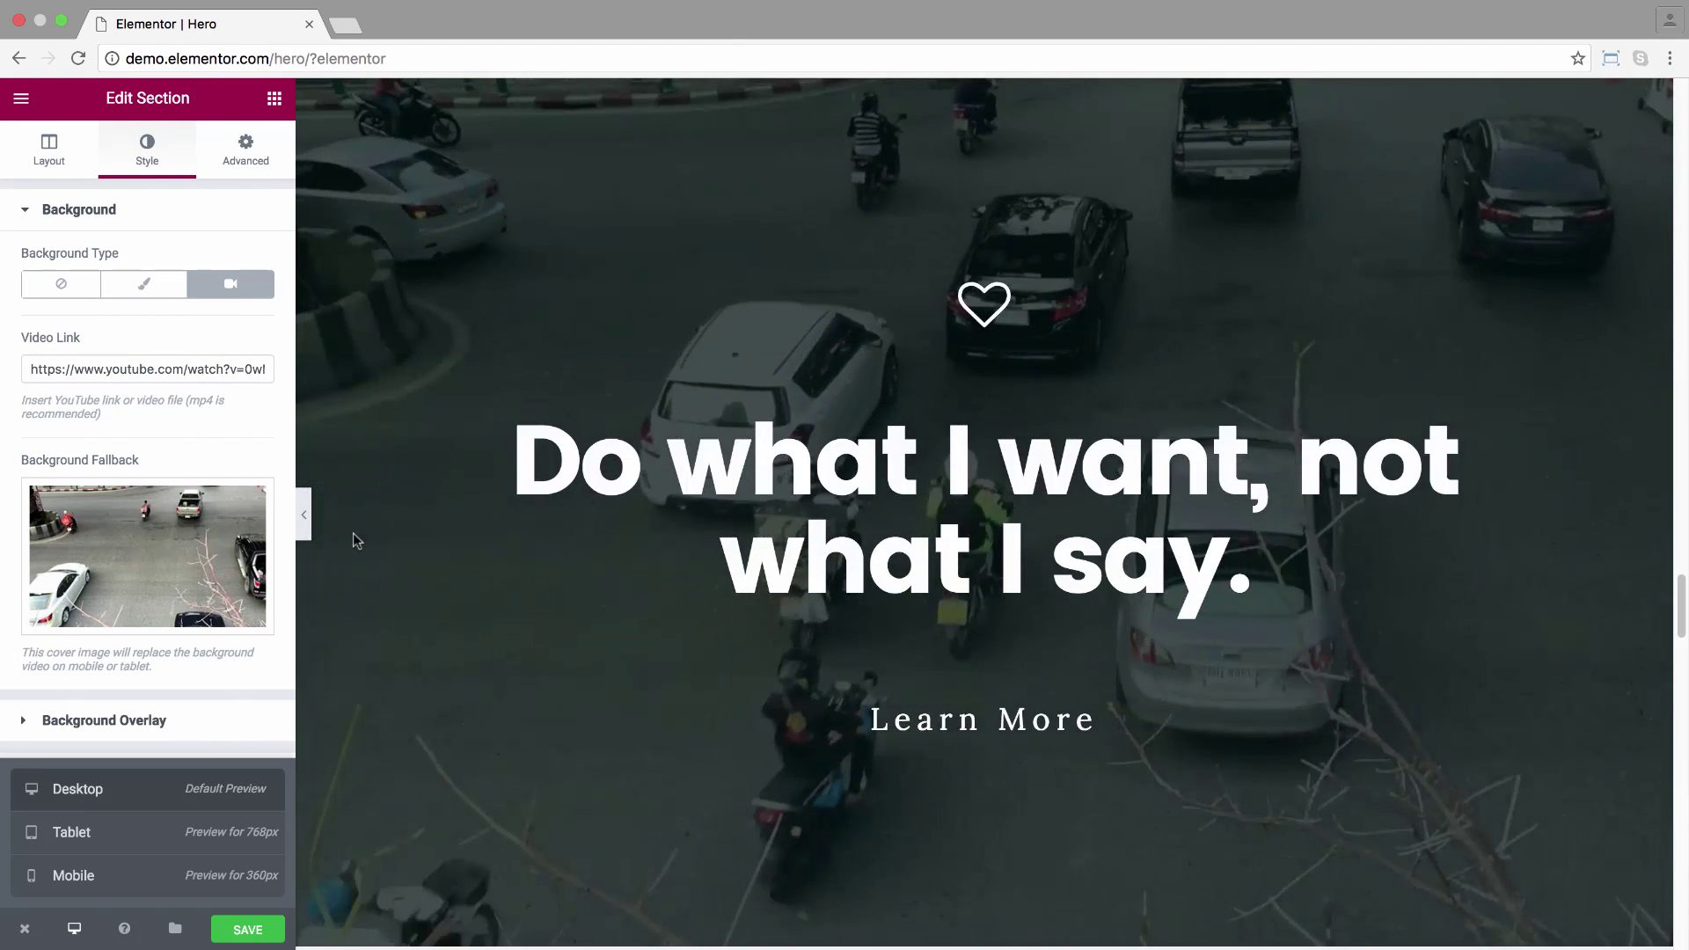
# Open the layout settings of the Hello. section to examine its content width, height and column position.
pyautogui.click(304, 515)
pyautogui.scroll(-5, 465, 523)
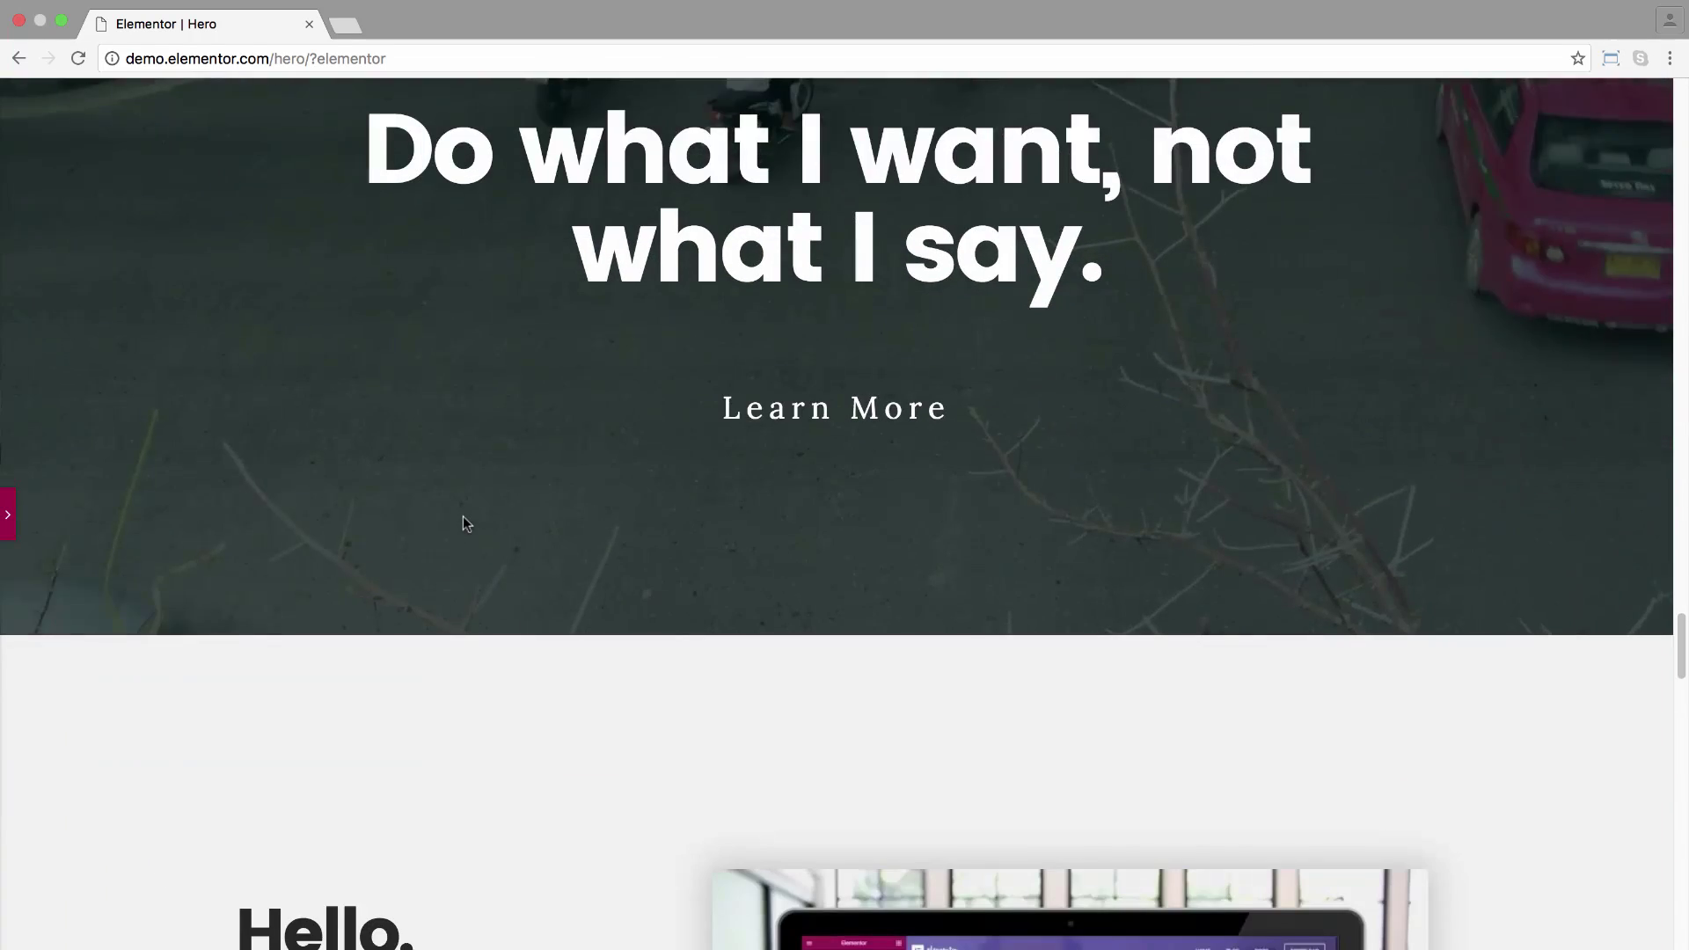
pyautogui.scroll(-3, 462, 515)
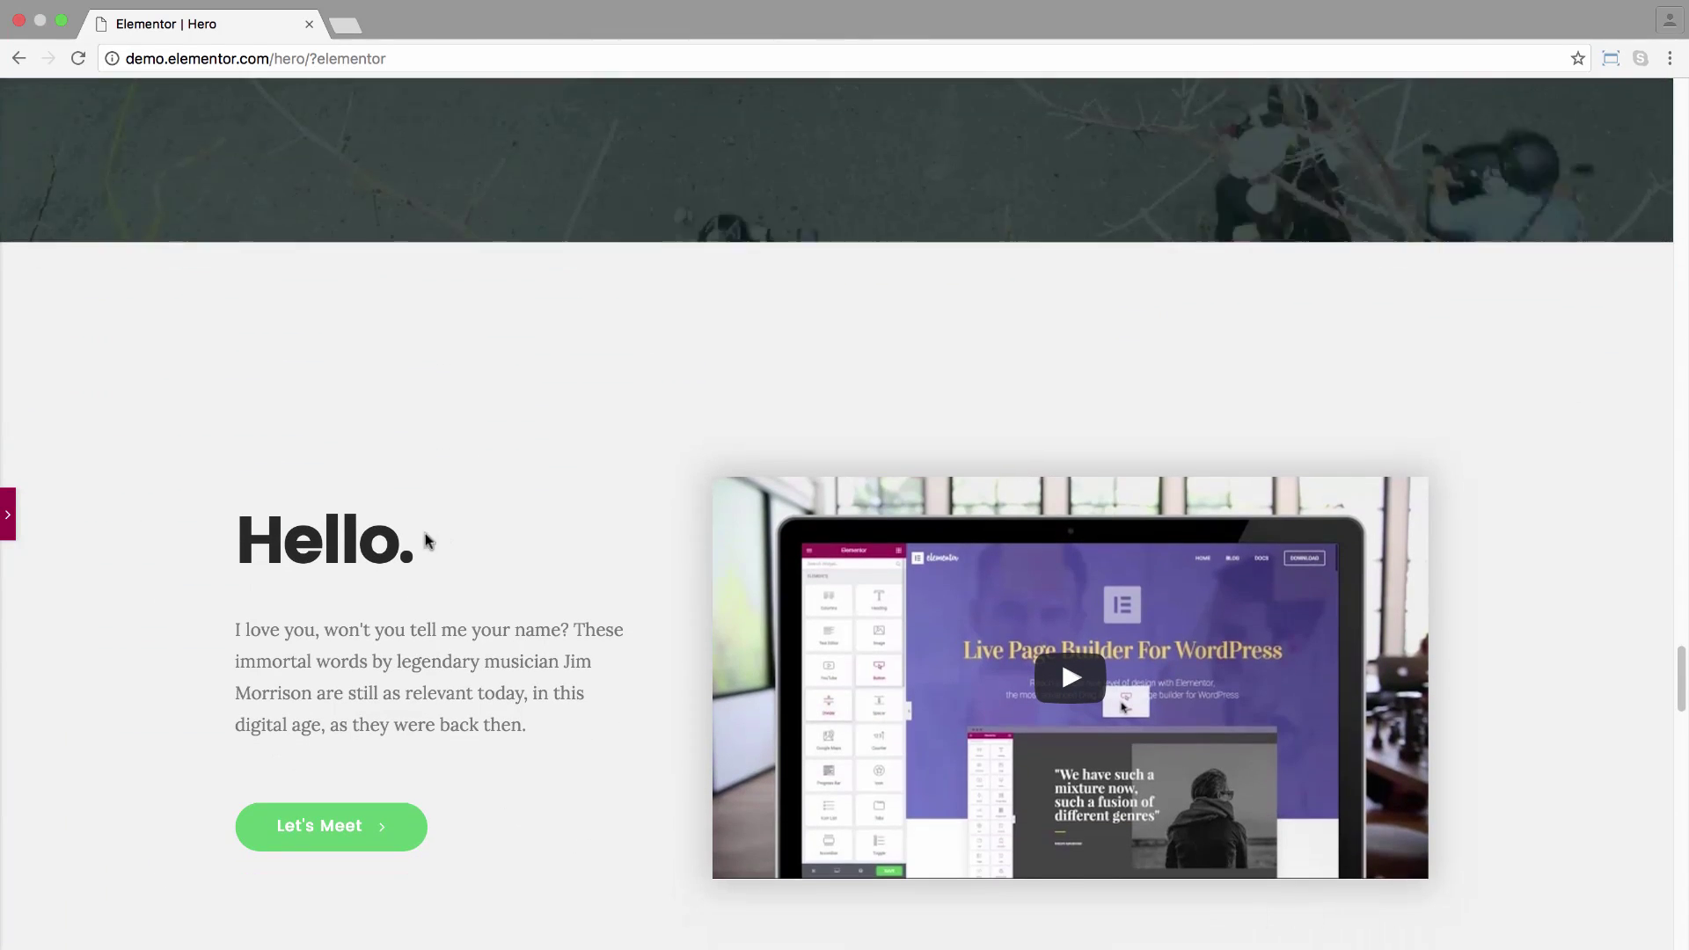
pyautogui.click(8, 519)
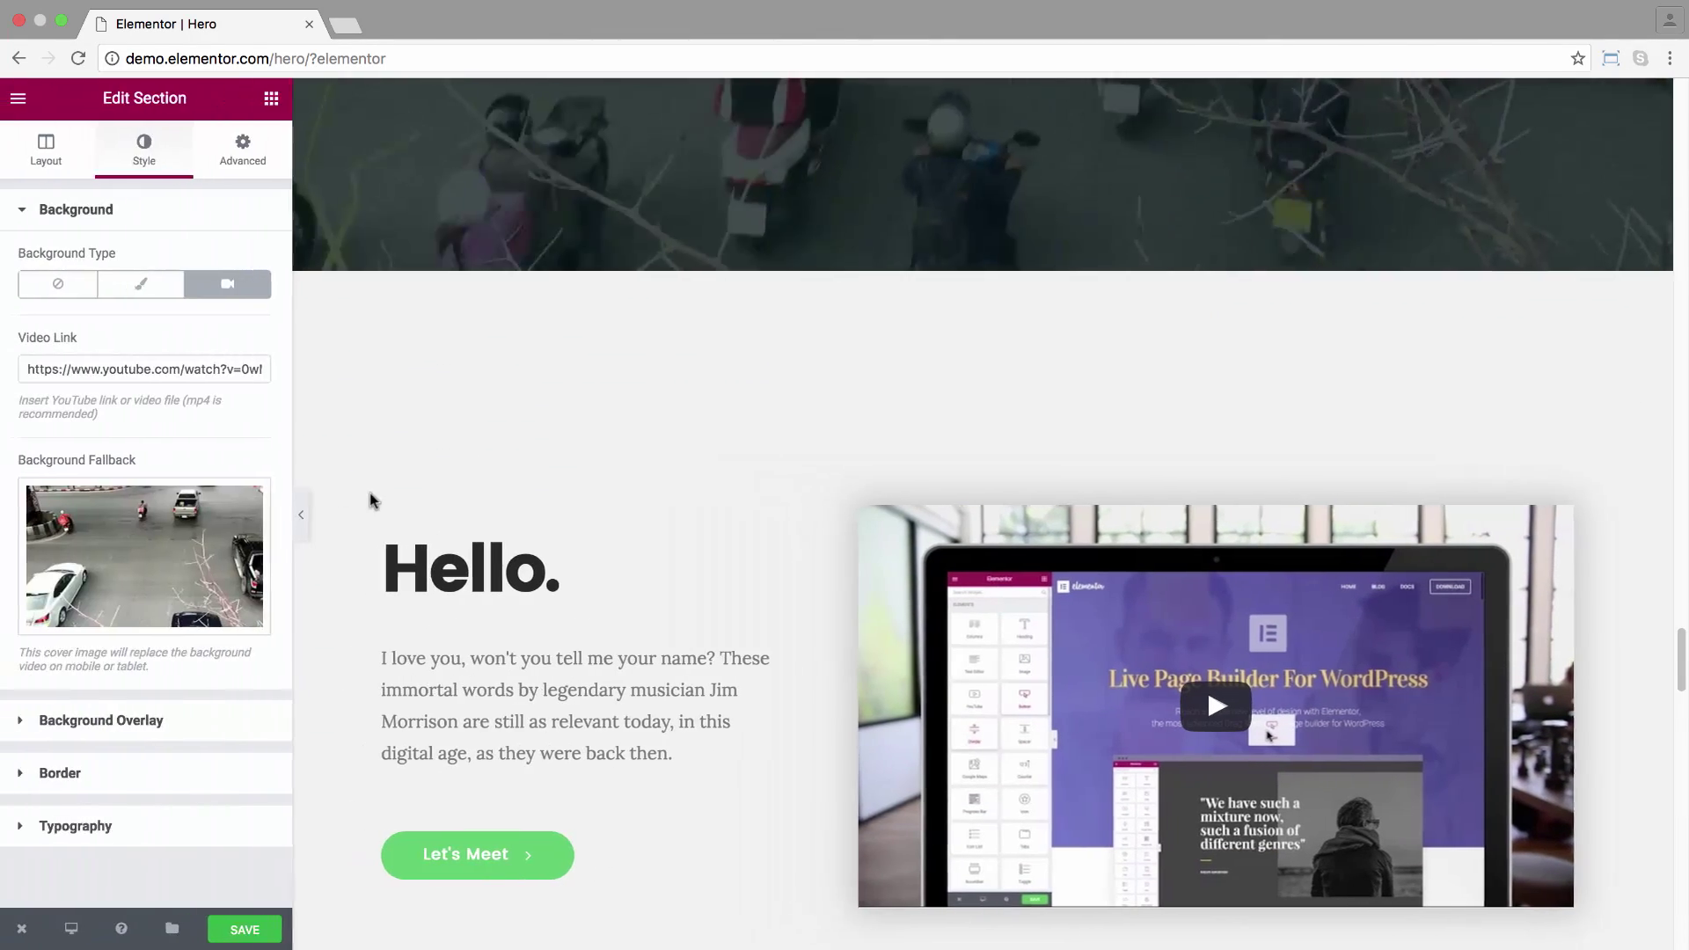
pyautogui.click(468, 481)
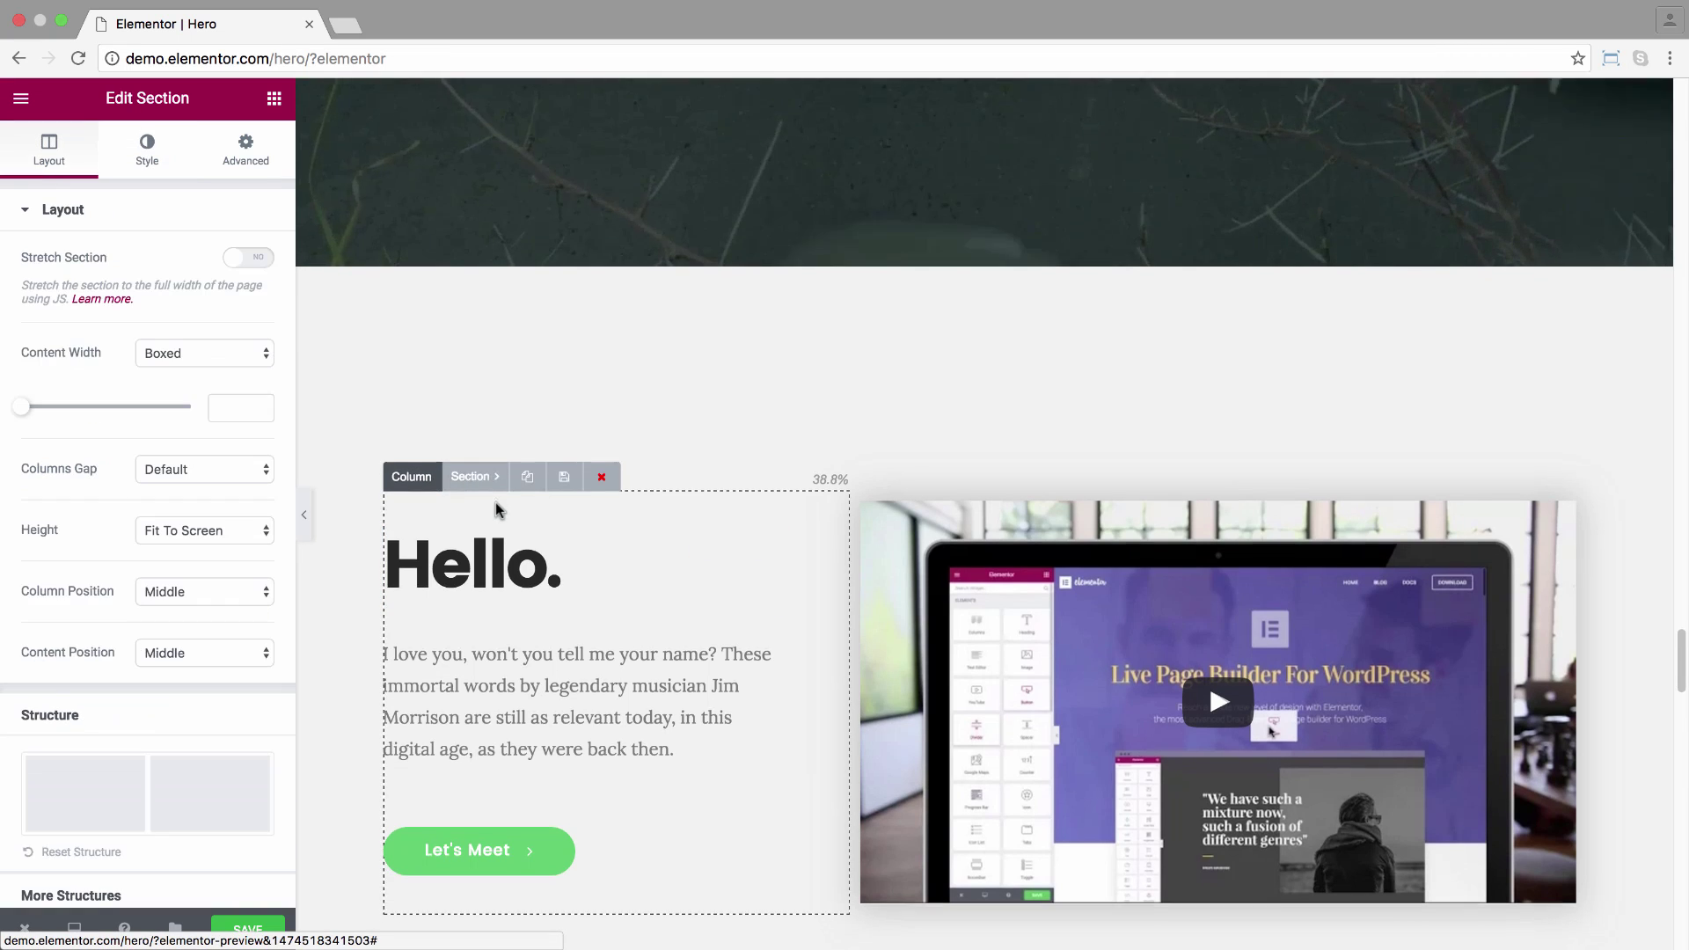
pyautogui.scroll(-1, 494, 503)
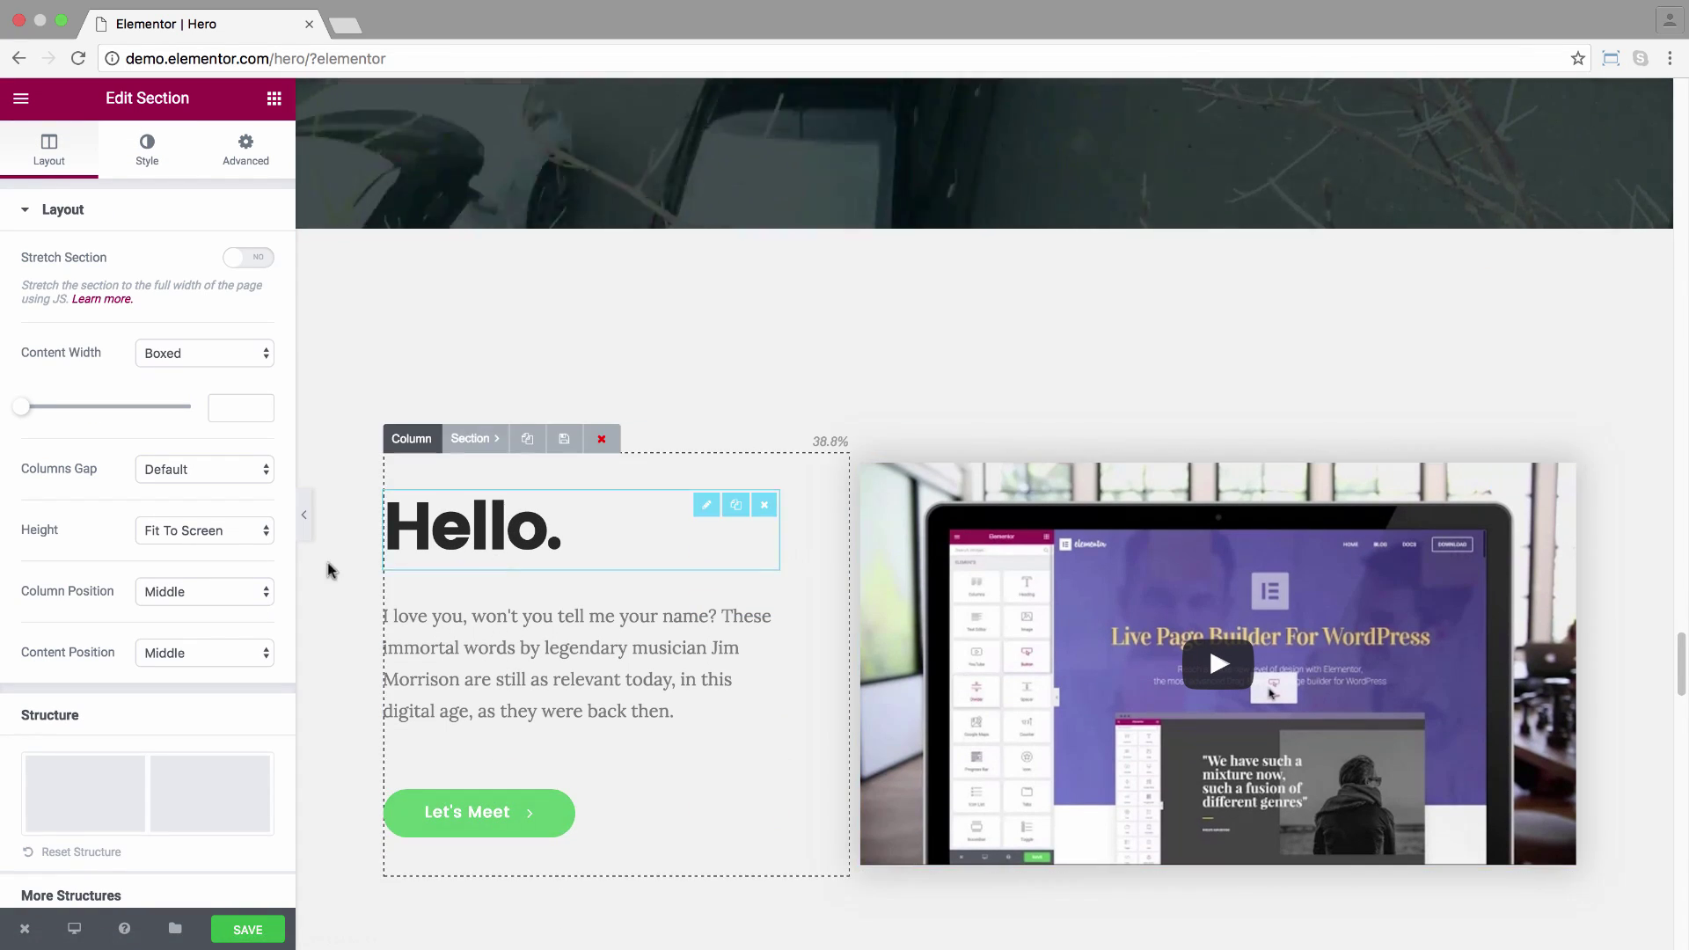
# Open the advanced Background & Border settings of the video beside the Hello. text.
pyautogui.click(305, 516)
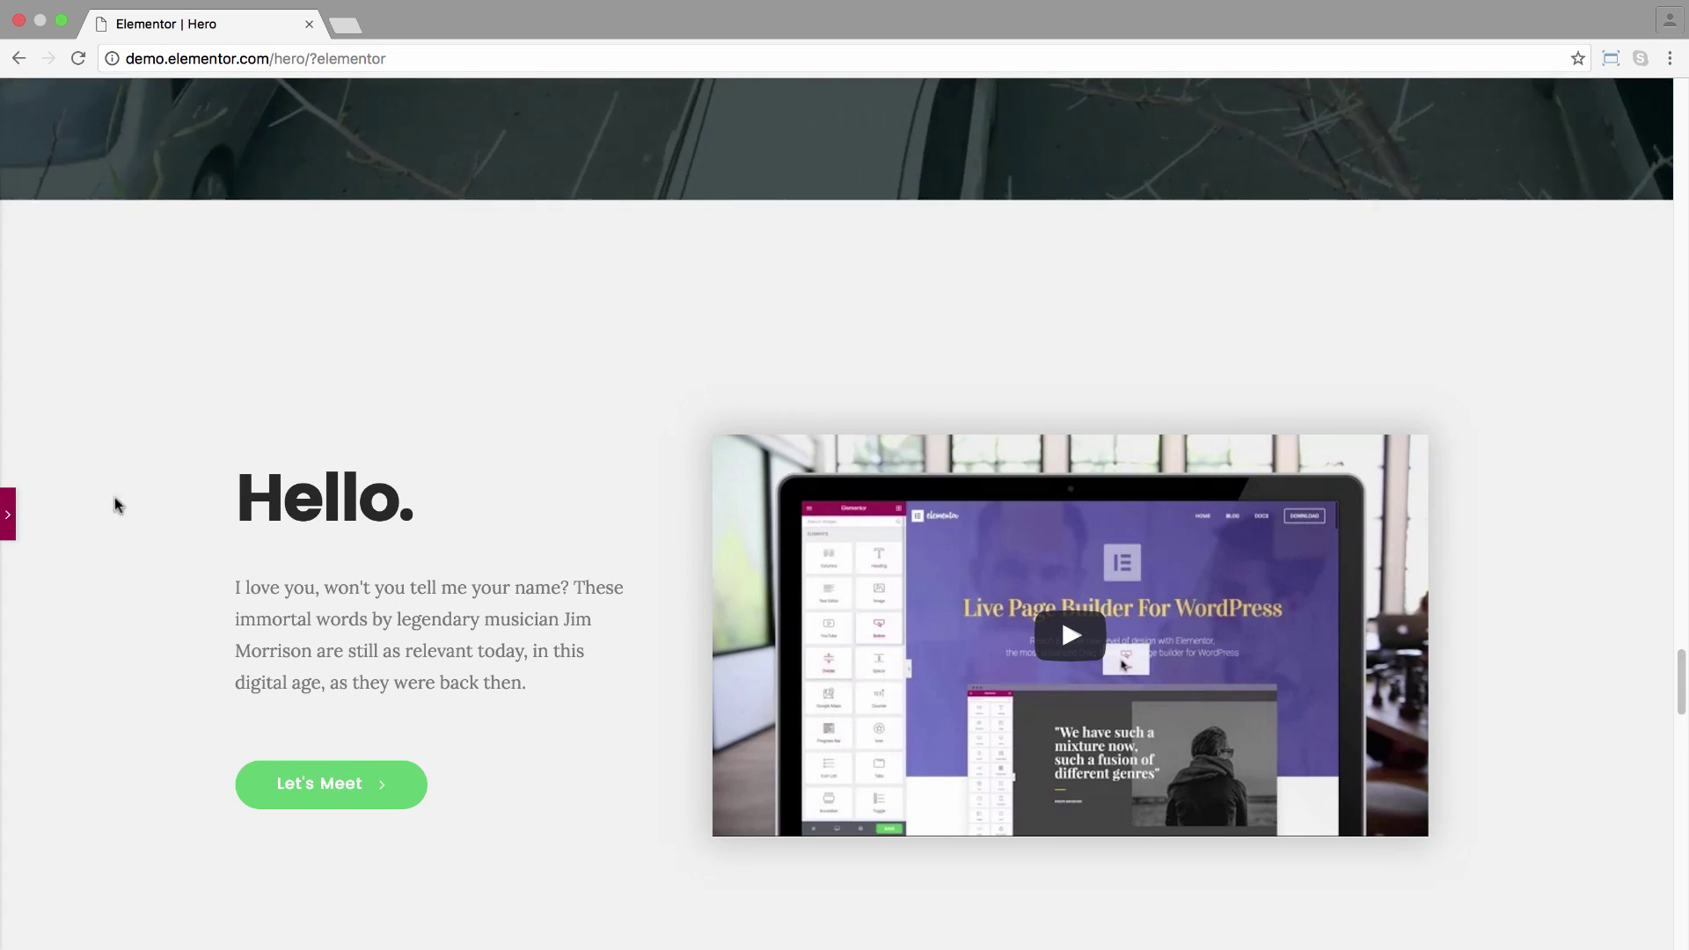
pyautogui.click(8, 514)
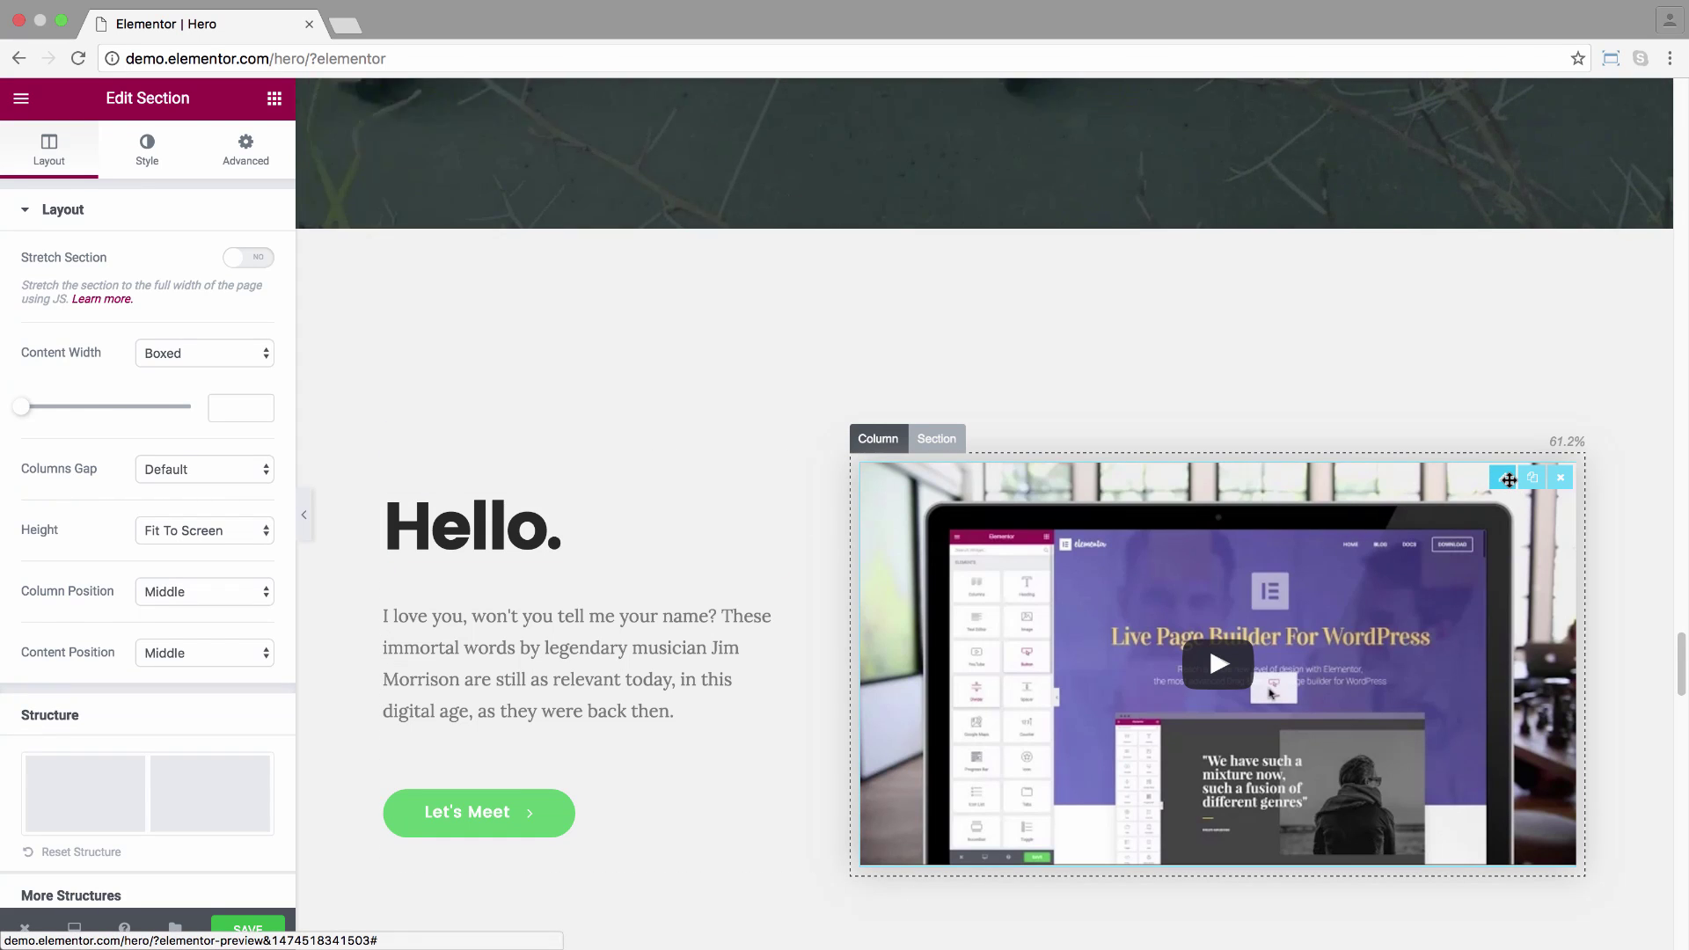
pyautogui.click(1508, 479)
pyautogui.click(221, 158)
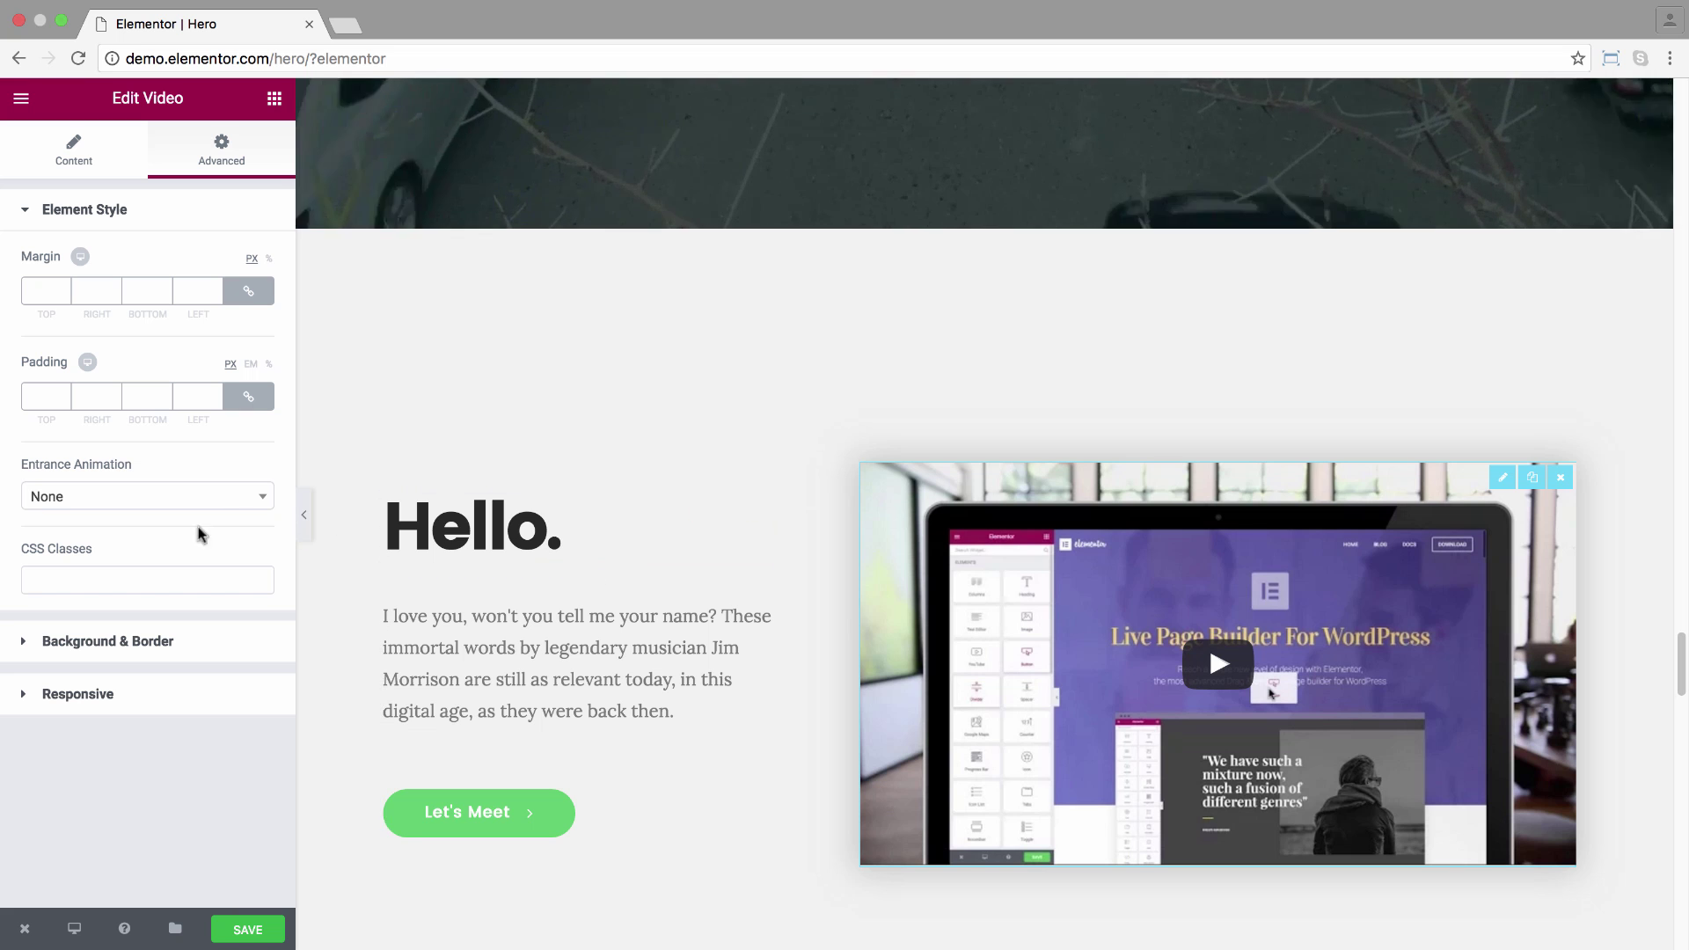
pyautogui.click(124, 651)
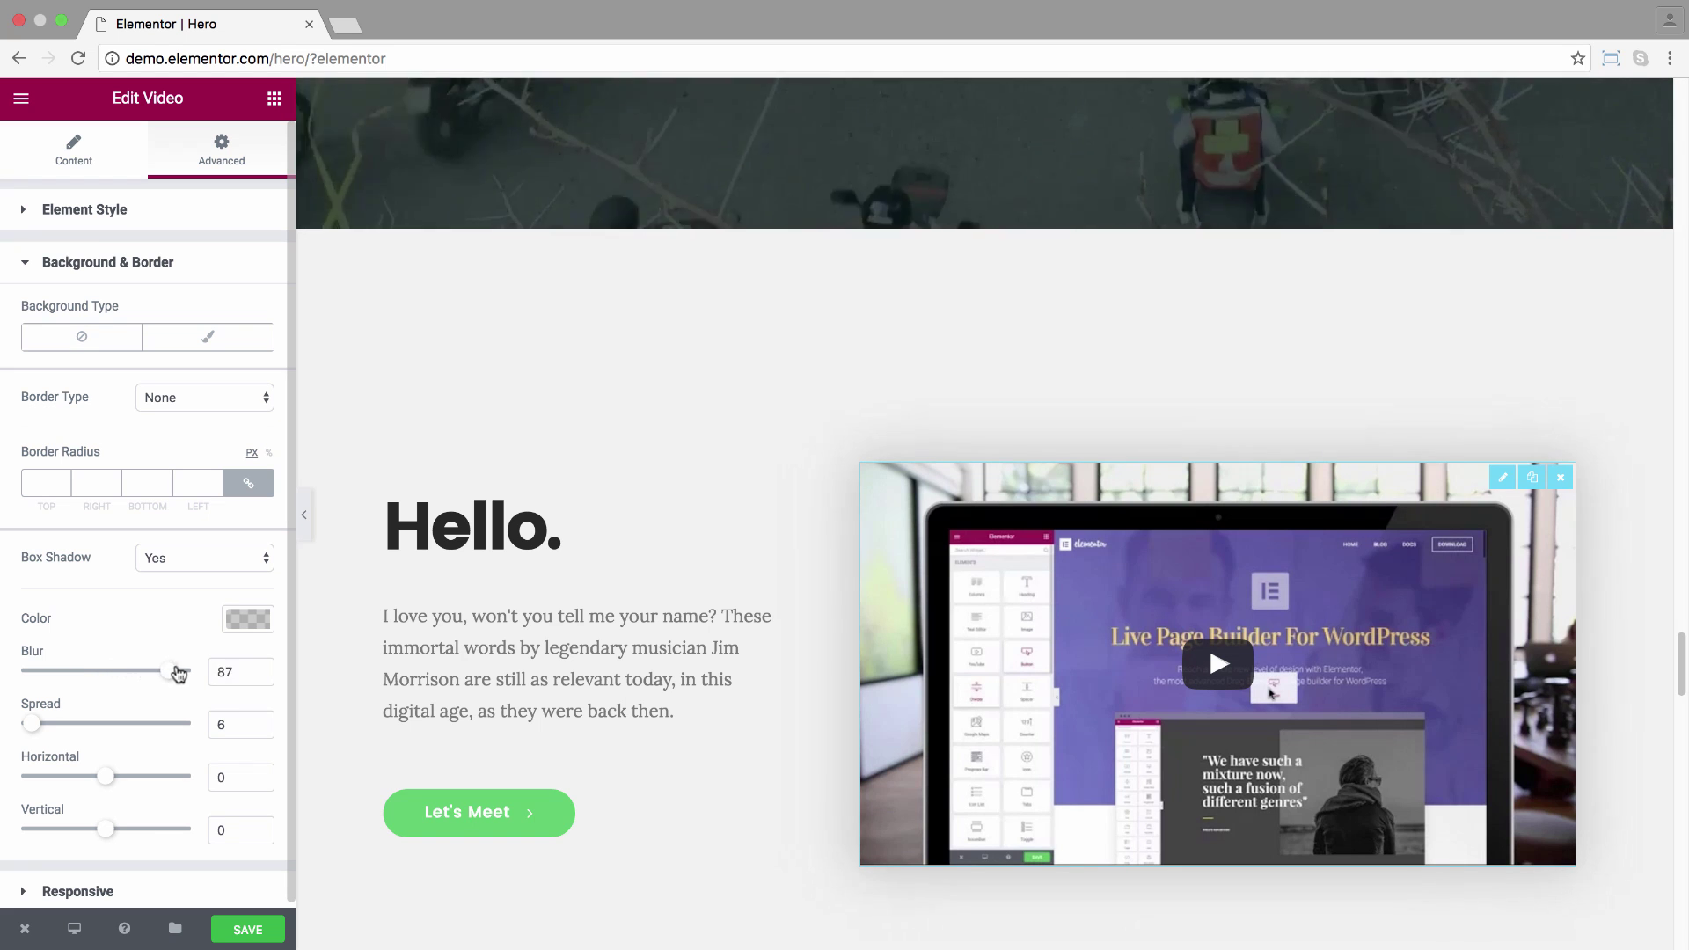
# Set the video's box shadow to a blur of 50 and a spread of 6, and hide the editor panel.
pyautogui.moveTo(123, 671); pyautogui.dragTo(121, 723)
pyautogui.moveTo(217, 677); pyautogui.dragTo(252, 670)
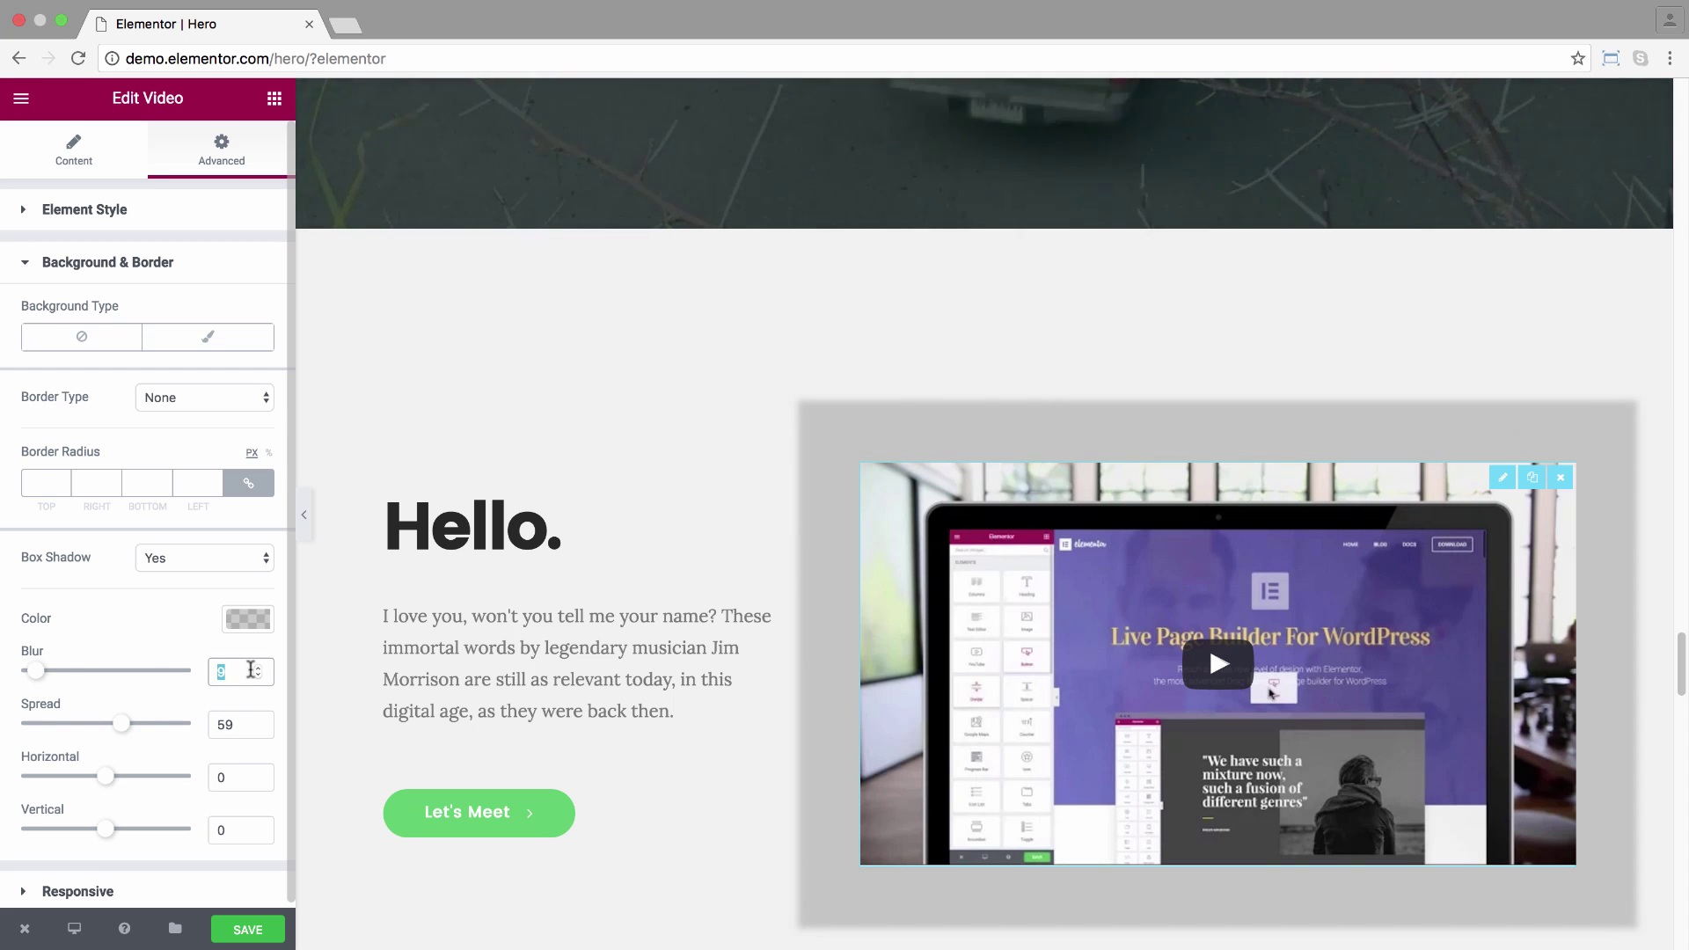
pyautogui.write('50')
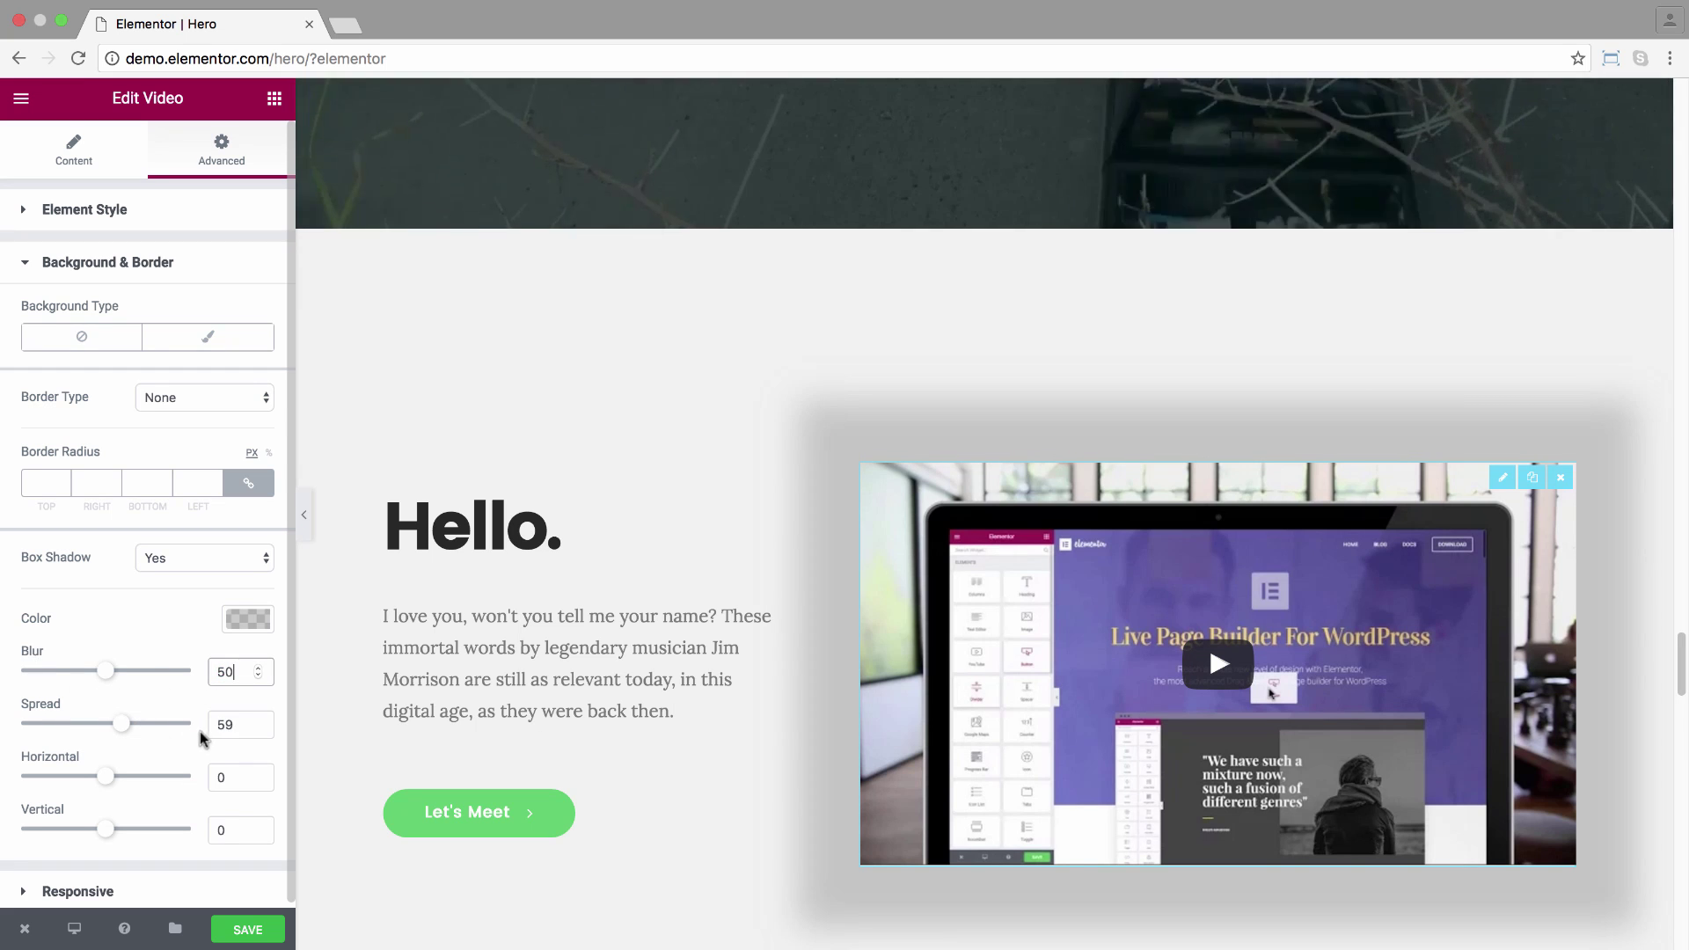
pyautogui.moveTo(216, 728); pyautogui.dragTo(250, 725)
pyautogui.write('6')
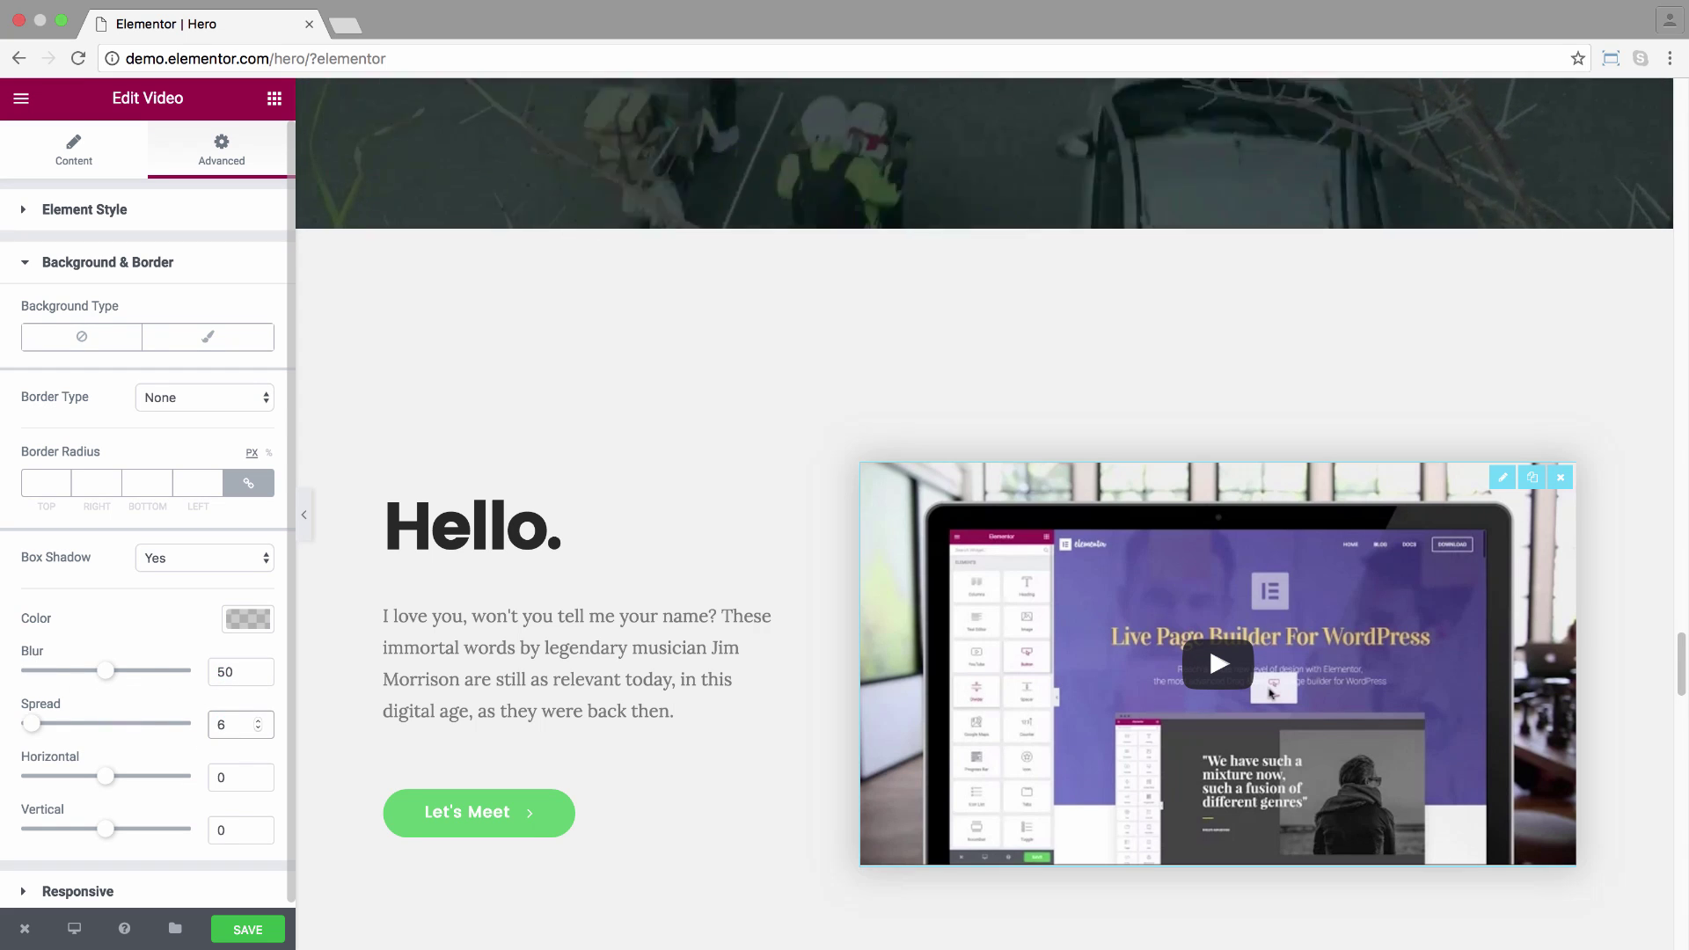
pyautogui.click(304, 514)
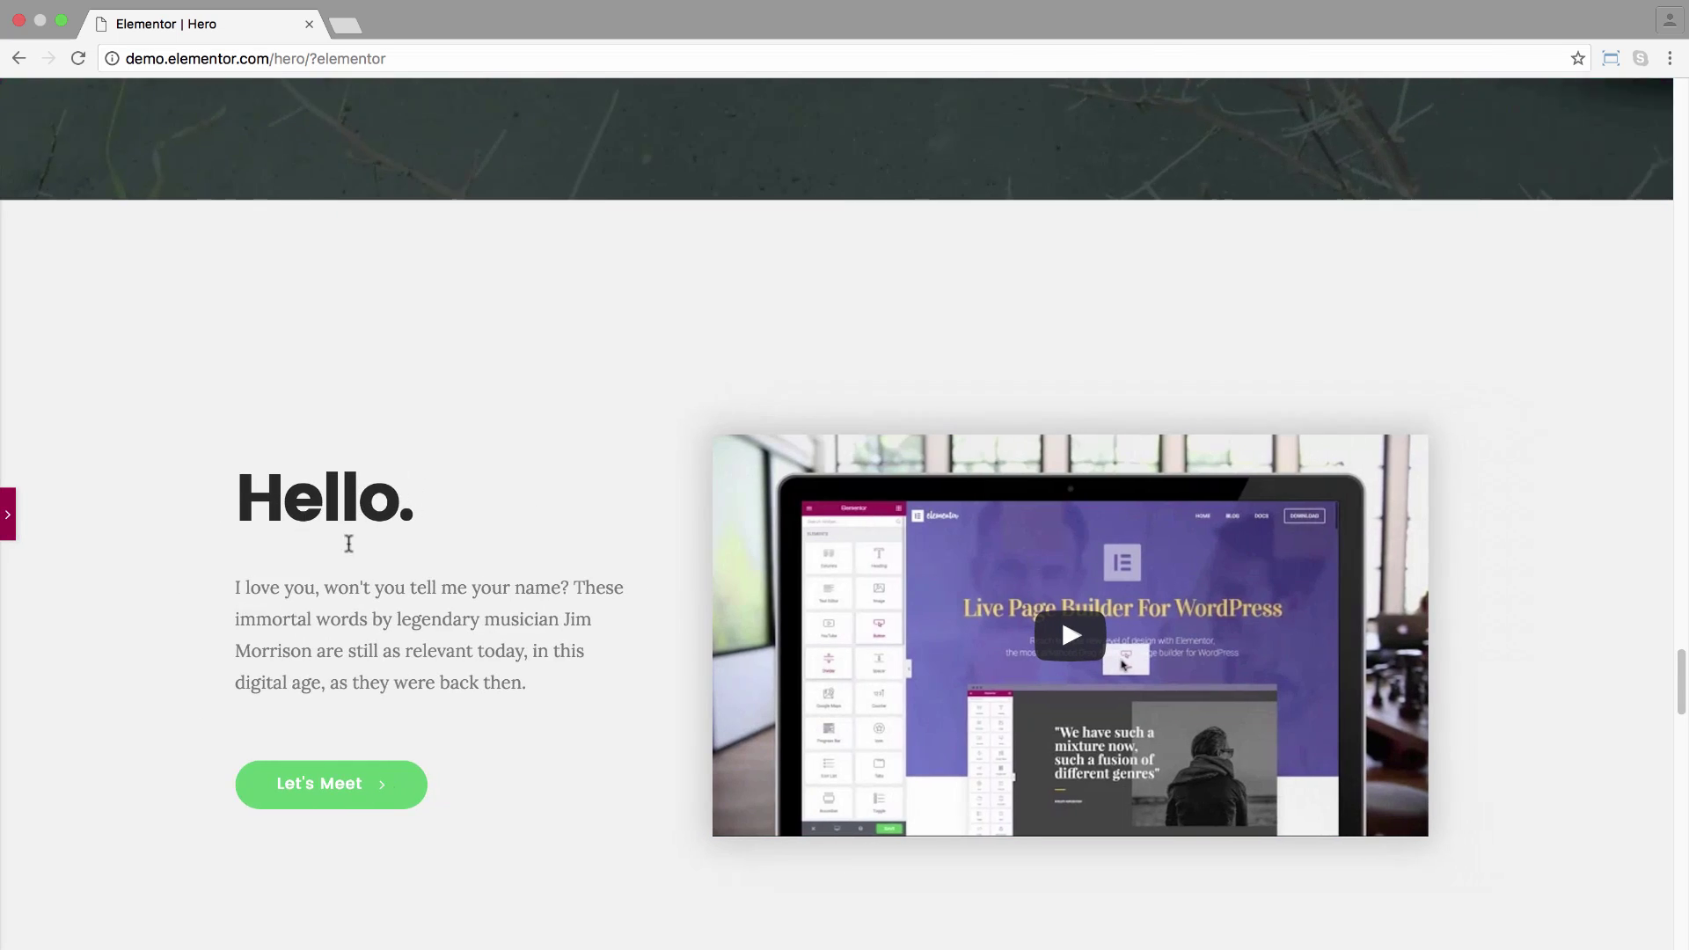
# Examine the "Writing, made simple." section and its laptop image with the editor panel shown and hidden.
pyautogui.scroll(-3, 351, 484)
pyautogui.scroll(-8, 381, 546)
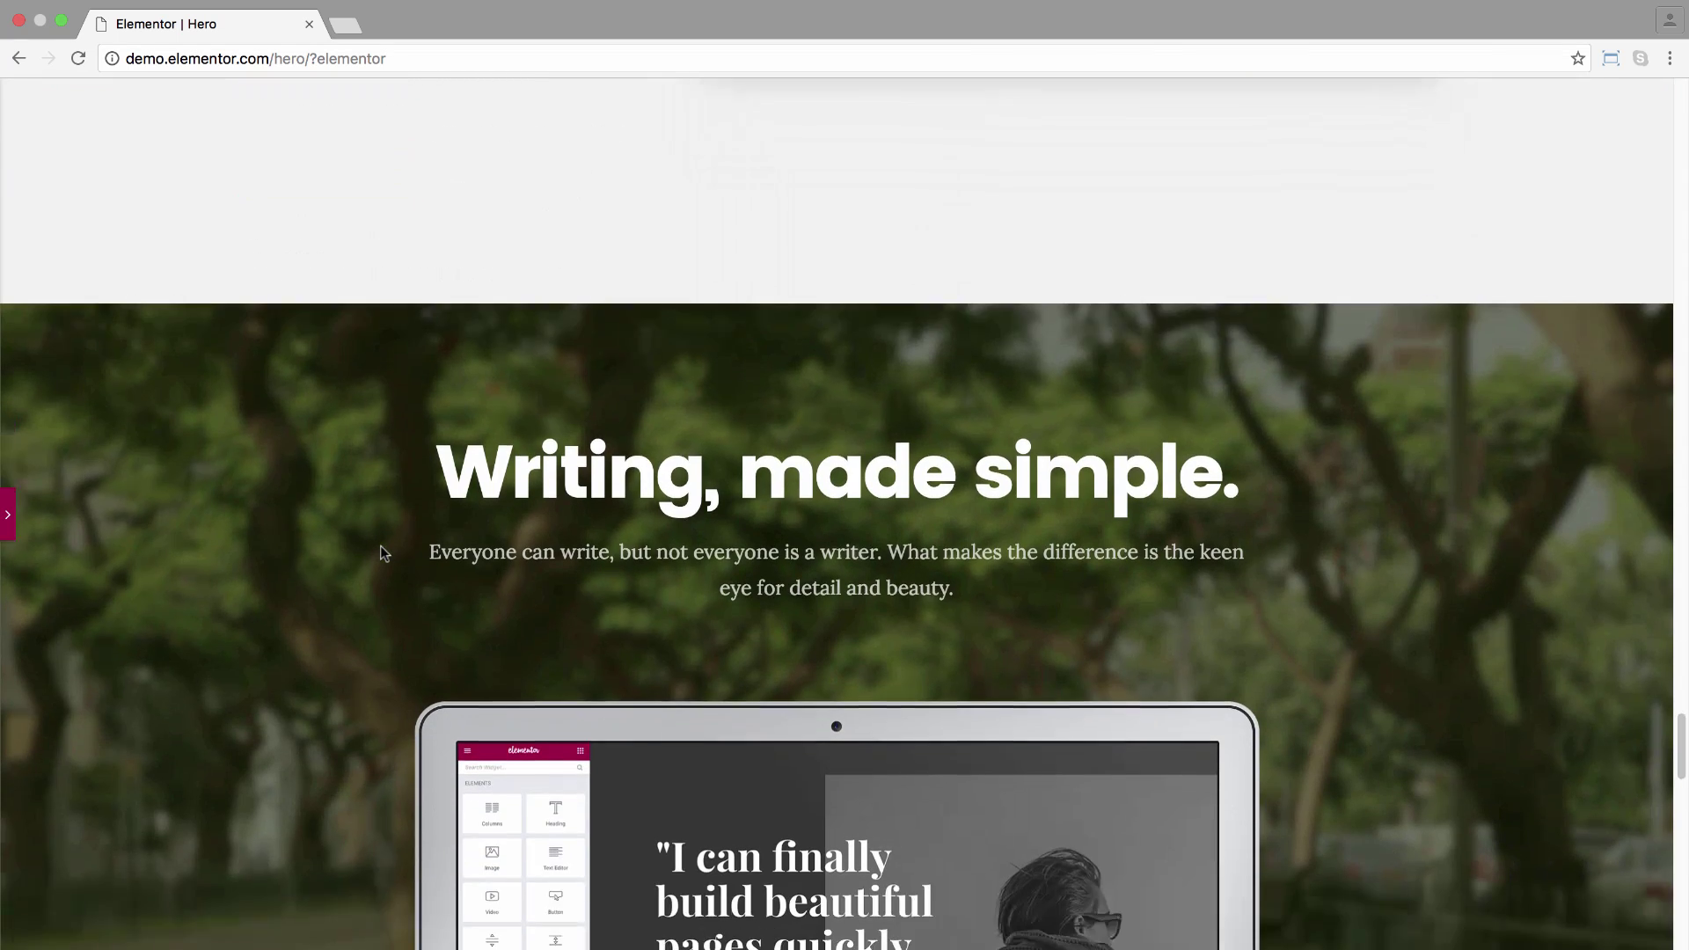
pyautogui.scroll(-3, 381, 547)
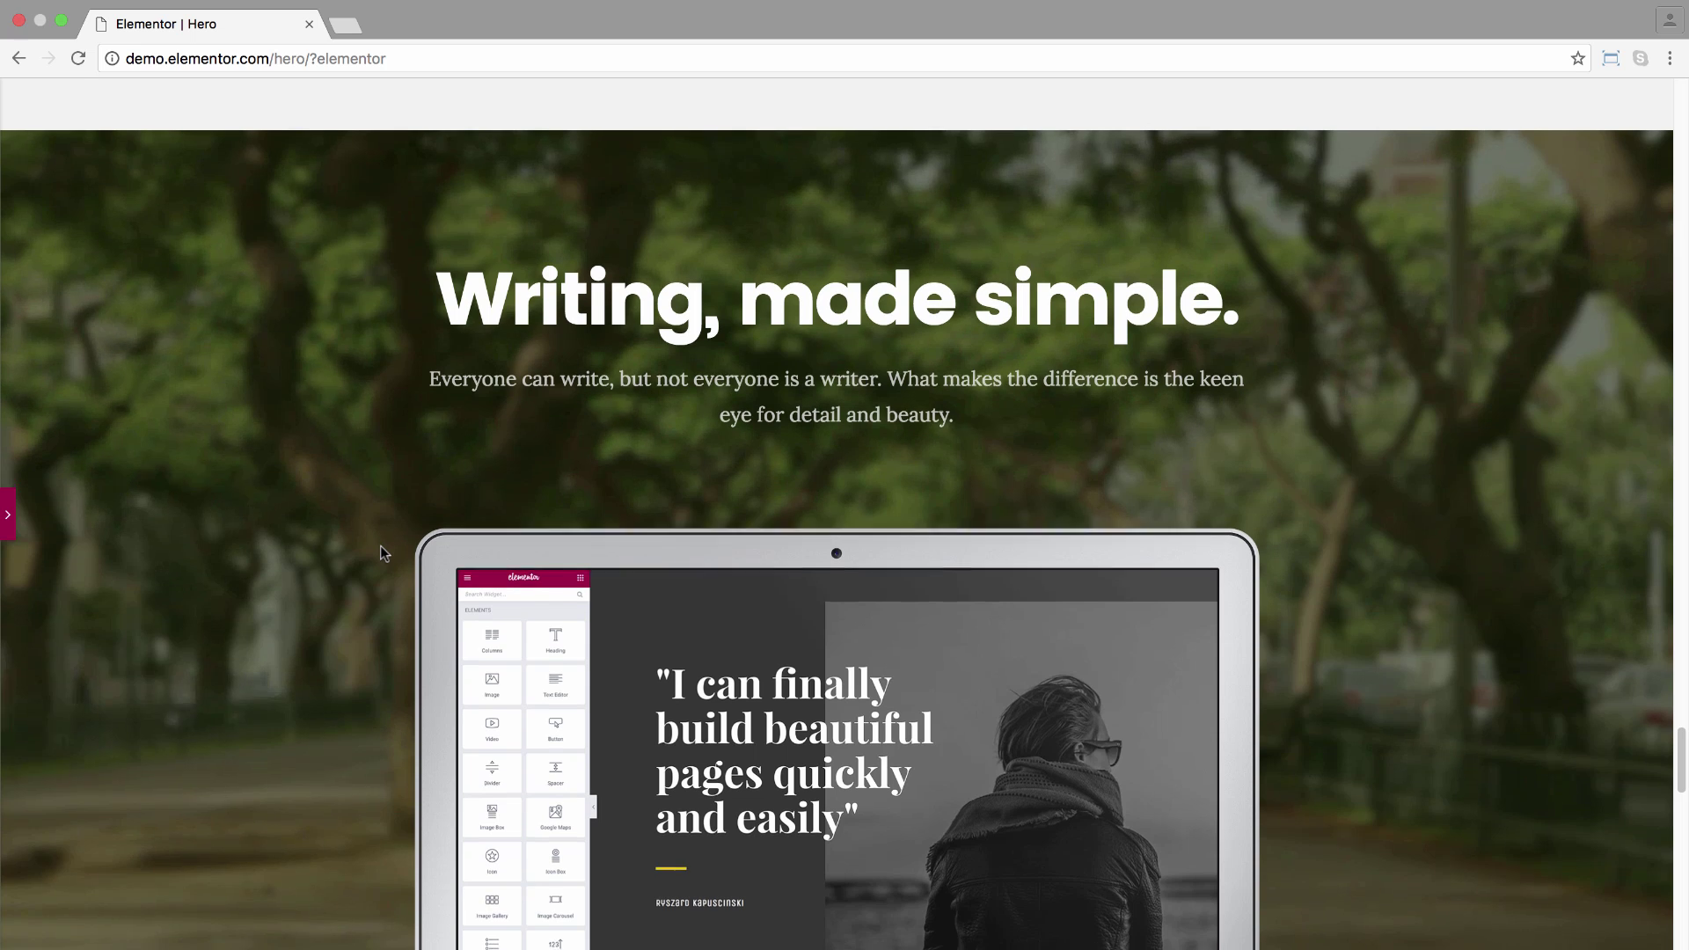
pyautogui.scroll(-2, 380, 546)
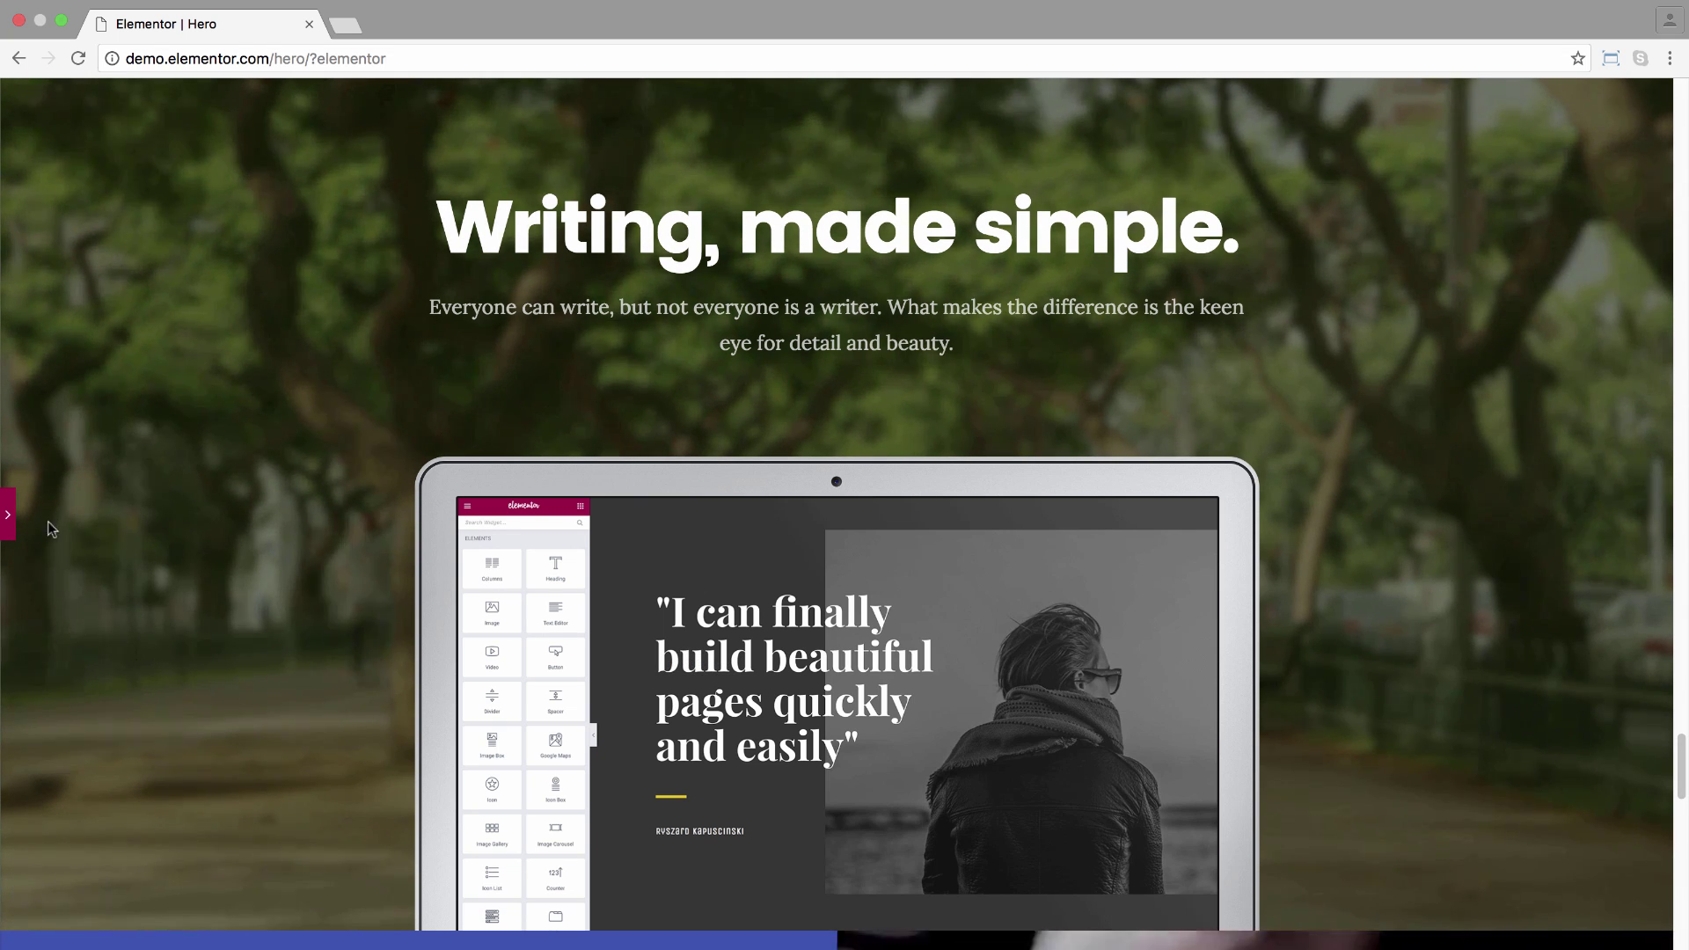
pyautogui.click(12, 526)
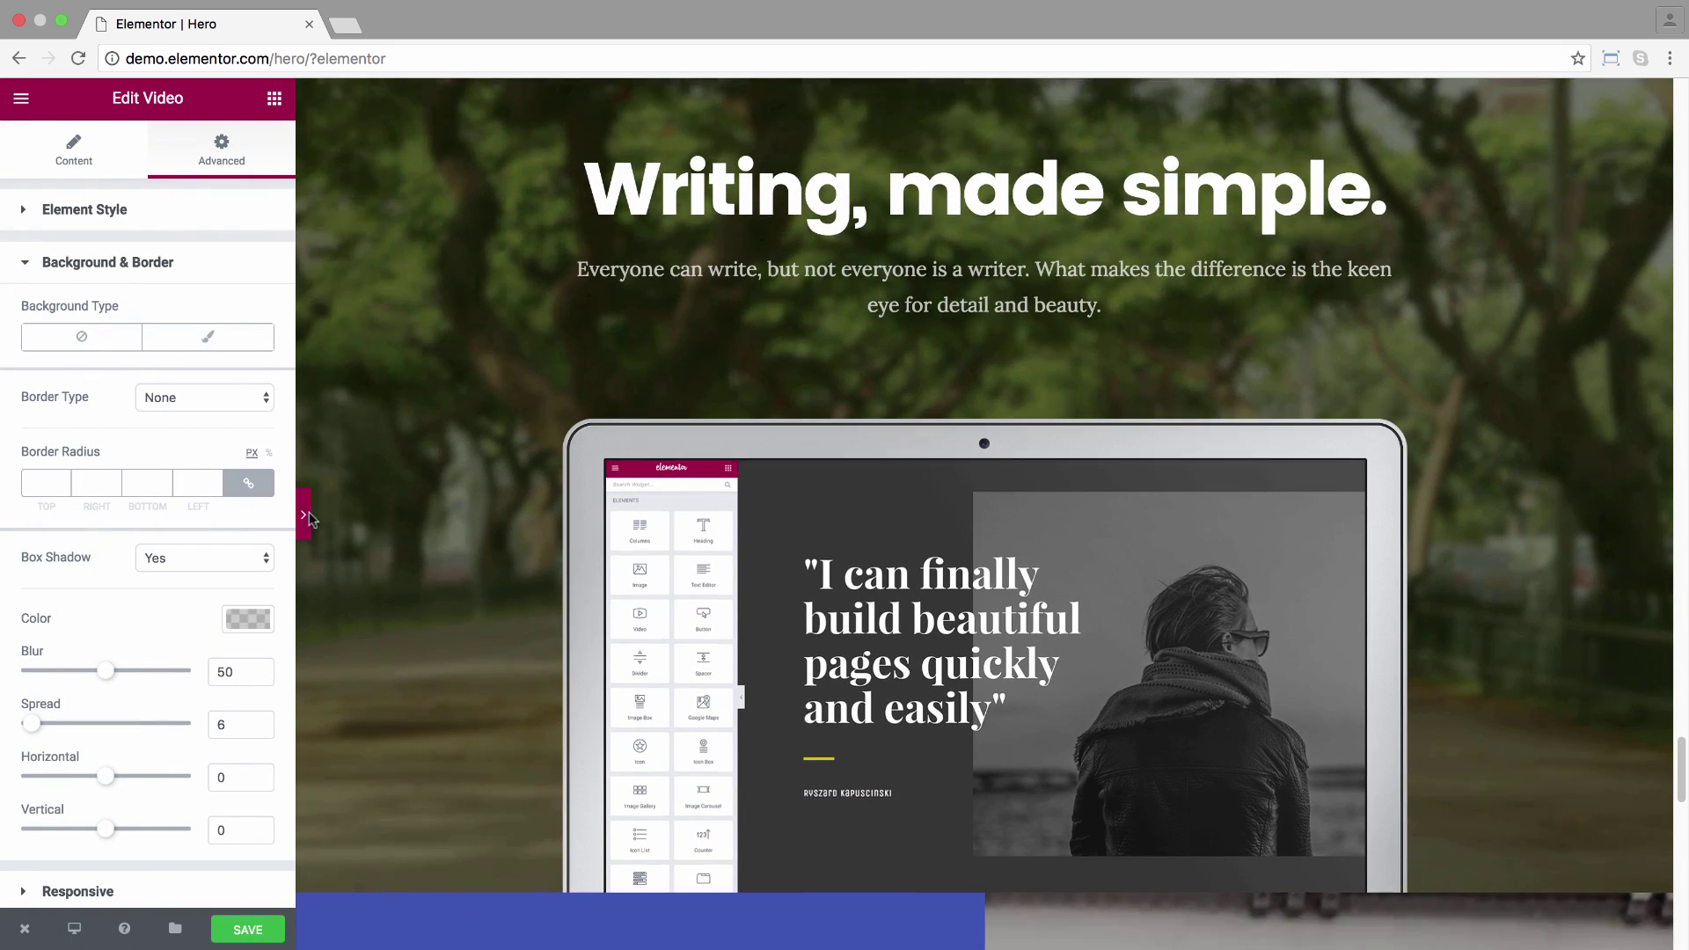
pyautogui.click(300, 514)
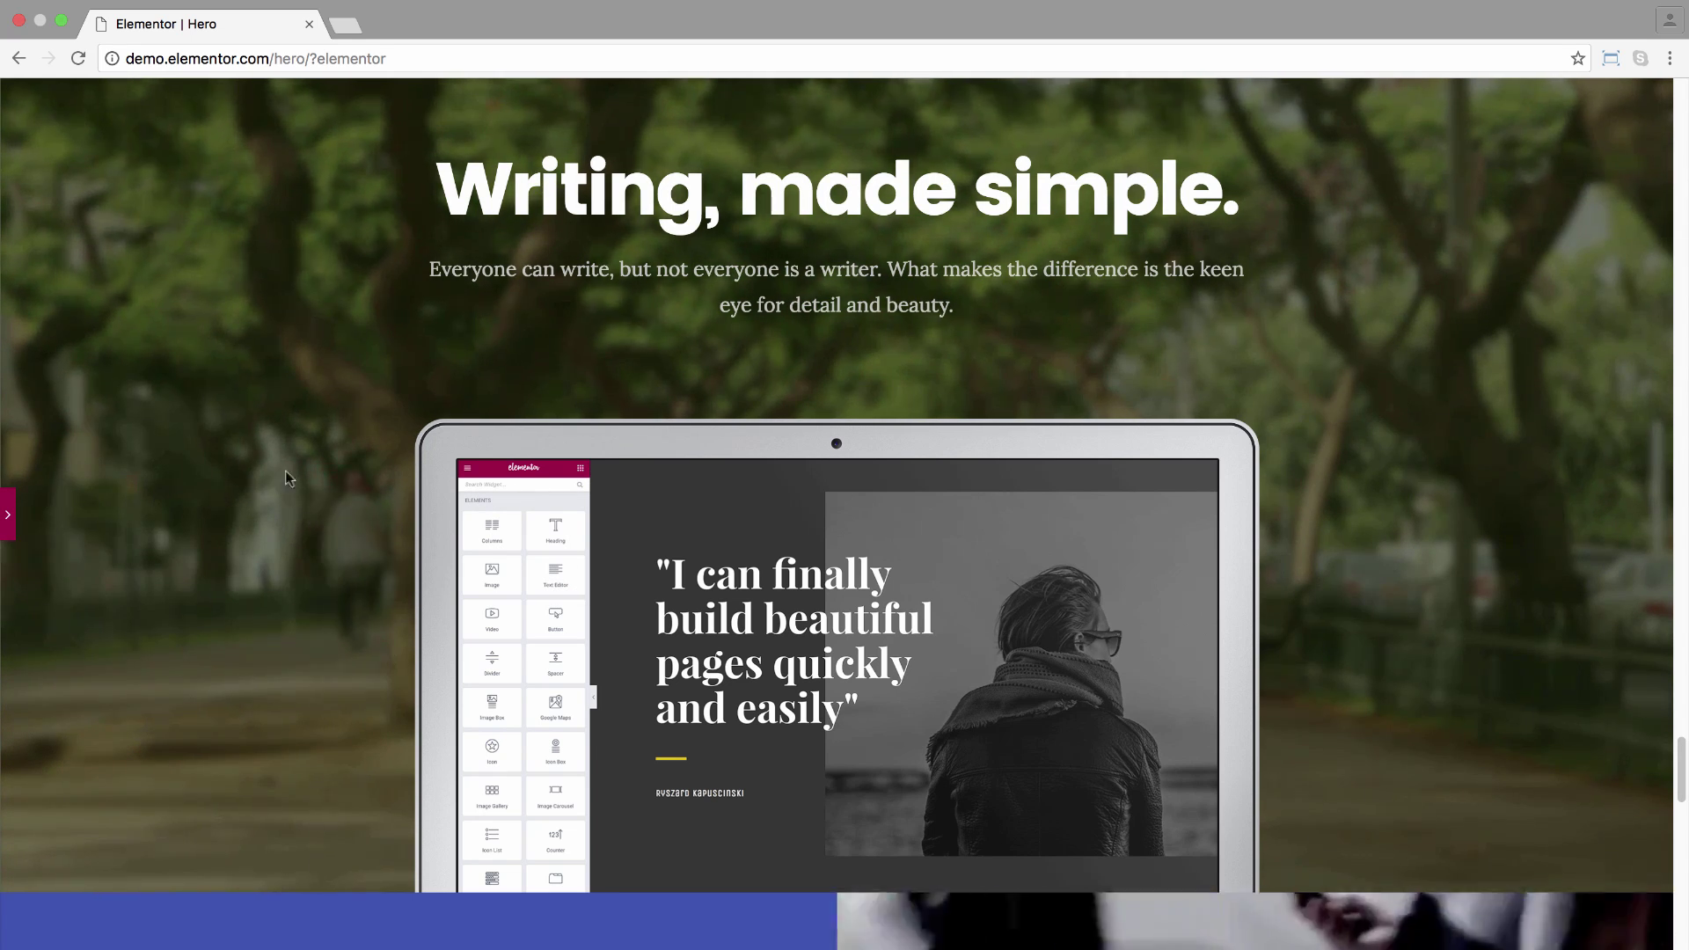
# Open the layout settings of the section with the blue quote column over the street video background.
pyautogui.scroll(-1, 299, 503)
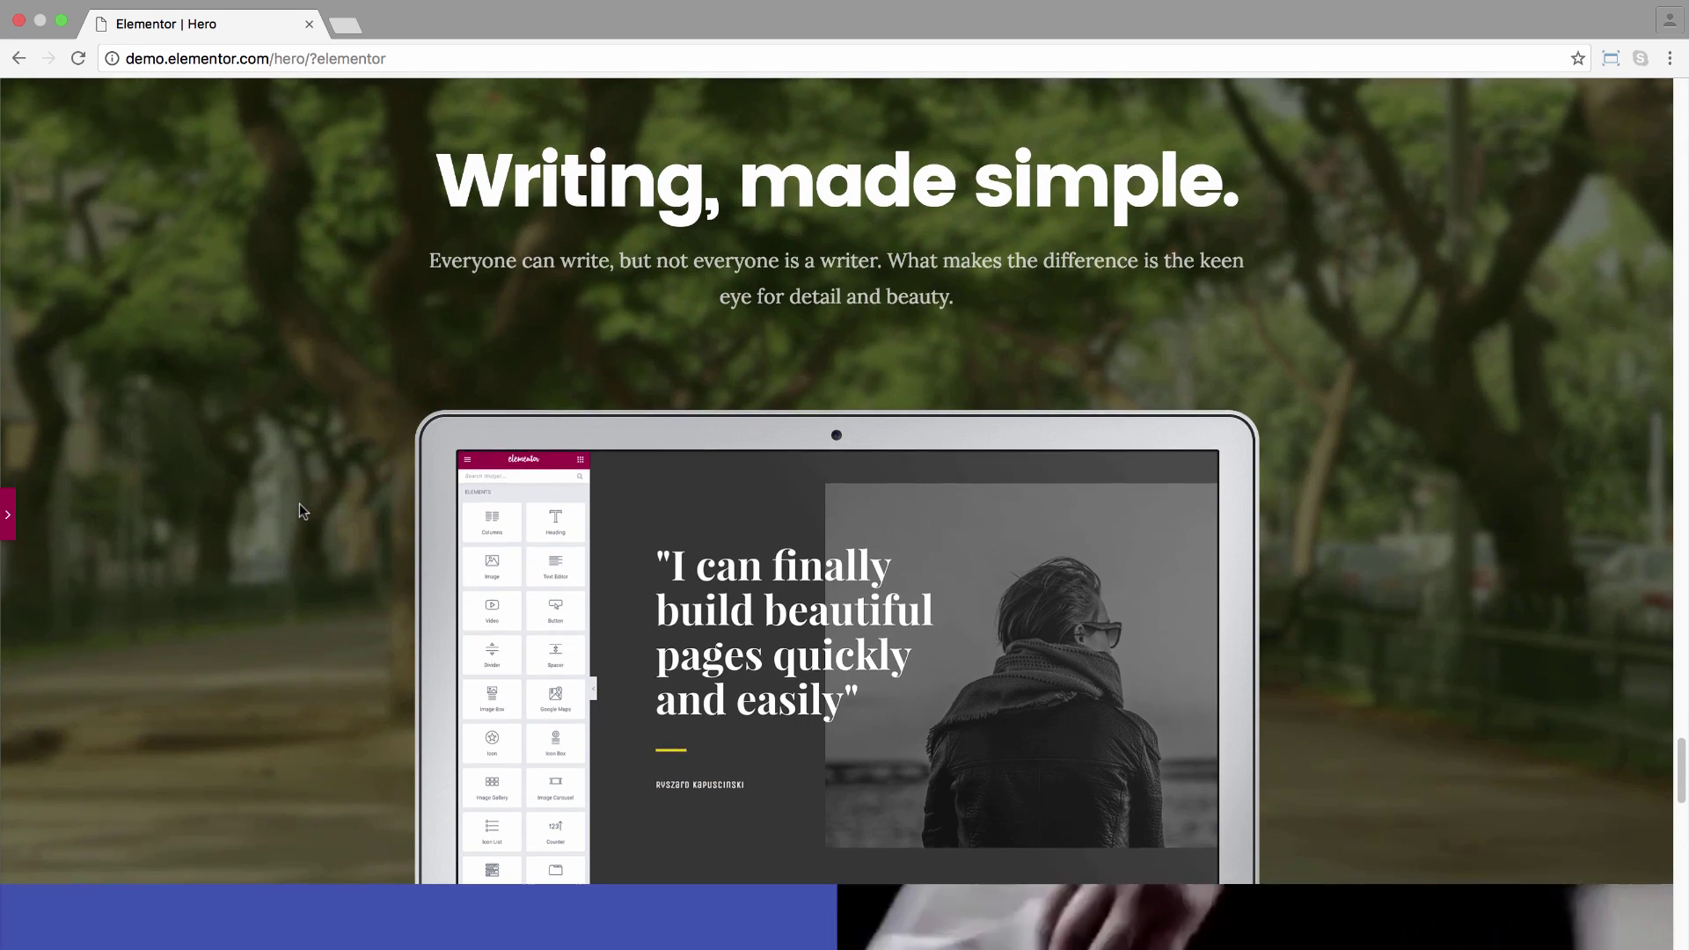
pyautogui.scroll(-5, 299, 503)
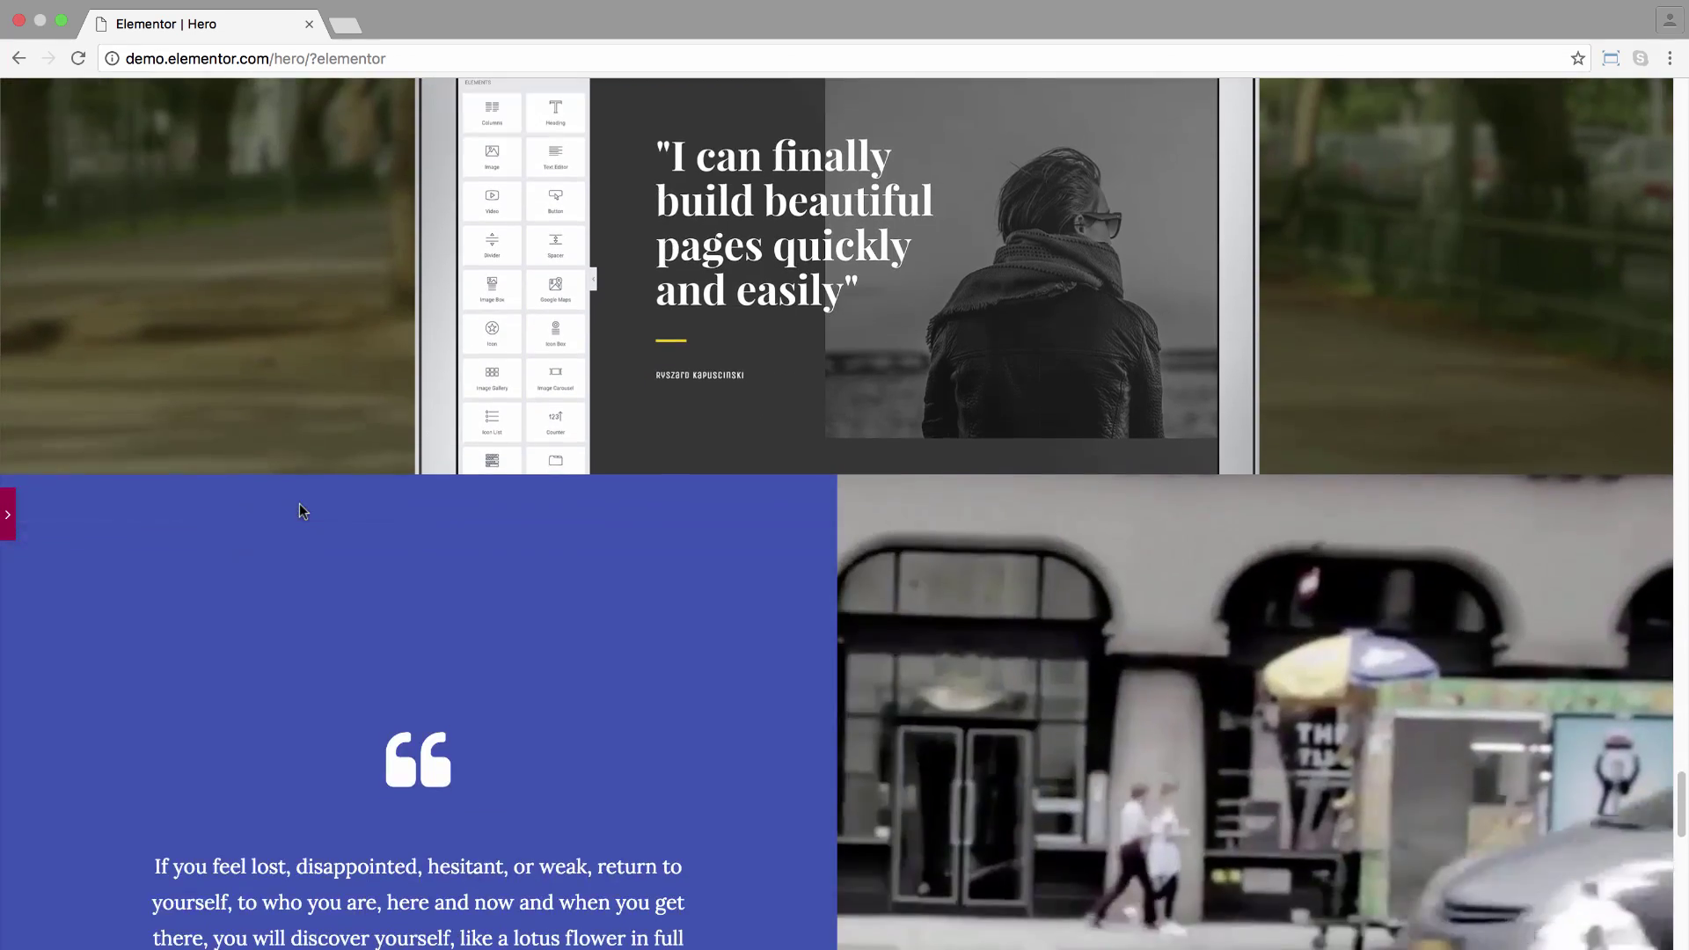
pyautogui.scroll(-5, 299, 510)
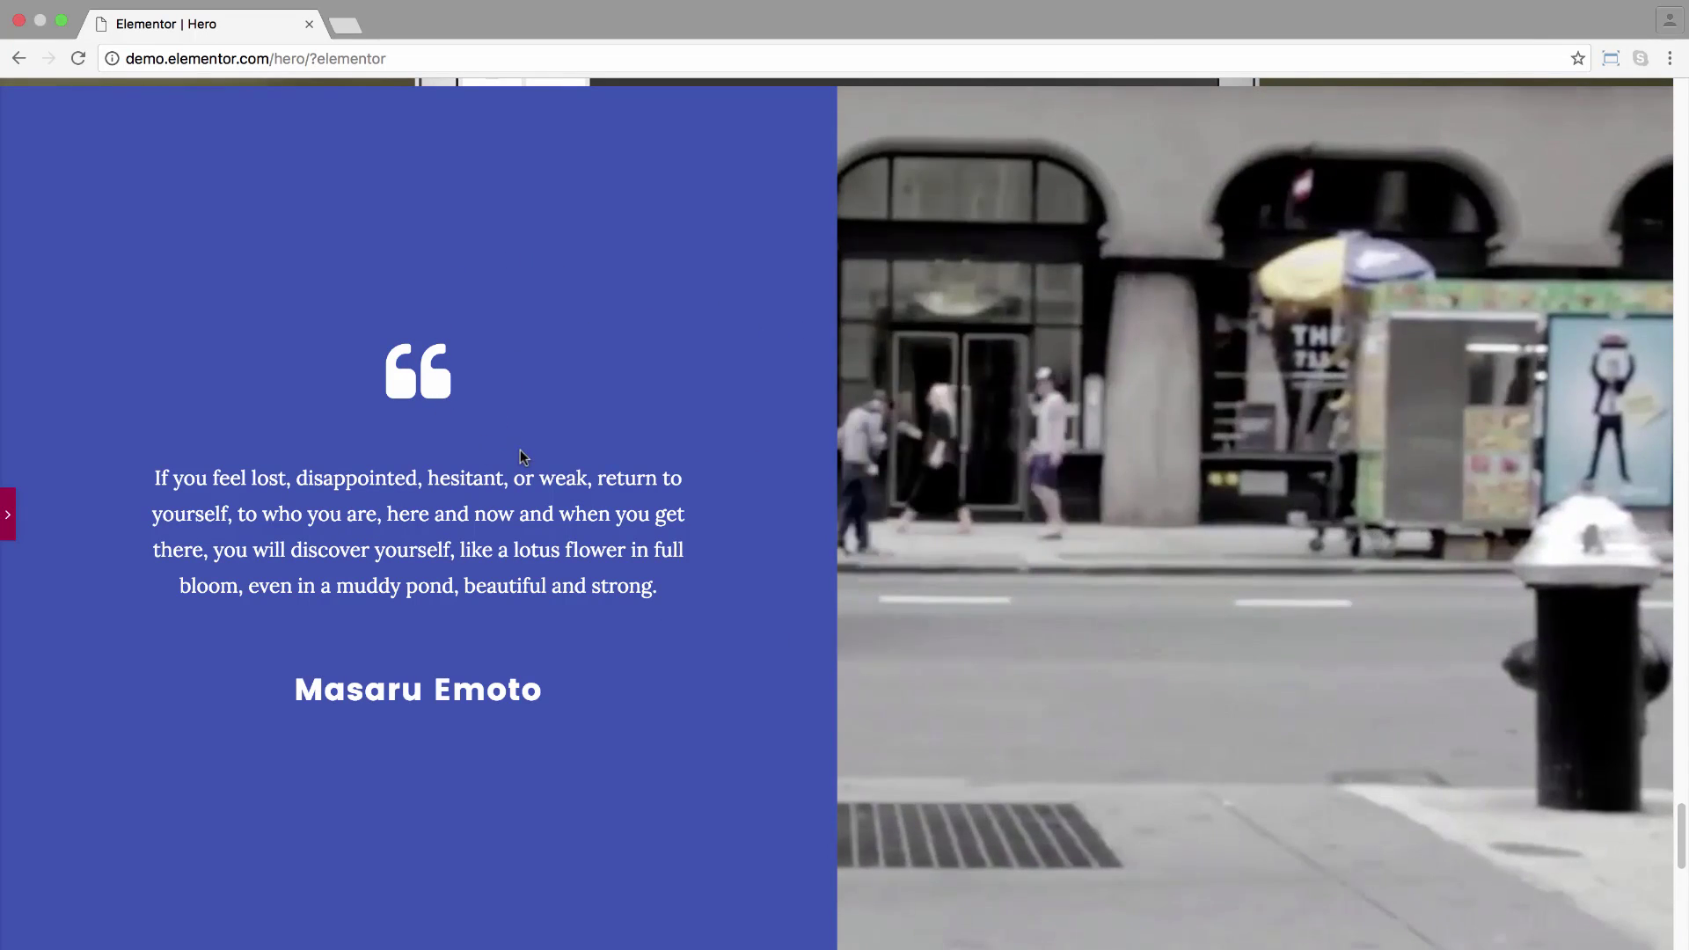
pyautogui.click(6, 517)
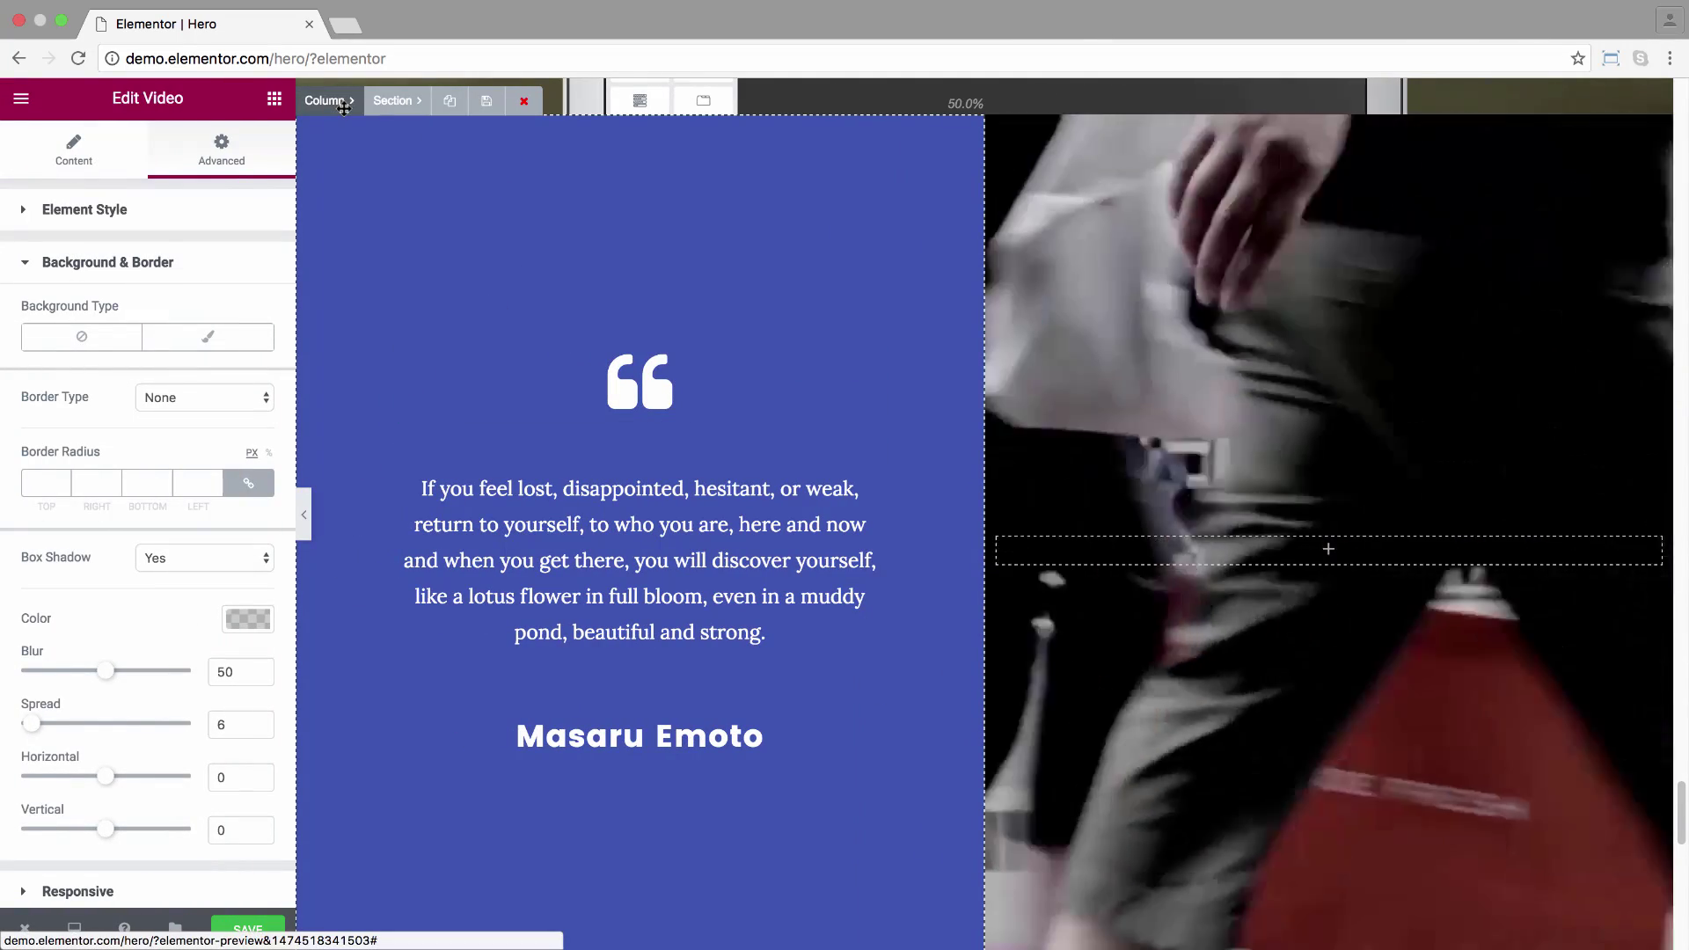
pyautogui.click(341, 103)
pyautogui.click(508, 99)
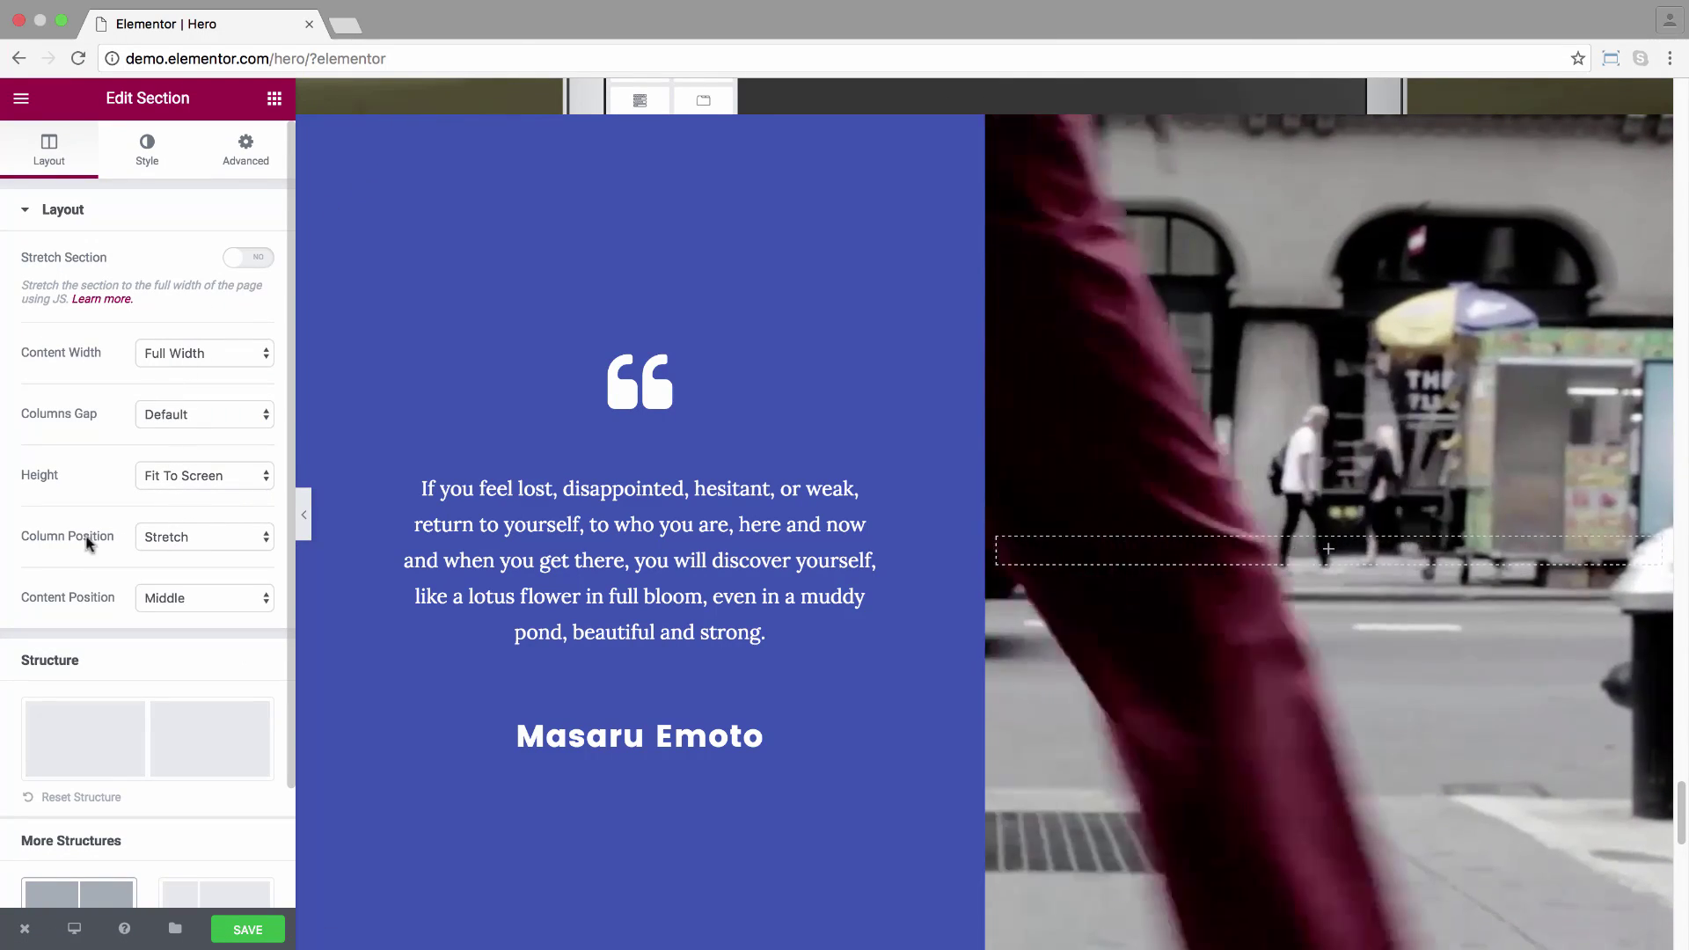
# Try the Top and Middle column positions on the quote section and return it to Stretch.
pyautogui.click(158, 535)
pyautogui.click(168, 551)
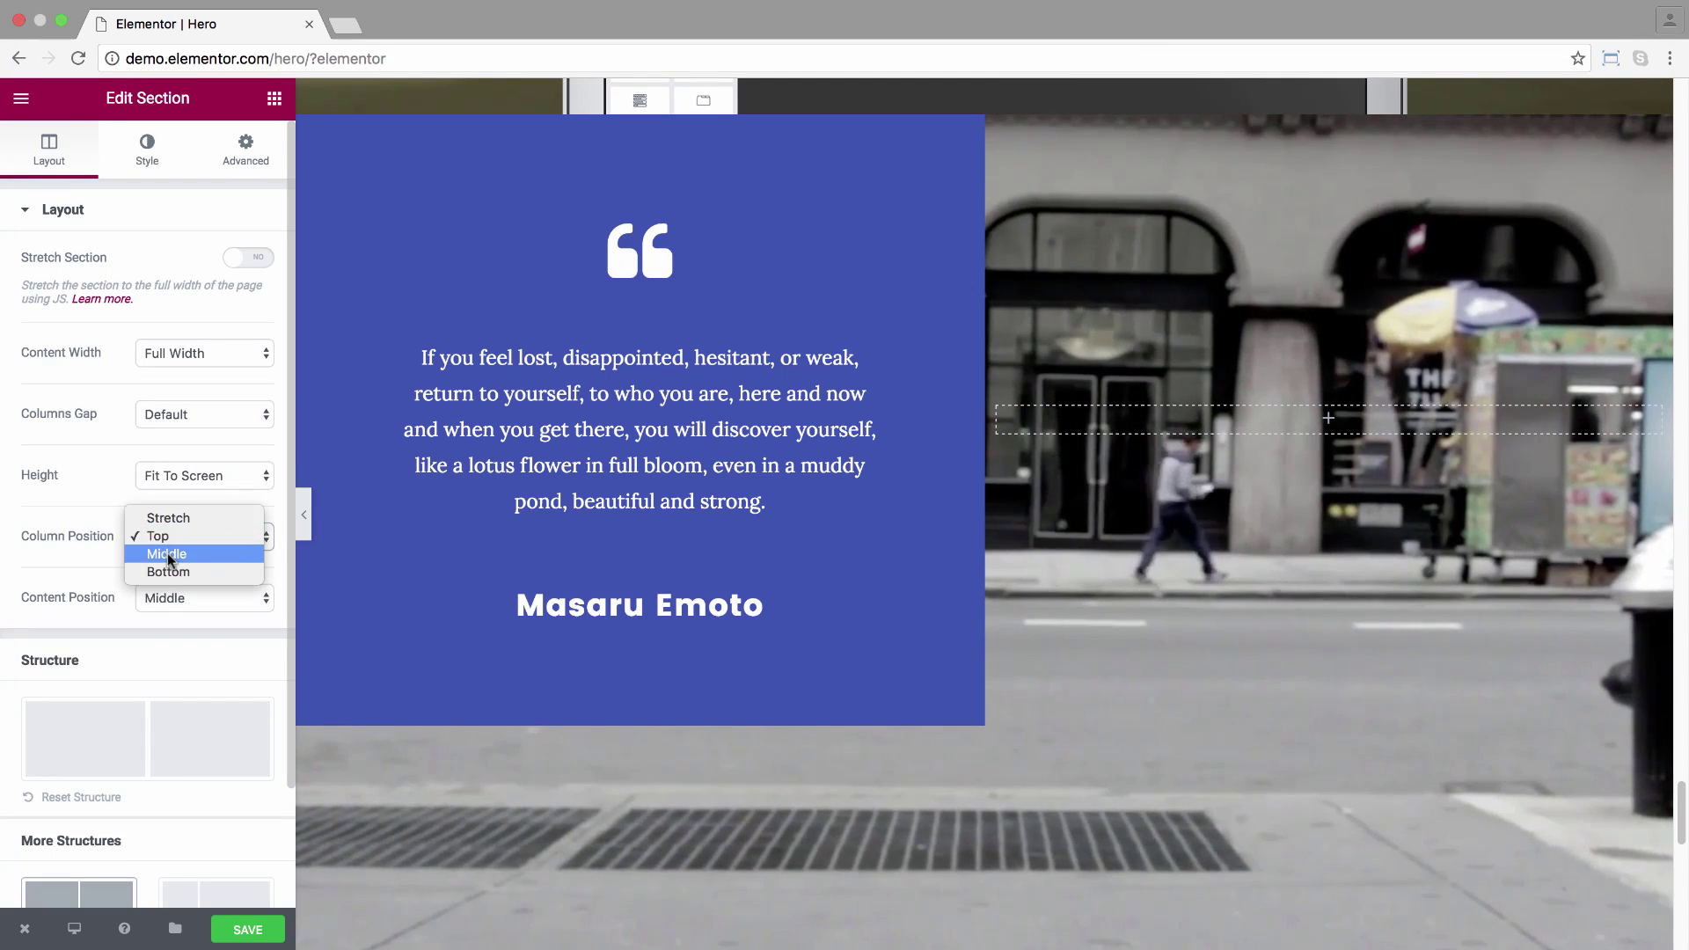
pyautogui.click(167, 553)
pyautogui.click(167, 532)
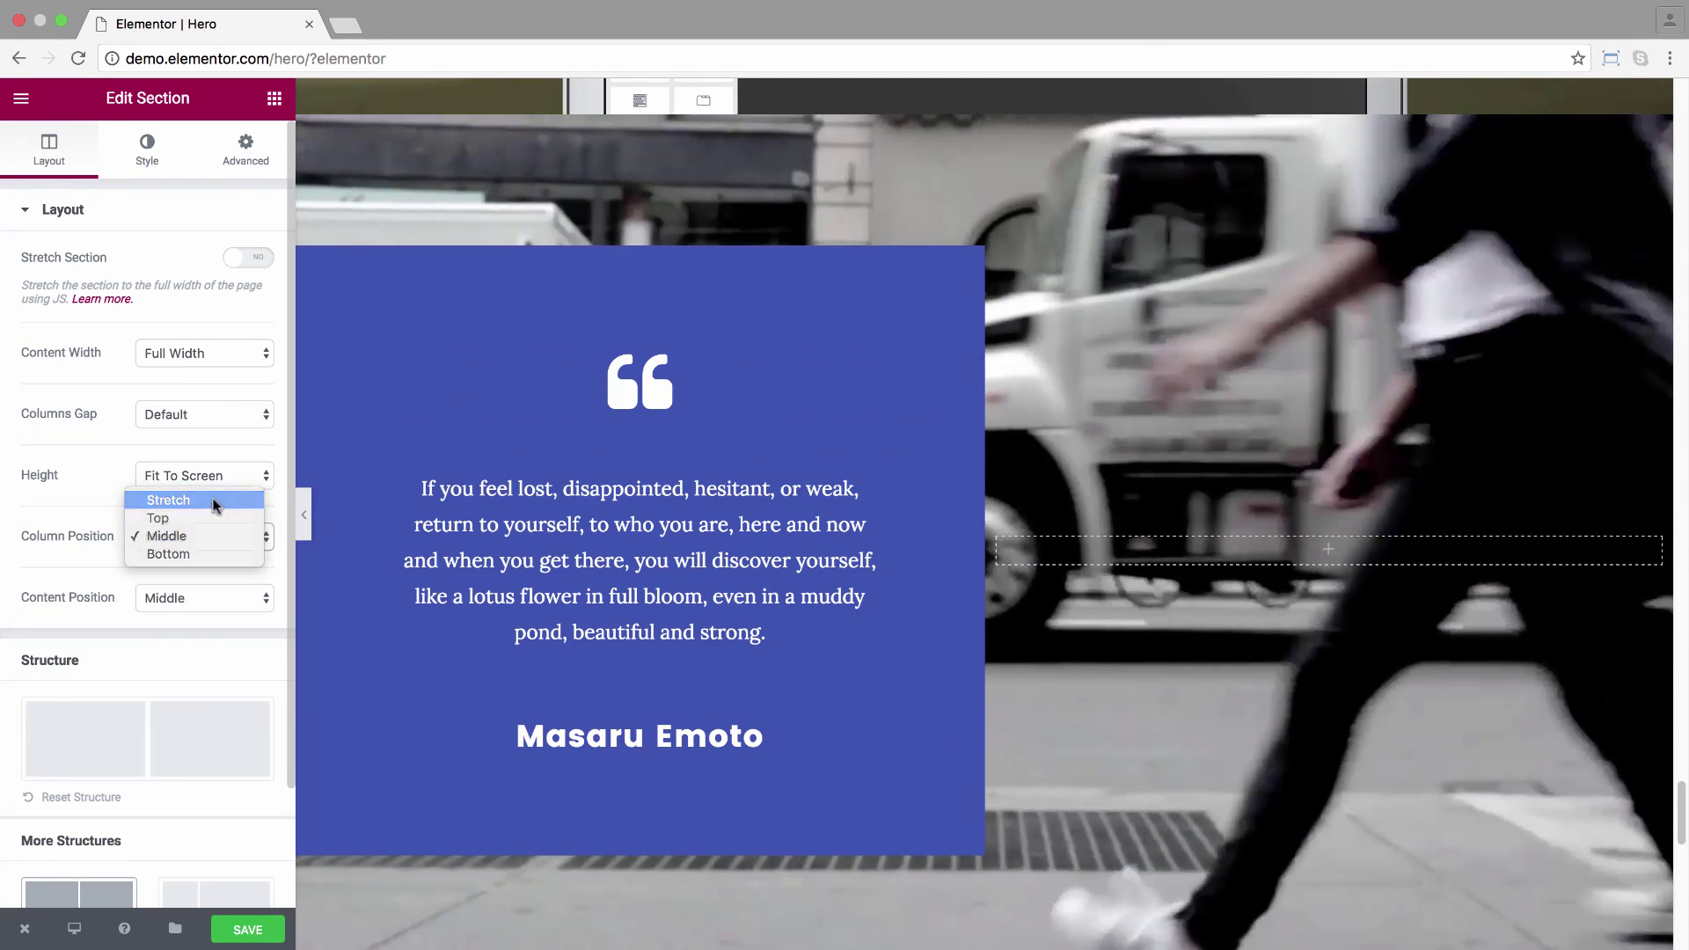
pyautogui.click(215, 501)
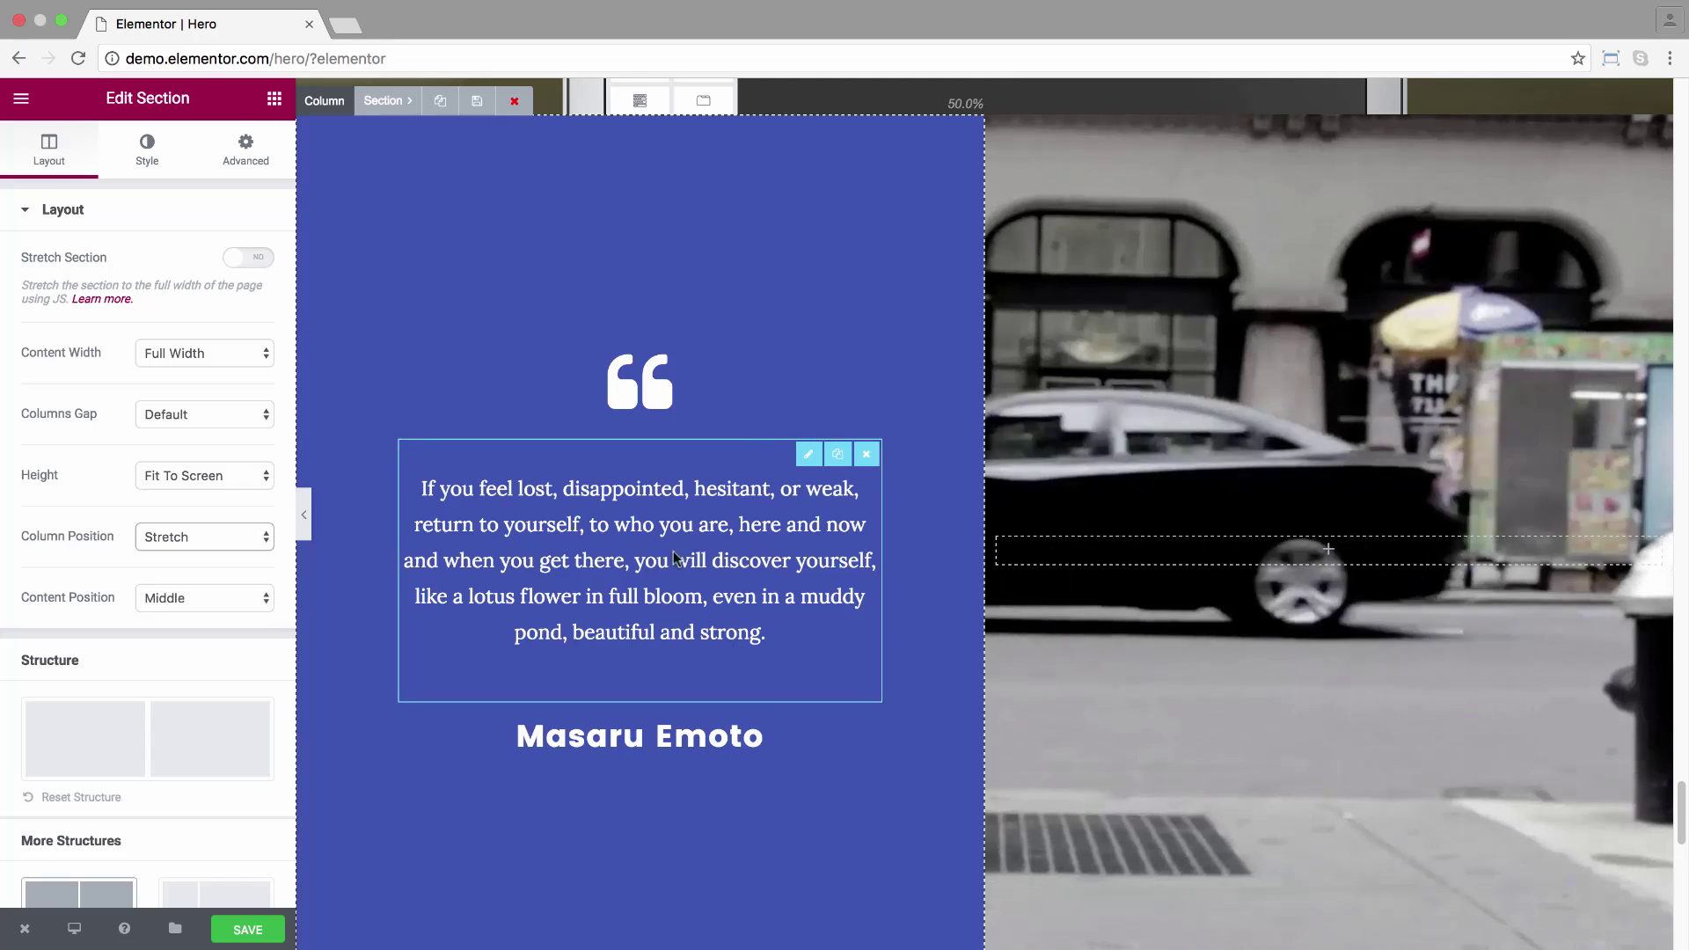
# Open the layout settings of the "Design is an opportunity" section to examine its content width, height and column position.
pyautogui.click(305, 517)
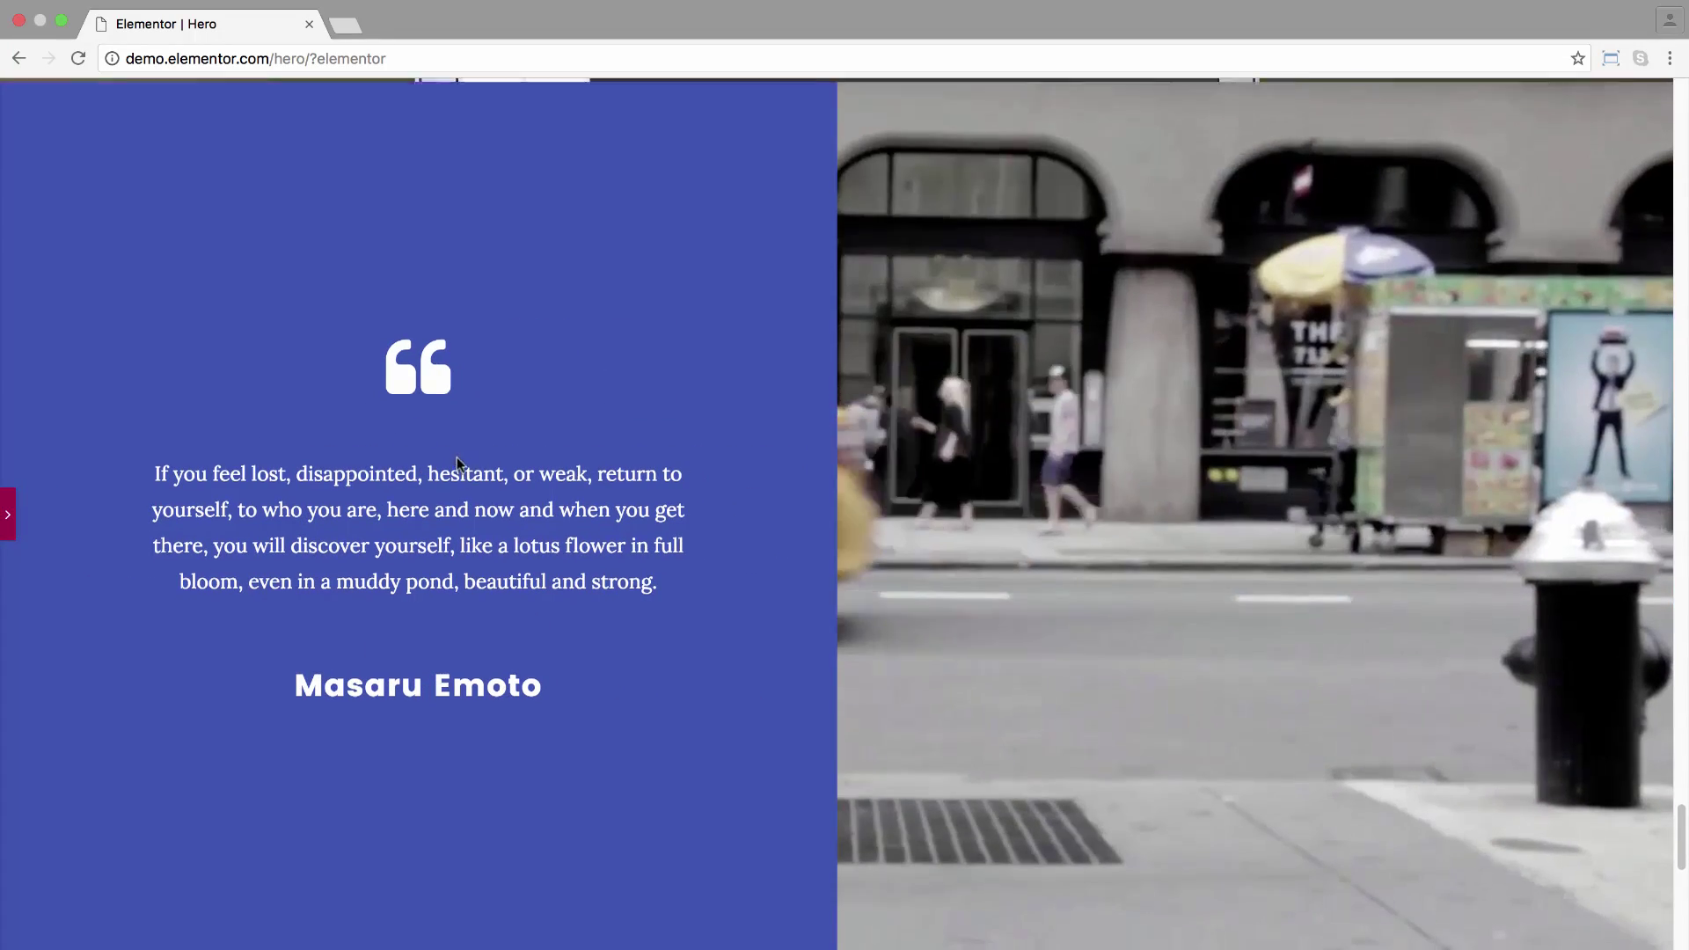
pyautogui.scroll(-5, 457, 456)
pyautogui.scroll(-4, 456, 458)
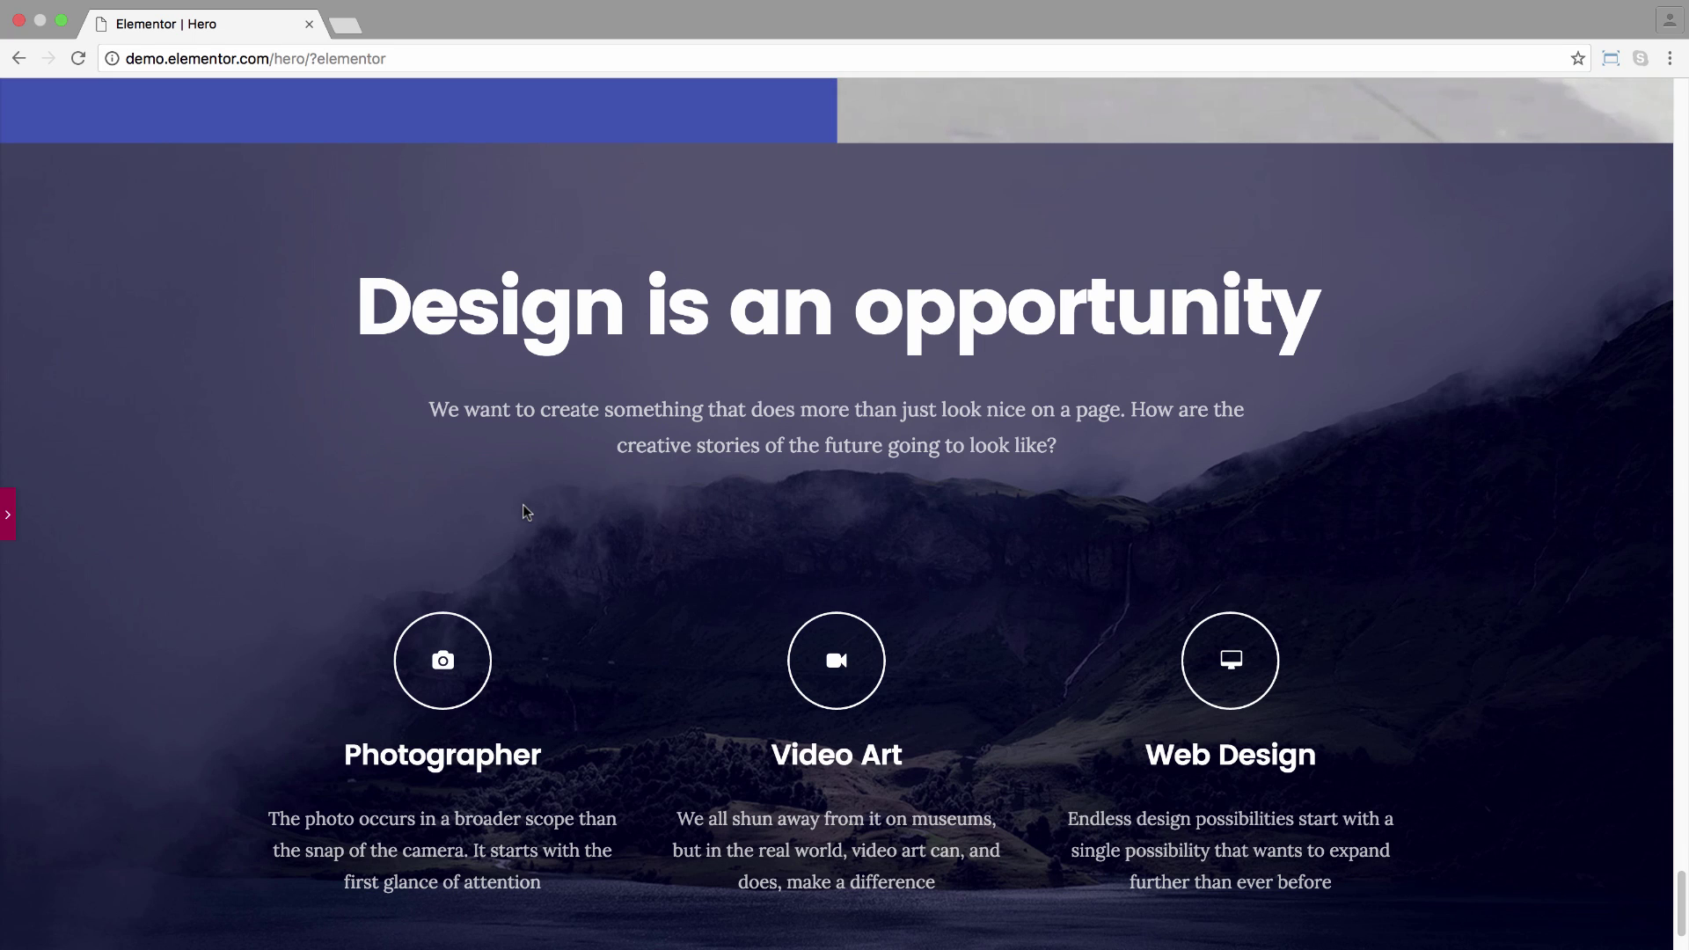
pyautogui.click(7, 517)
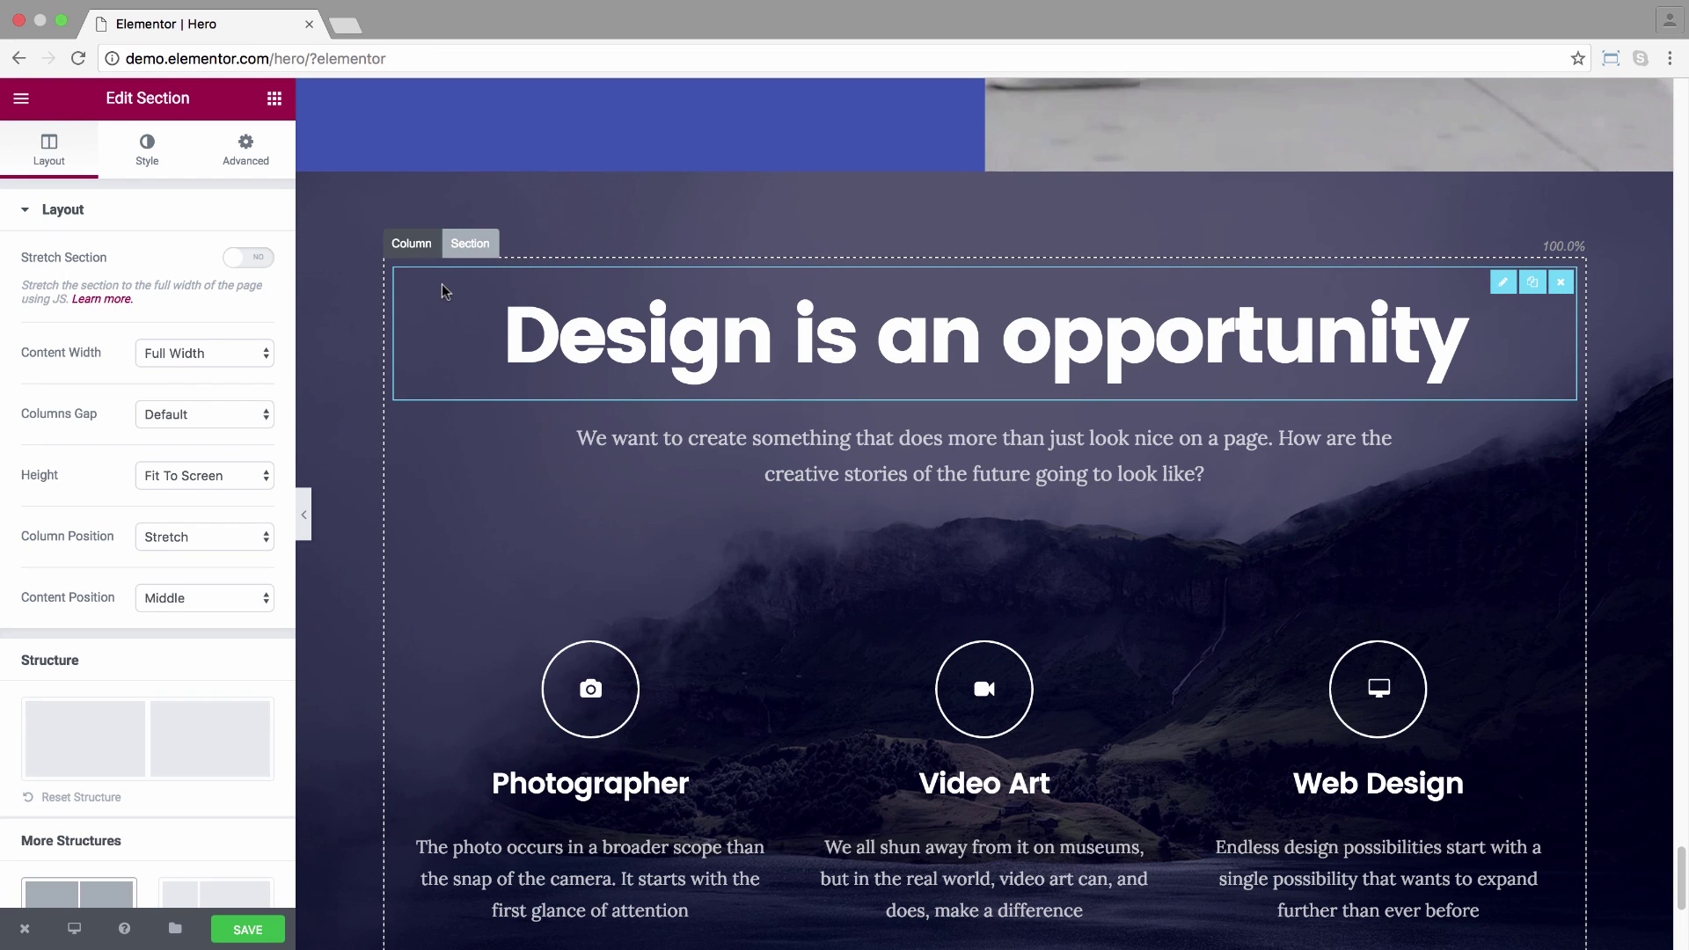
pyautogui.click(476, 245)
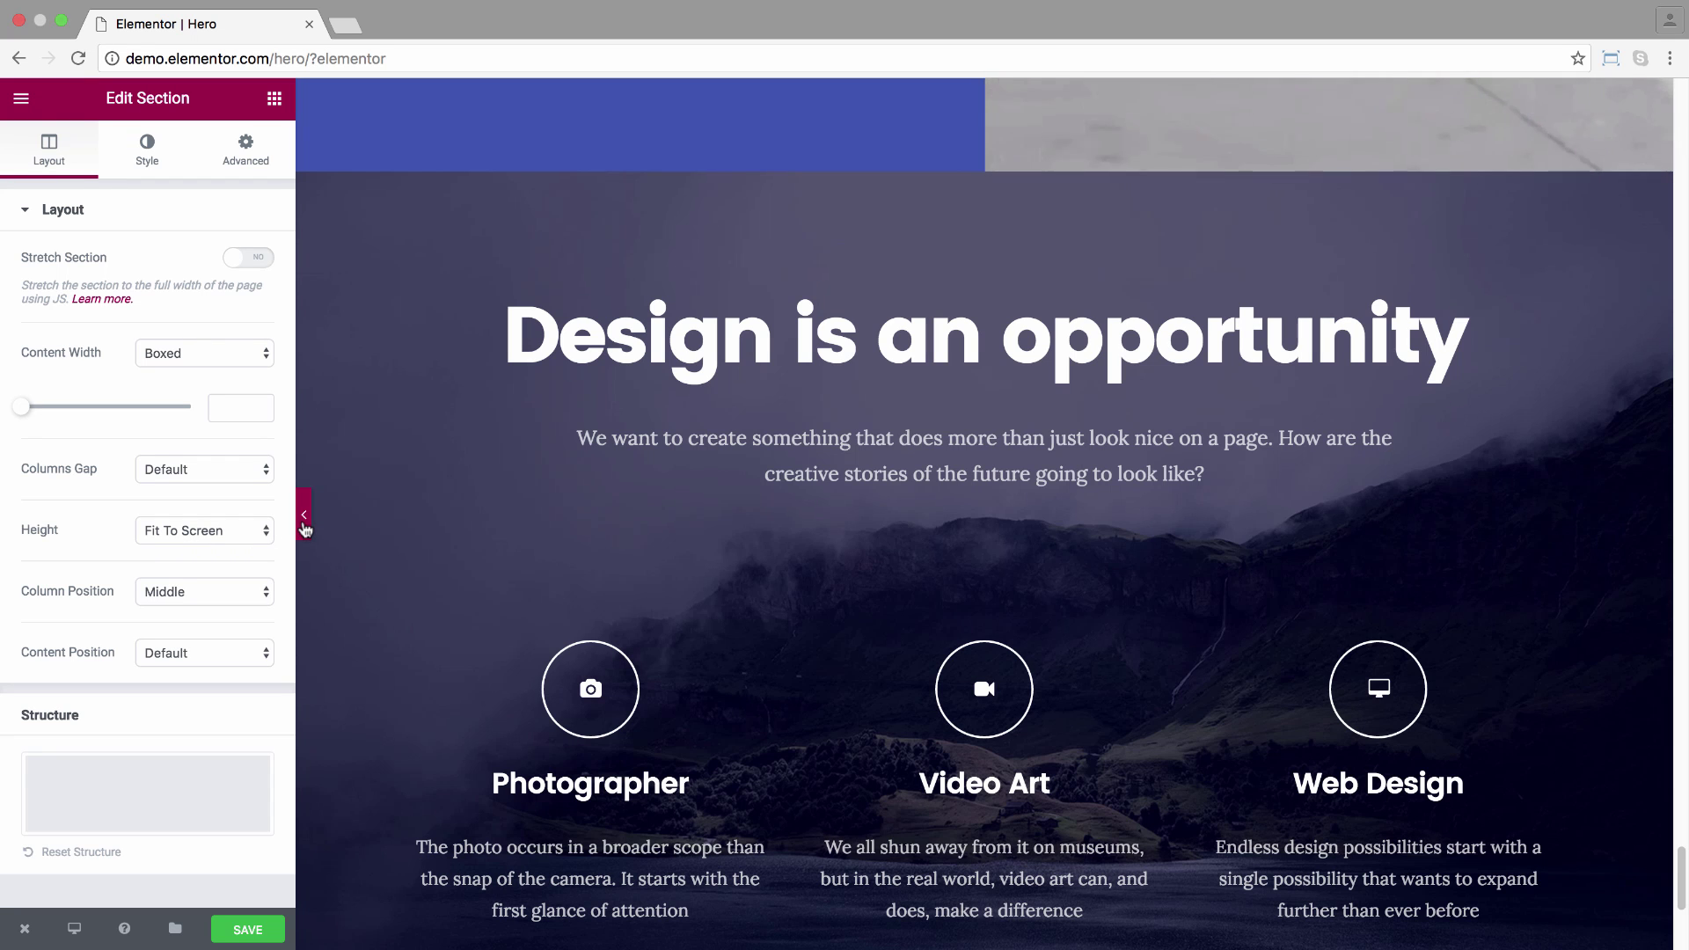
# Hide the editor panel and review the page sections from "Design is an opportunity" back up to "Do what I want, not what I say.".
pyautogui.click(305, 519)
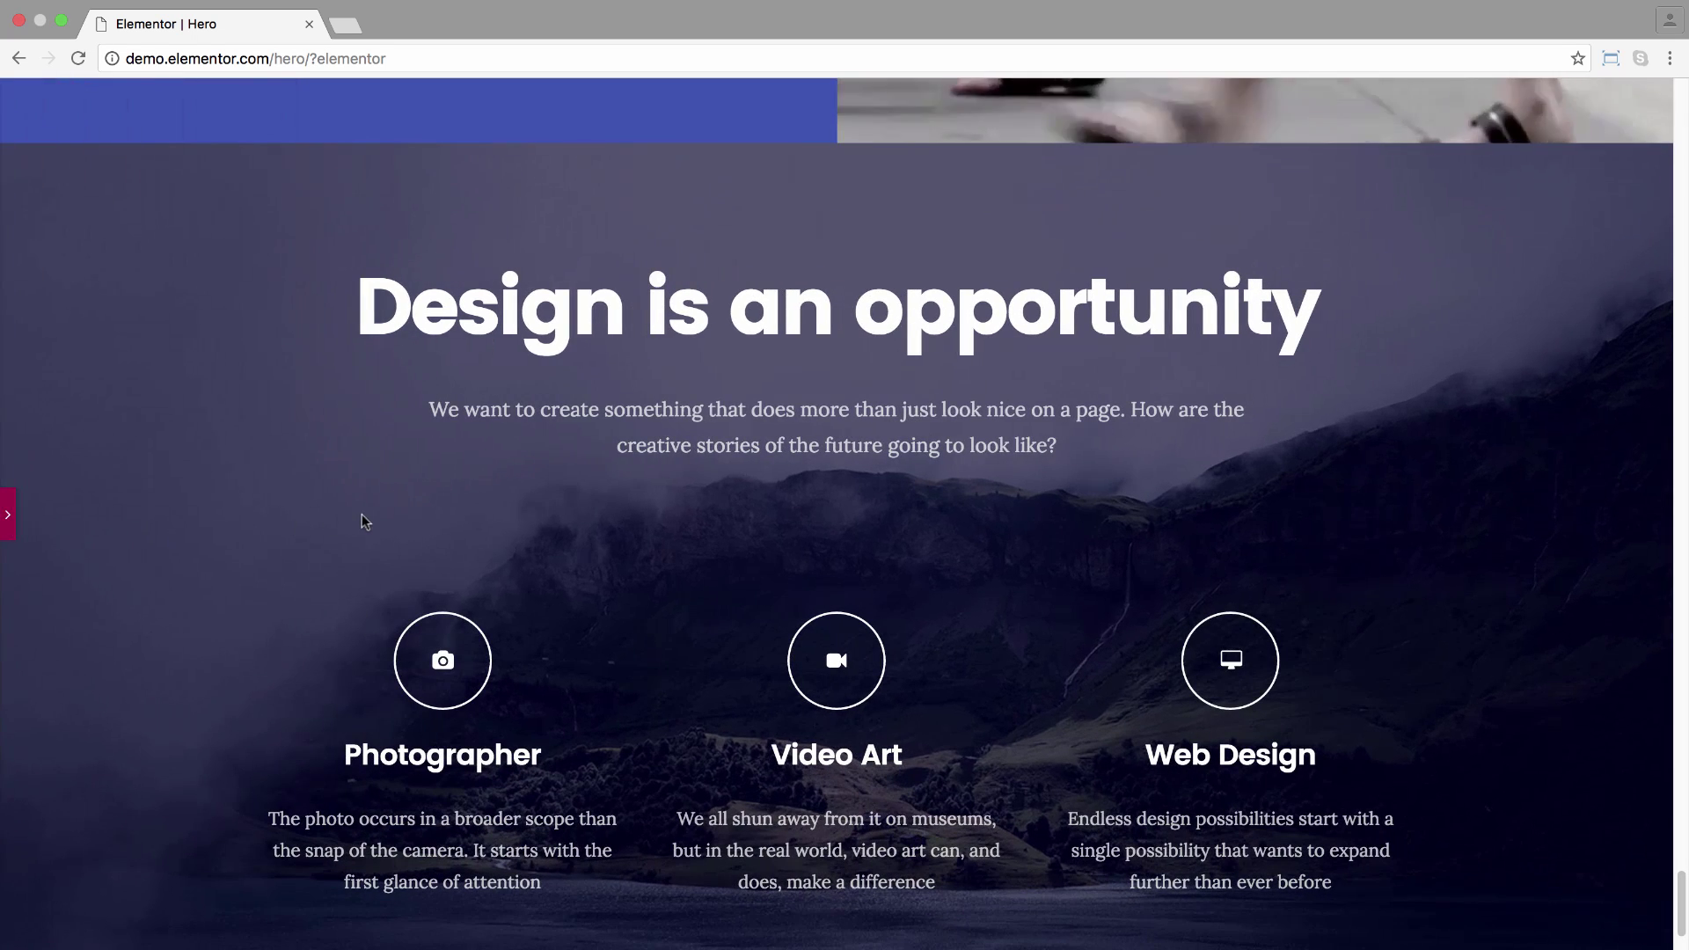
pyautogui.scroll(-2, 407, 557)
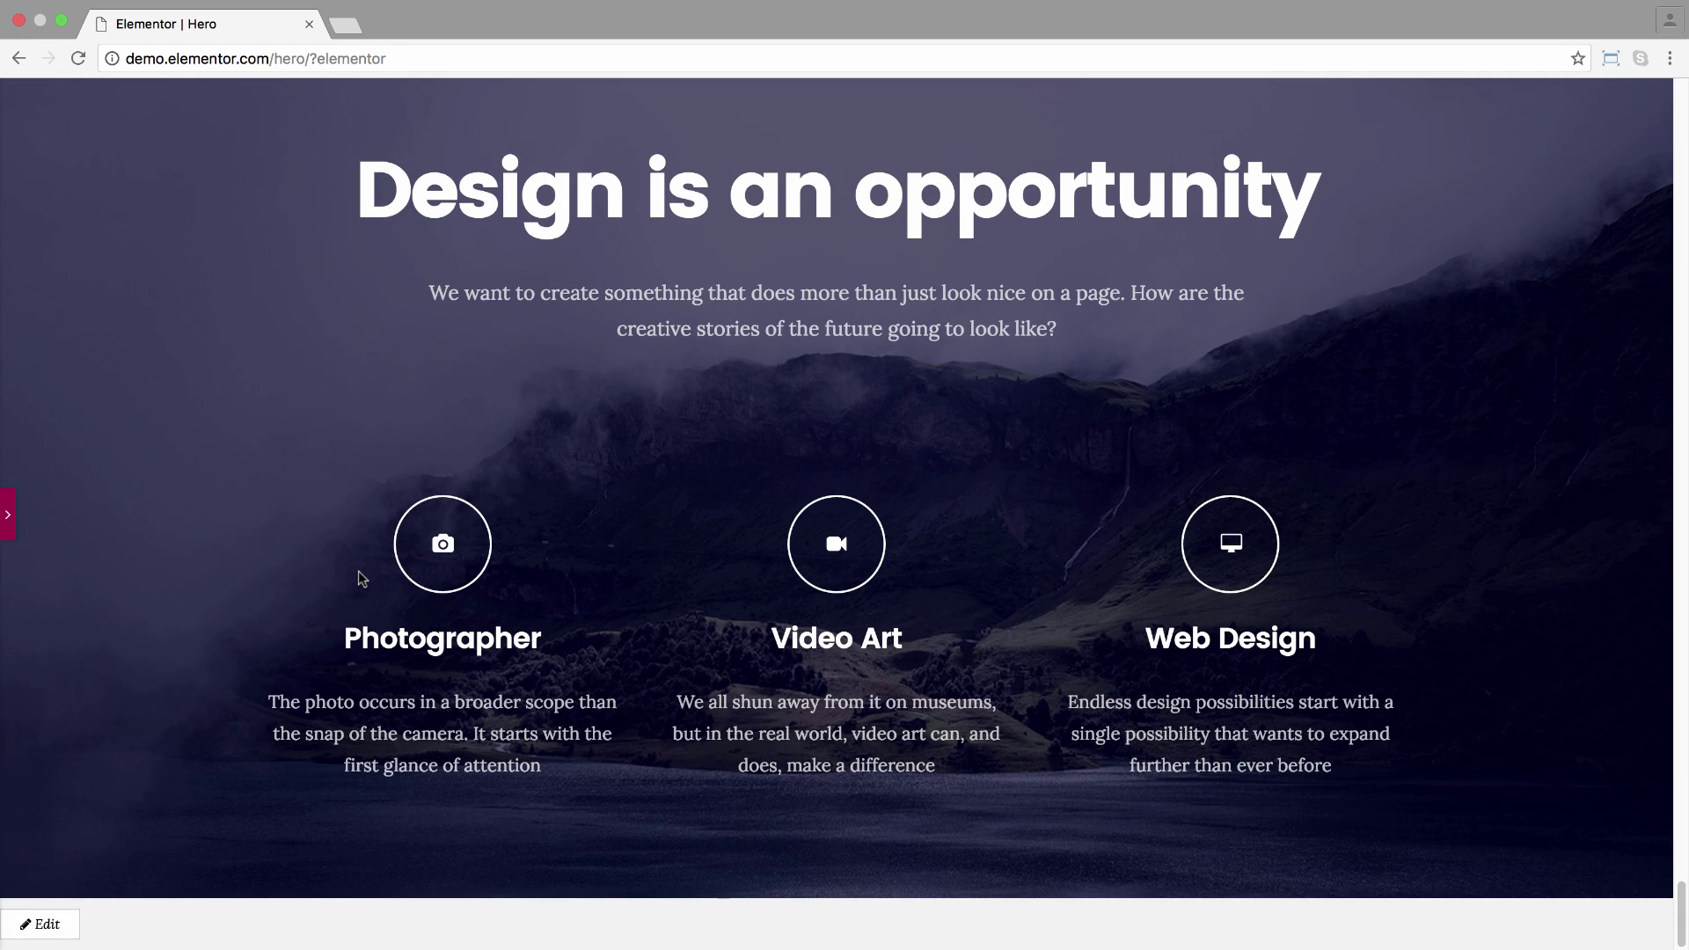
pyautogui.scroll(7, 361, 578)
pyautogui.scroll(12, 360, 578)
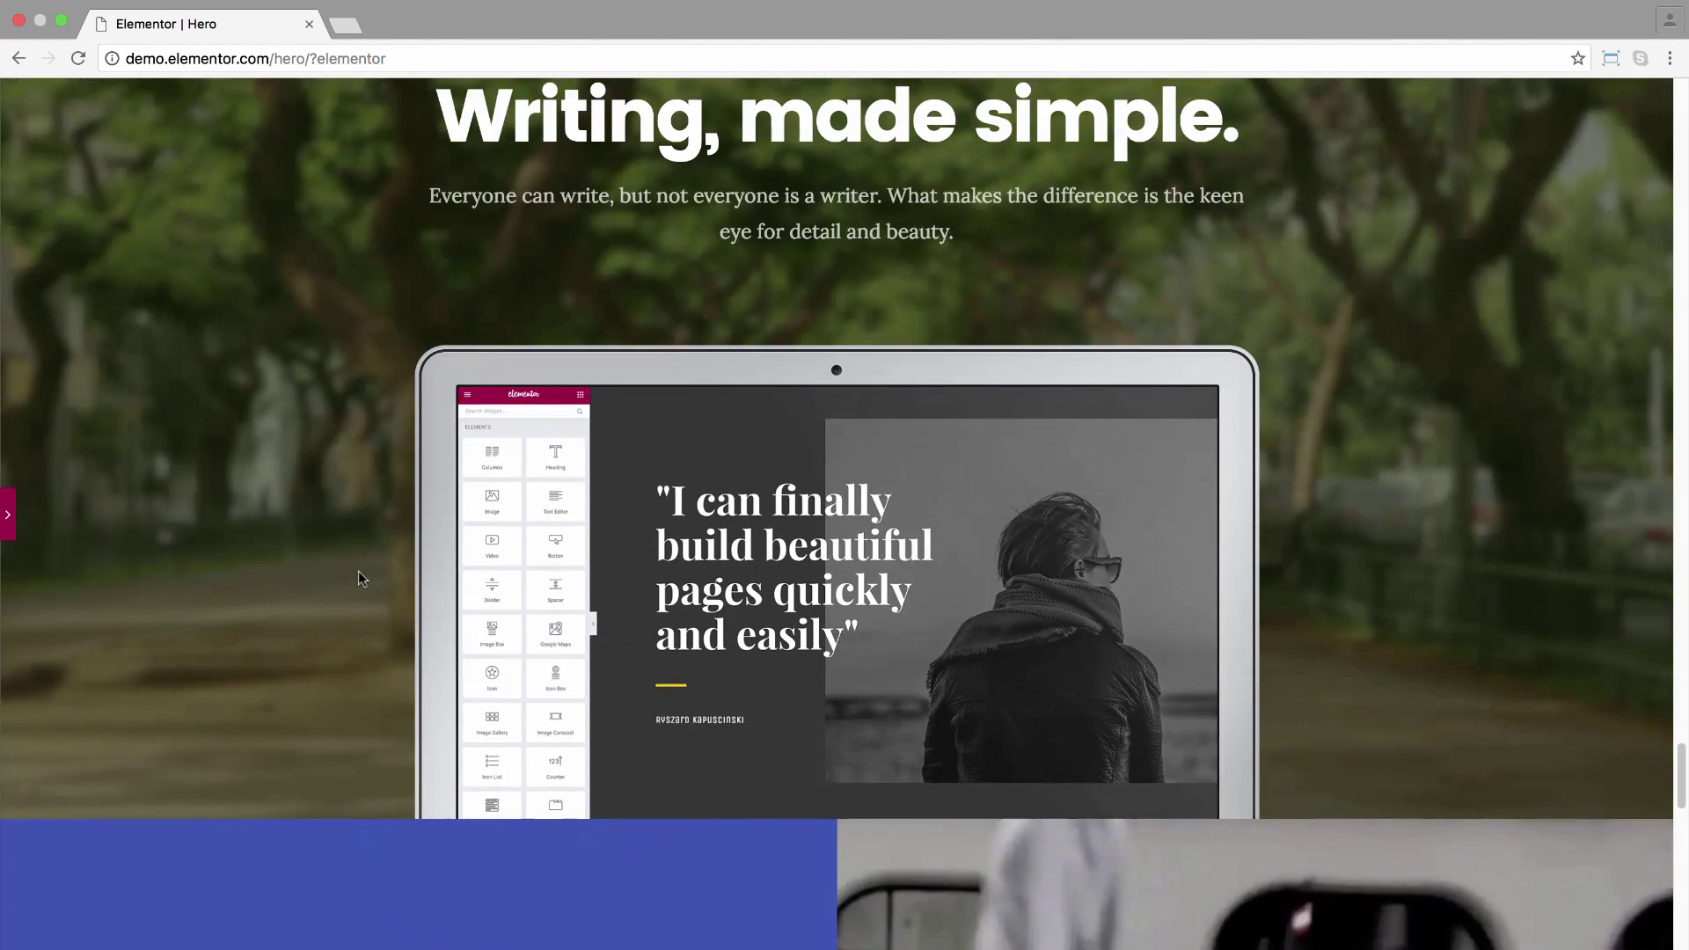
pyautogui.scroll(8, 358, 578)
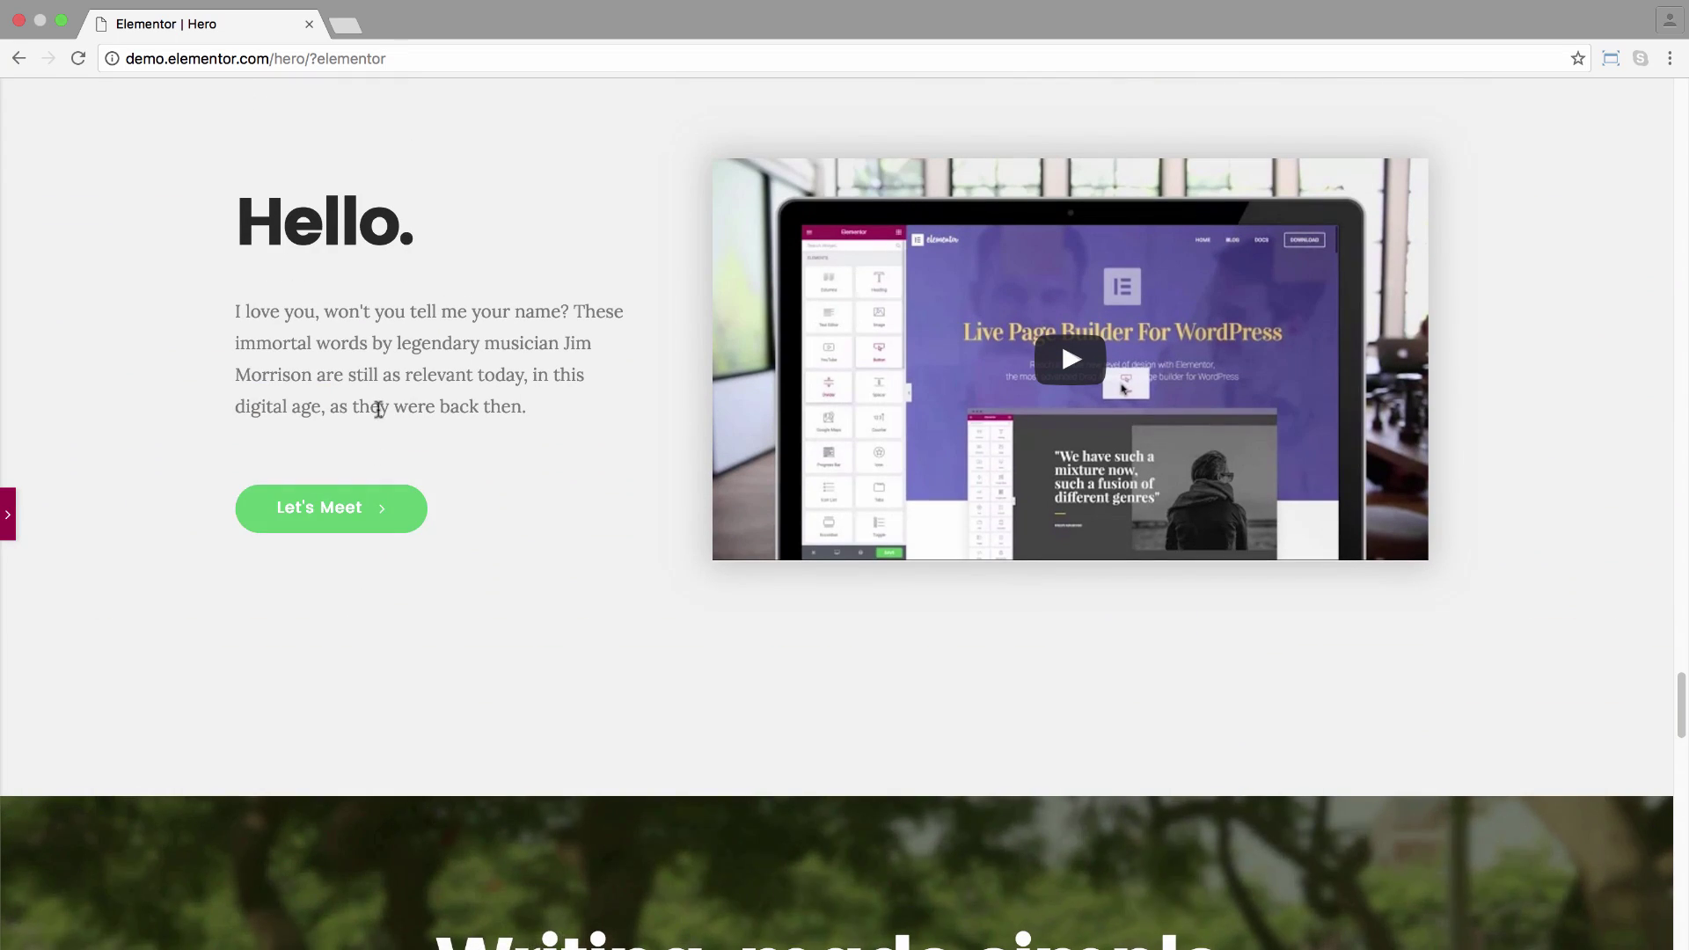
pyautogui.scroll(9, 378, 408)
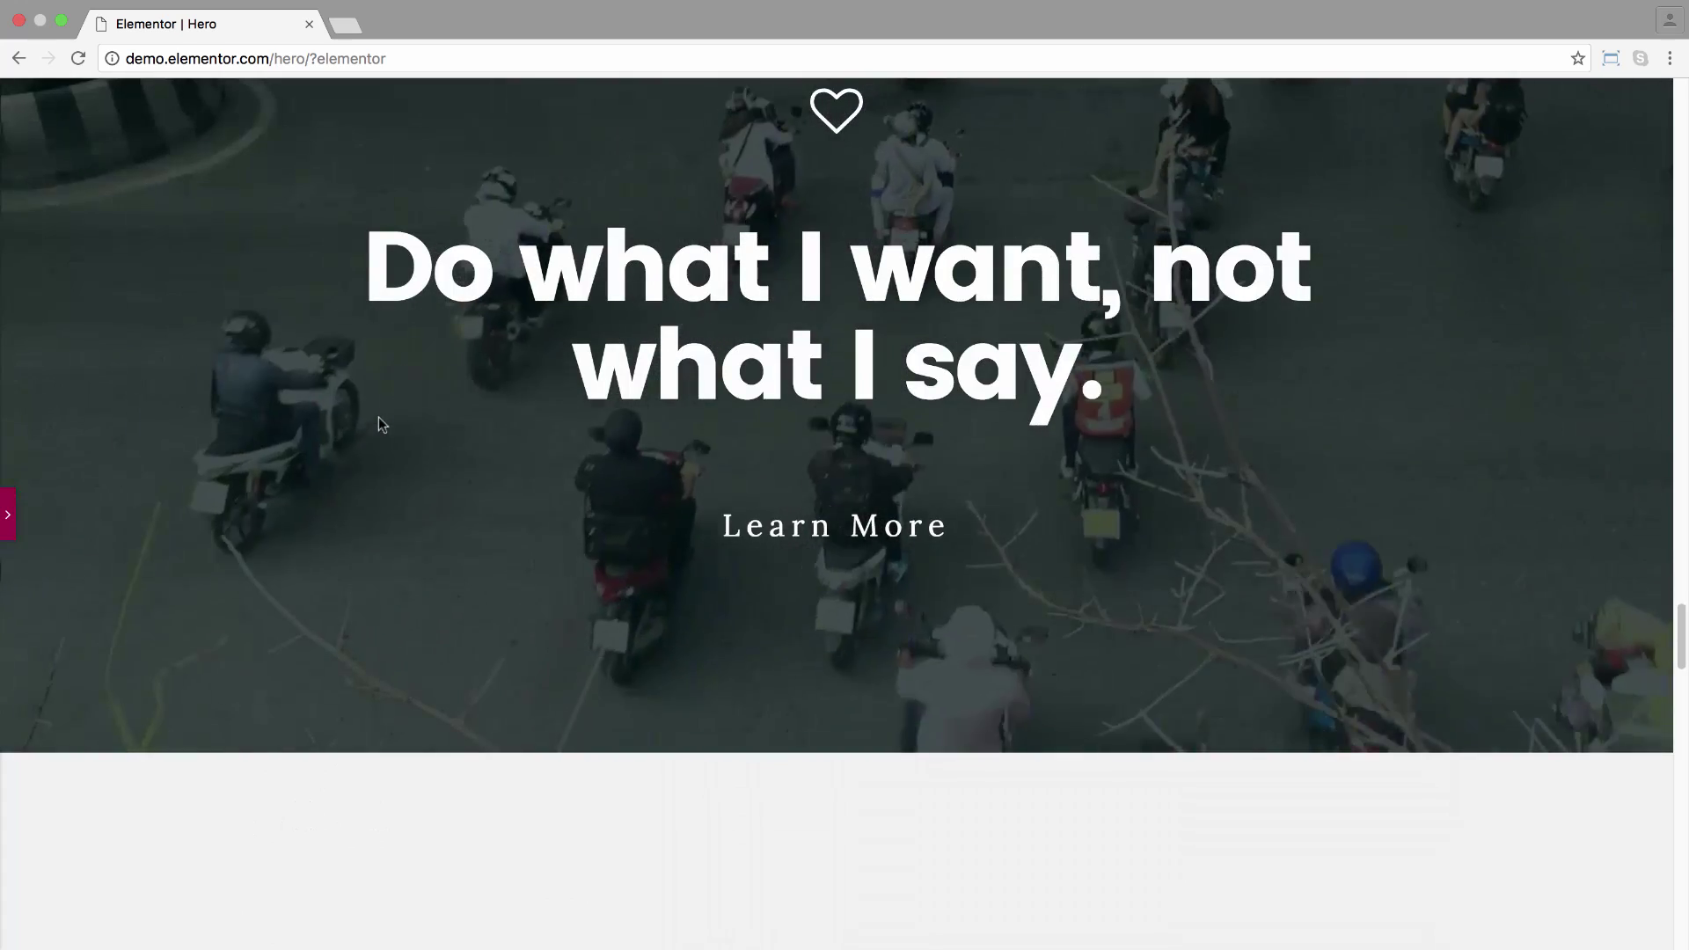
pyautogui.scroll(3, 379, 417)
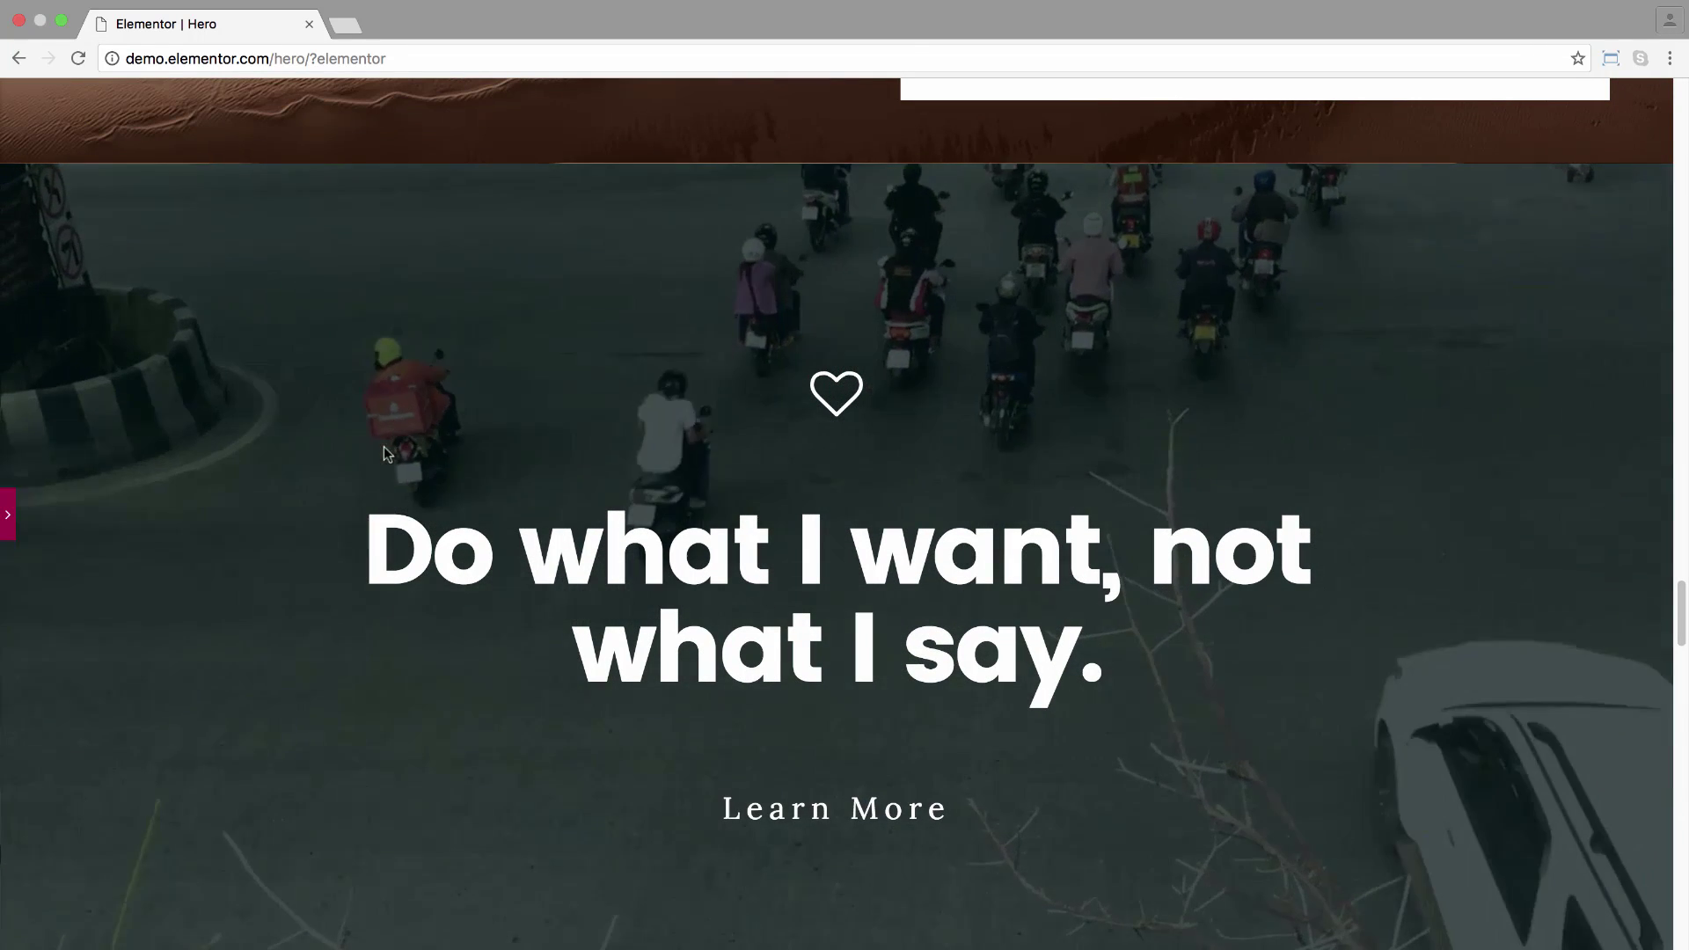